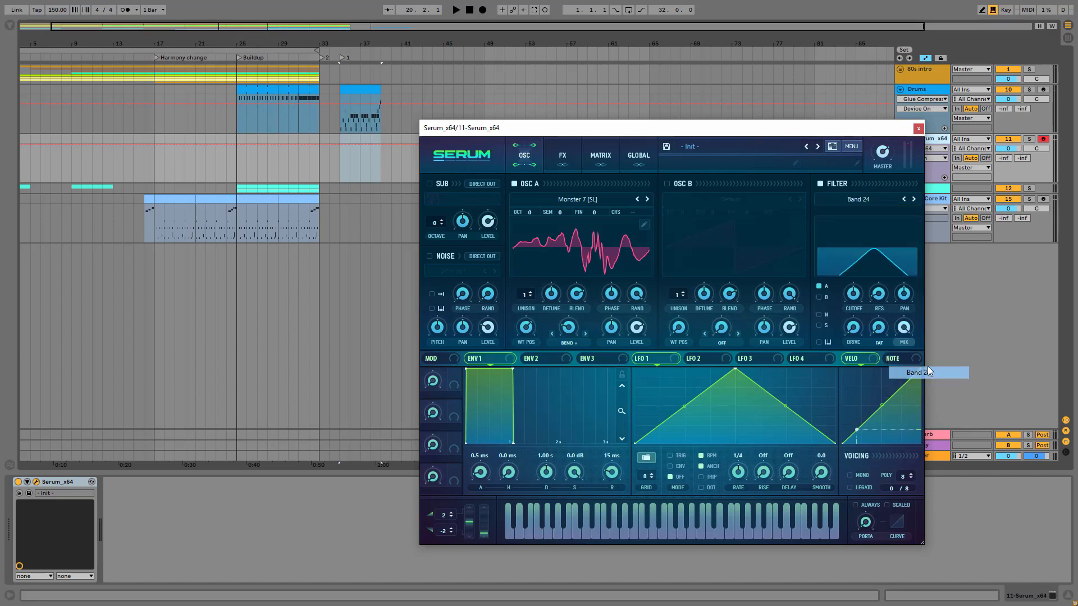
- Lower the cutoff of the Band 24 filter to about 83 Hz
left_click_drag(854, 293, 864, 326)
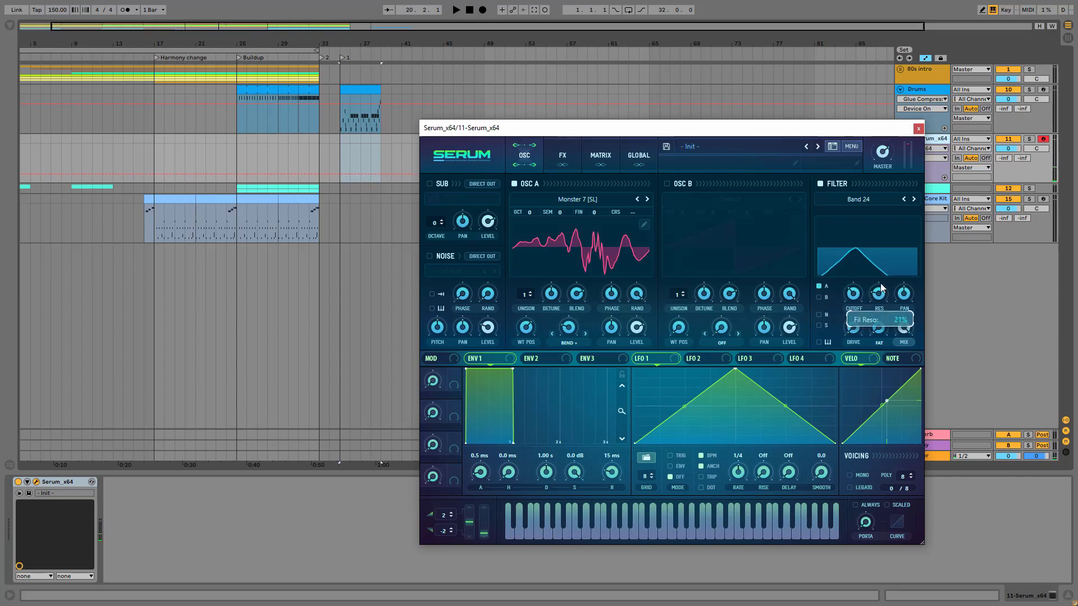
mouse_move(856, 299)
scroll(860, 295, "up", 2)
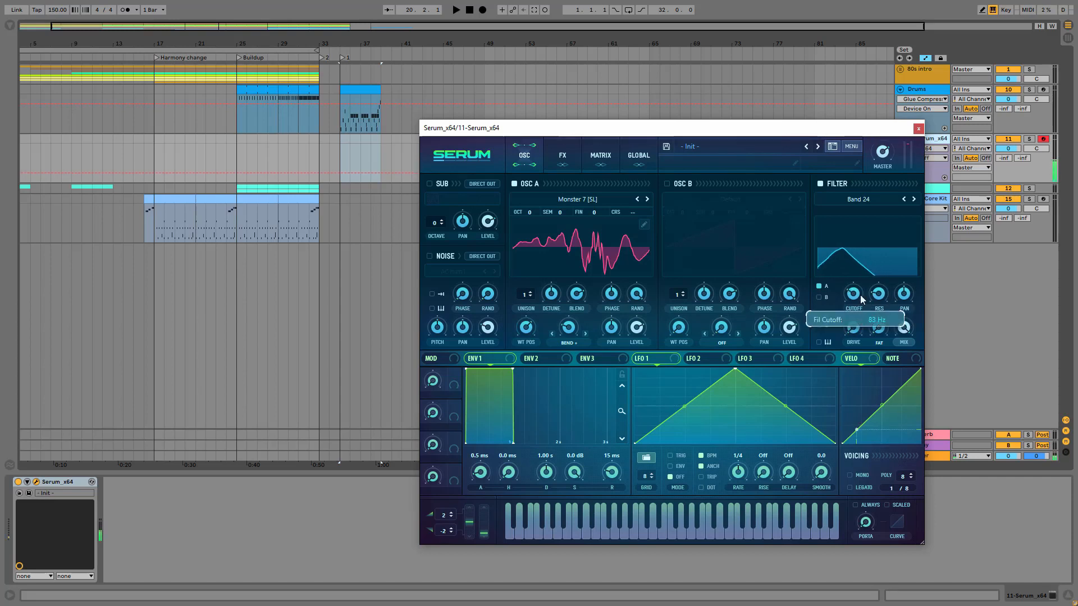
- Enable the compressor effect and switch it to multiband mode
left_click(562, 155)
left_click(434, 286)
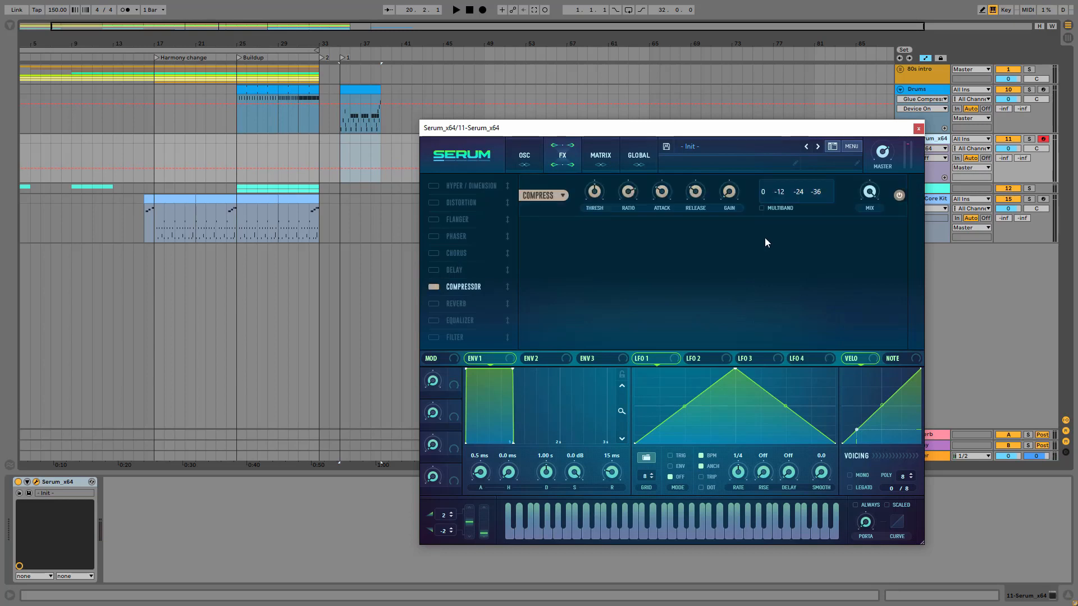
left_click(762, 208)
- Readjust the oscillator filter's cutoff and bow LFO 1's falling slope upward into a rounded curve
left_click(525, 151)
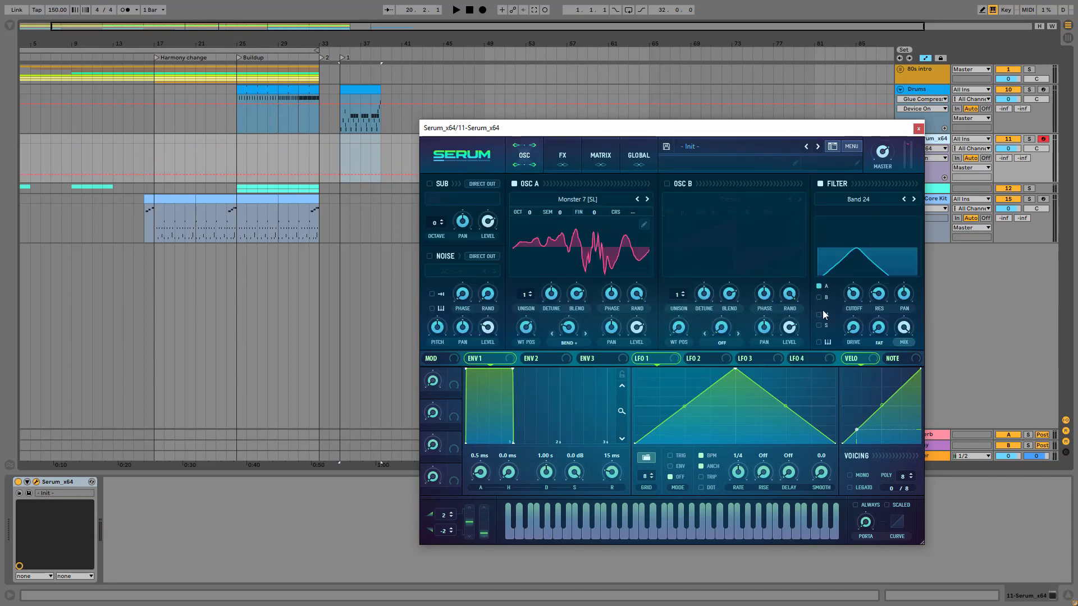
mouse_move(852, 298)
left_mouse_down()
mouse_move(858, 308)
mouse_move(861, 295)
mouse_move(856, 312)
left_mouse_up()
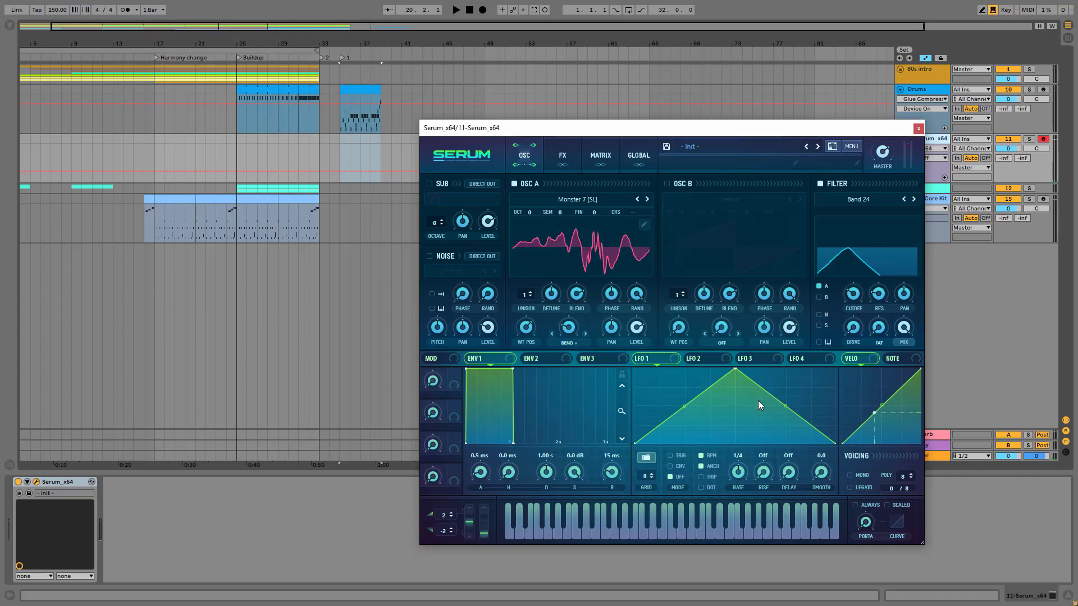
left_click_drag(786, 406, 812, 385)
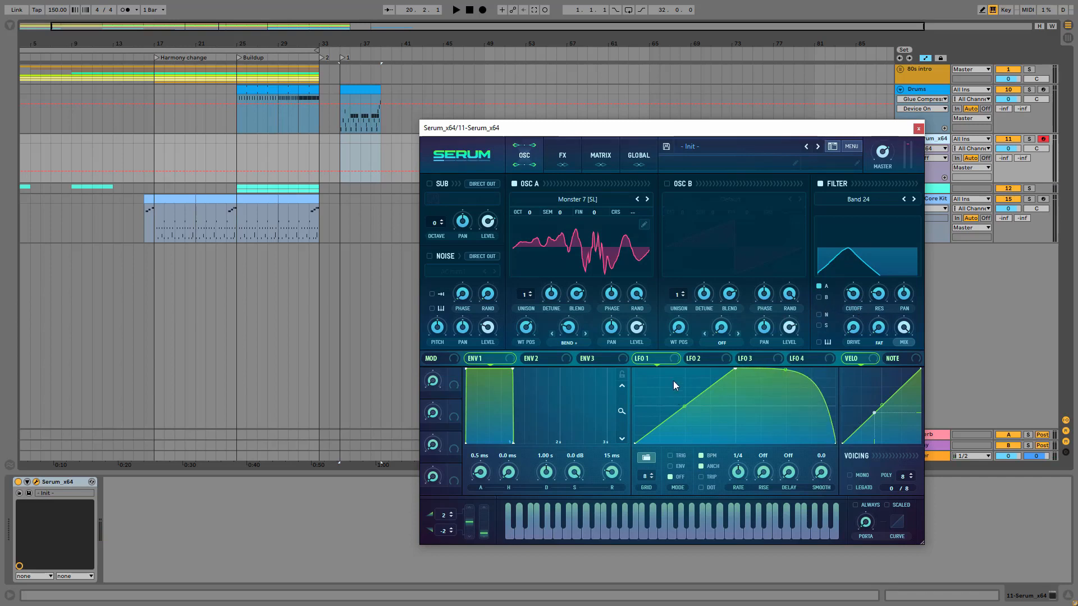
- Assign LFO 1 to oscillator A's wavetable position and Bend + amount, and to the filter cutoff
left_click_drag(640, 358, 524, 376)
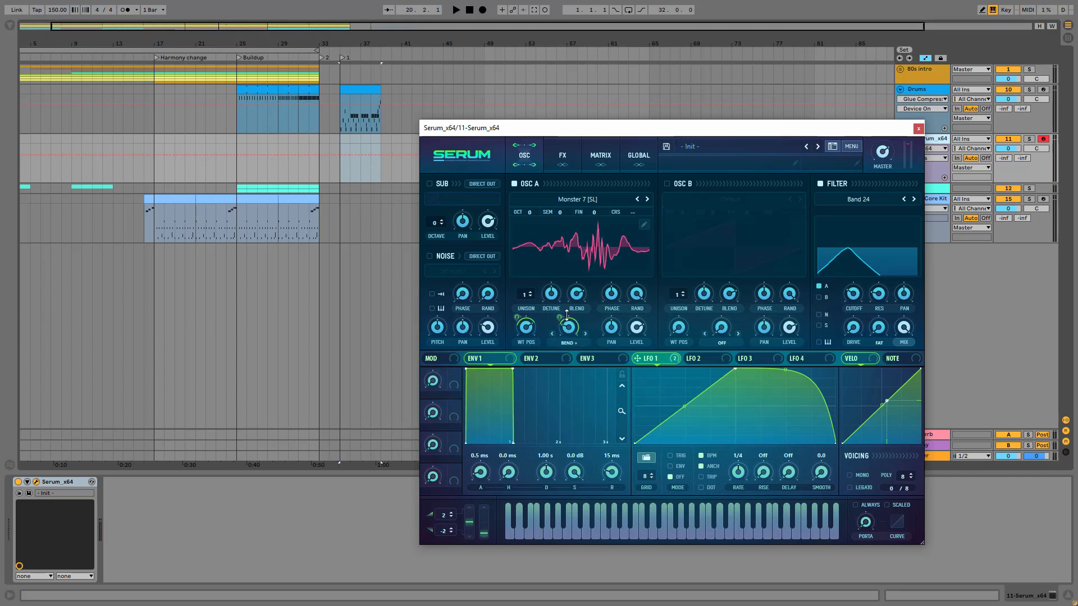
left_click_drag(637, 358, 846, 317)
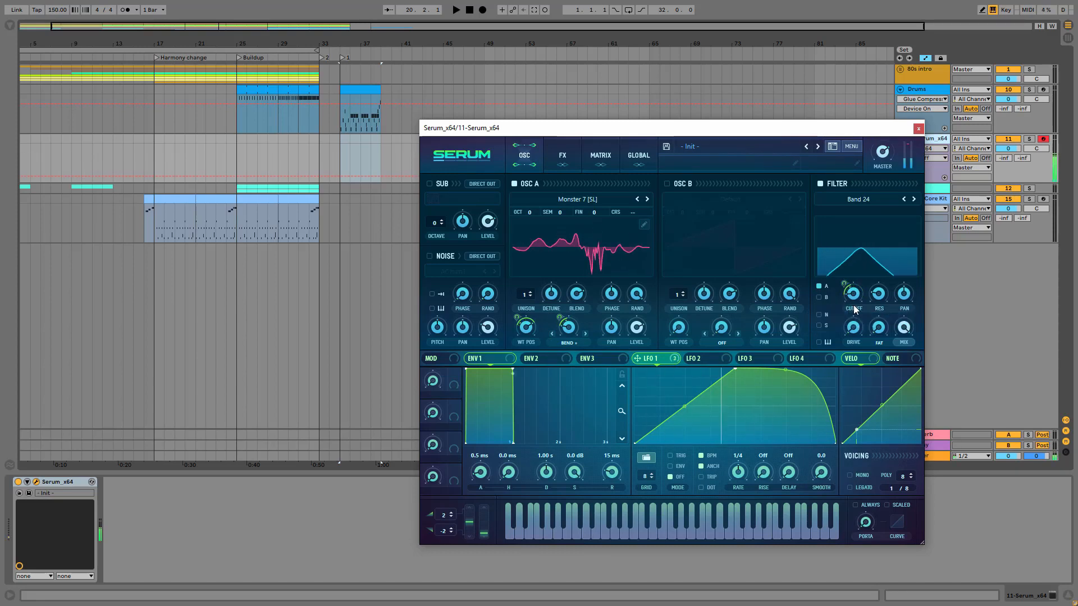
mouse_move(857, 300)
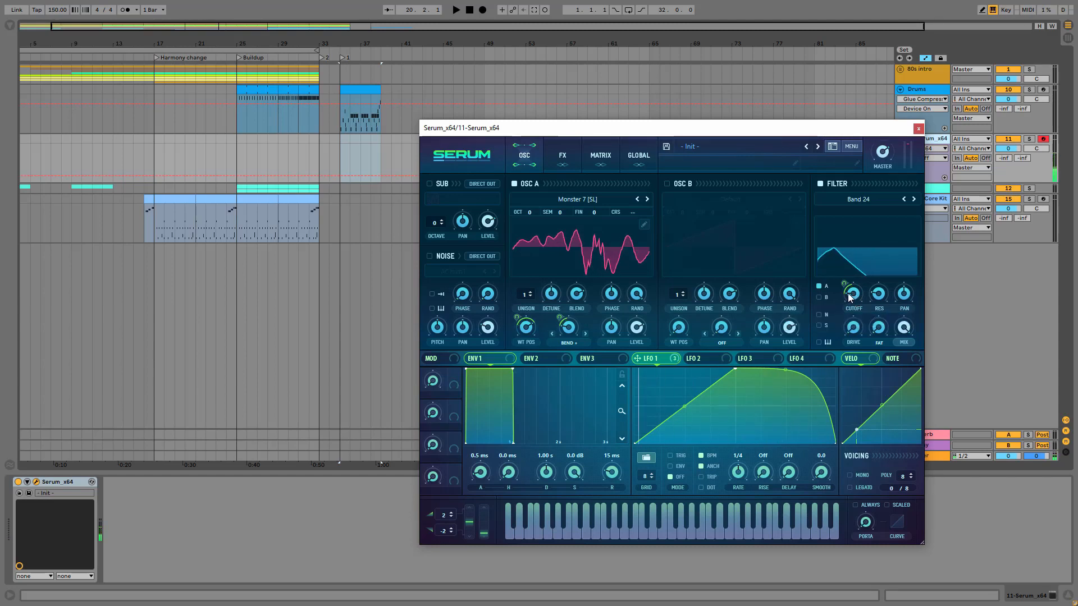
- Enable the Hyper / Dimension effect and adjust the Hyper detune
left_click(562, 156)
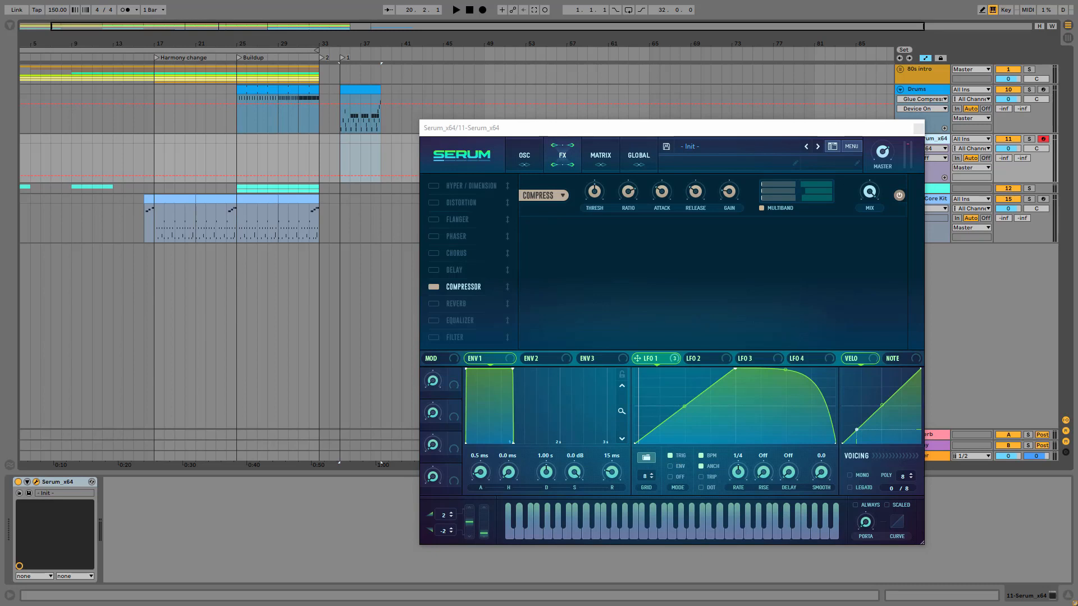
left_click(433, 186)
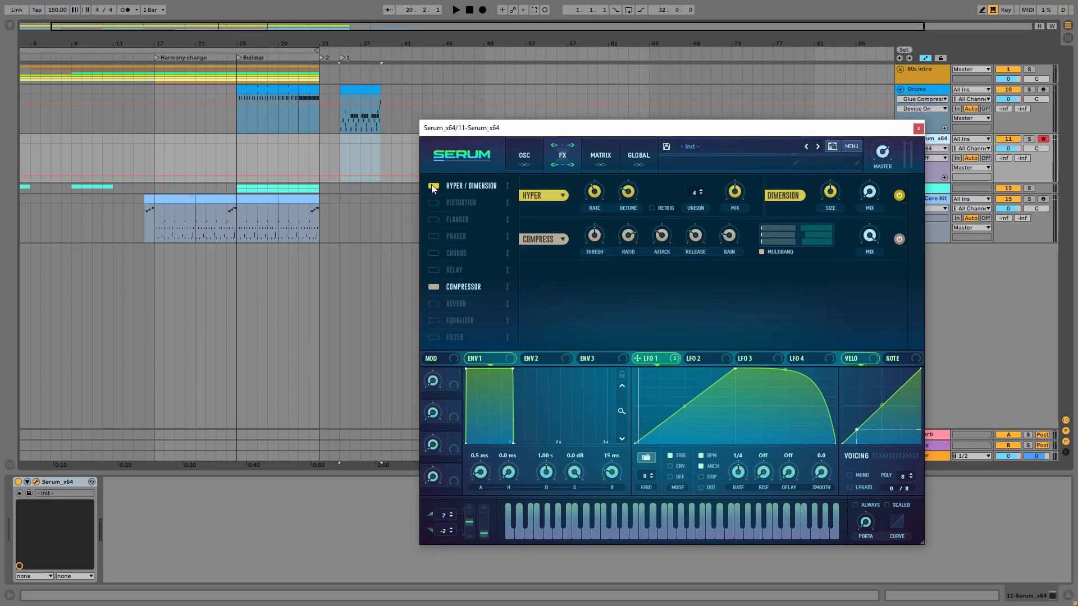
mouse_move(630, 195)
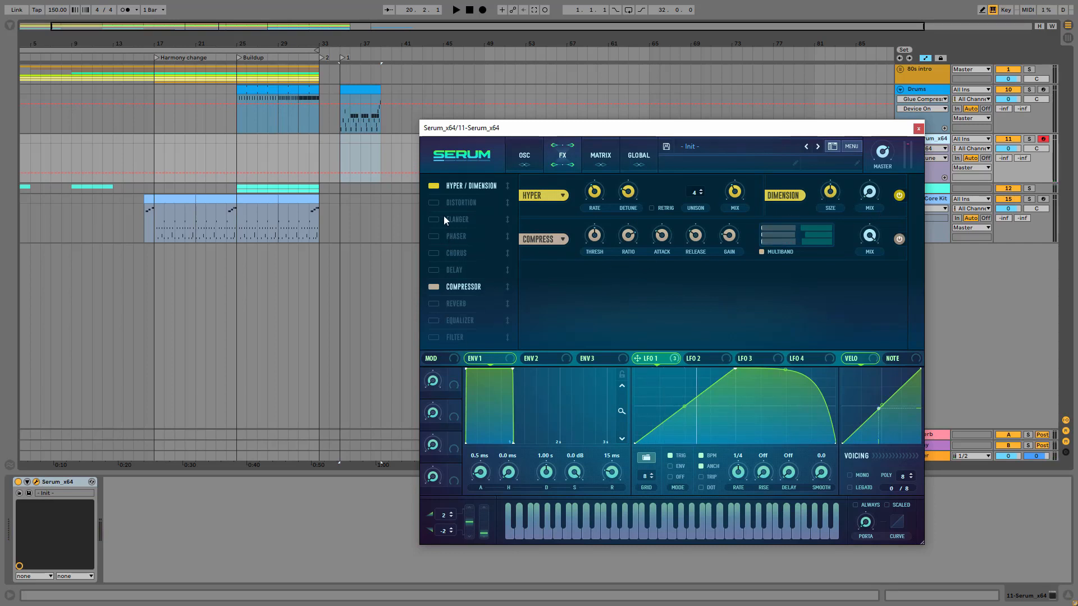
- Enable the Tube distortion and modulate its drive with LFO 1
left_click(452, 203)
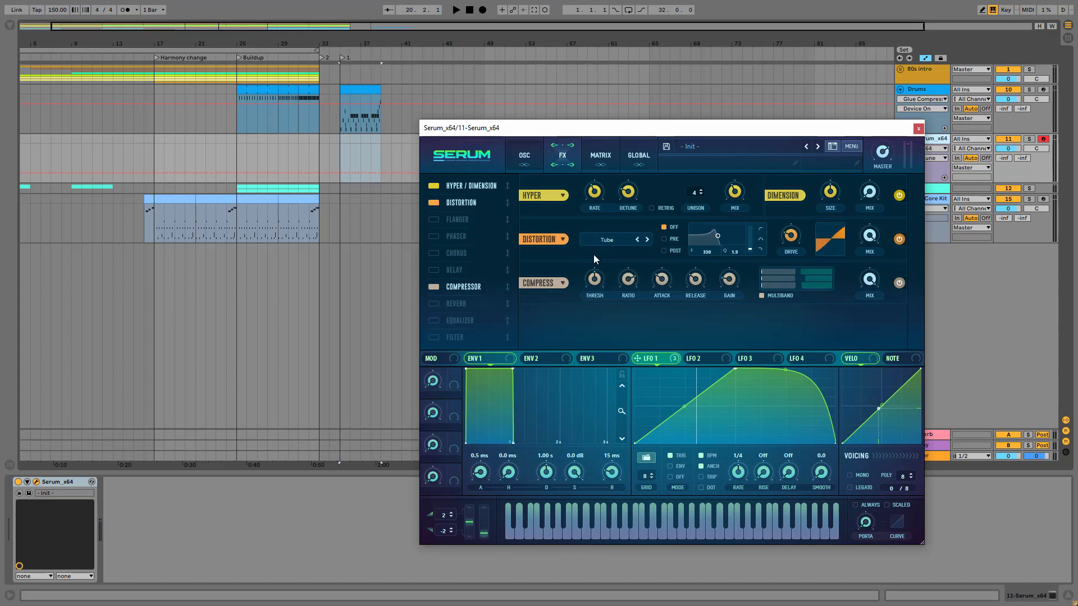
mouse_move(794, 238)
left_mouse_down()
mouse_move(794, 249)
mouse_move(786, 227)
left_mouse_up()
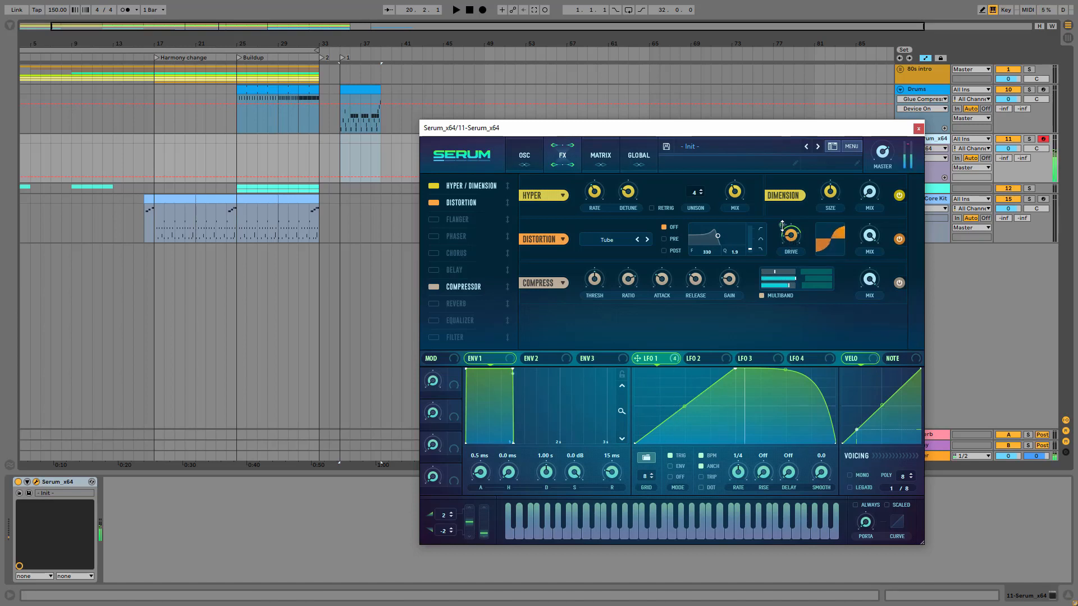
mouse_move(784, 223)
left_click(901, 240)
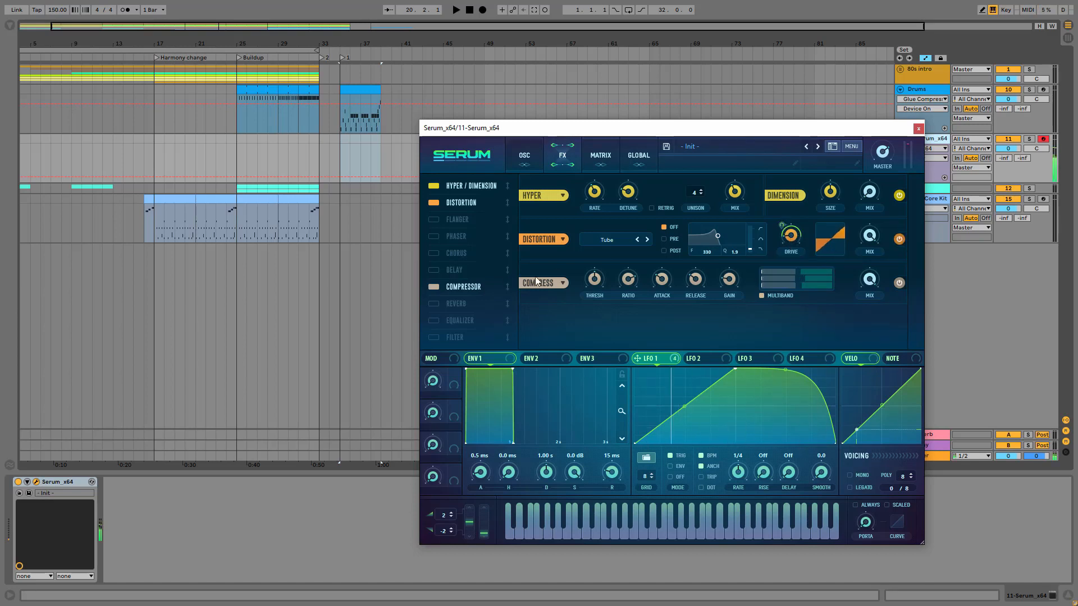
- Set the distortion's filter to Post and change its shape to band-pass
left_click(672, 251)
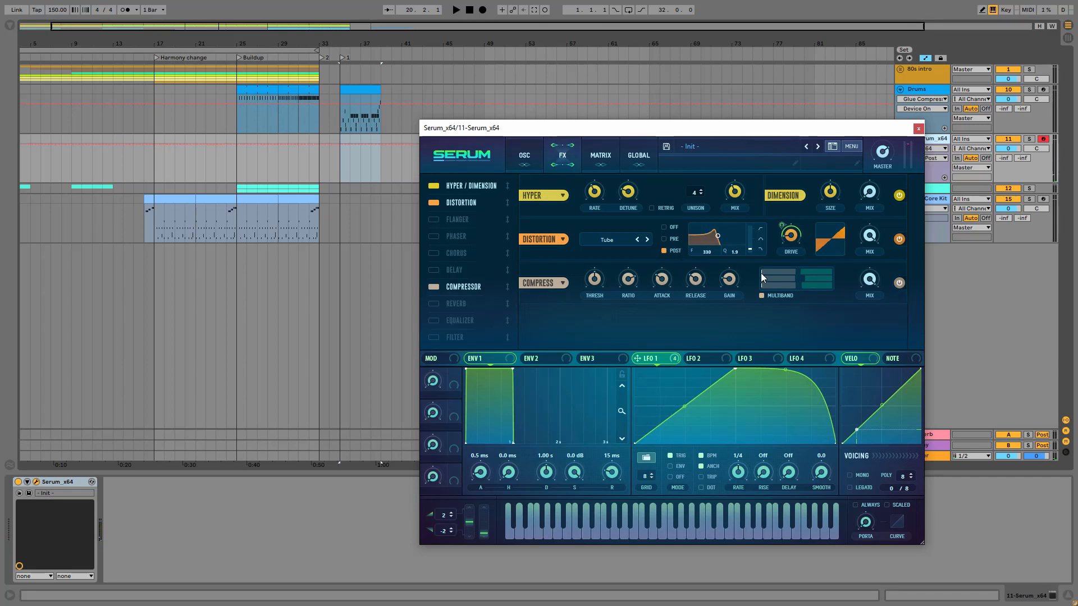
left_click(760, 239)
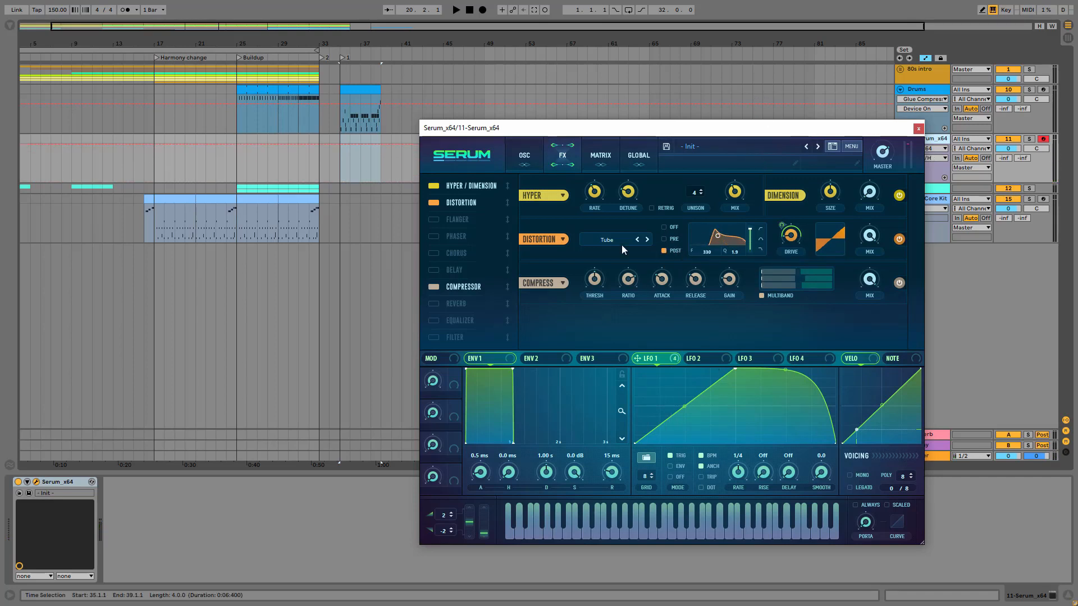
left_click(517, 150)
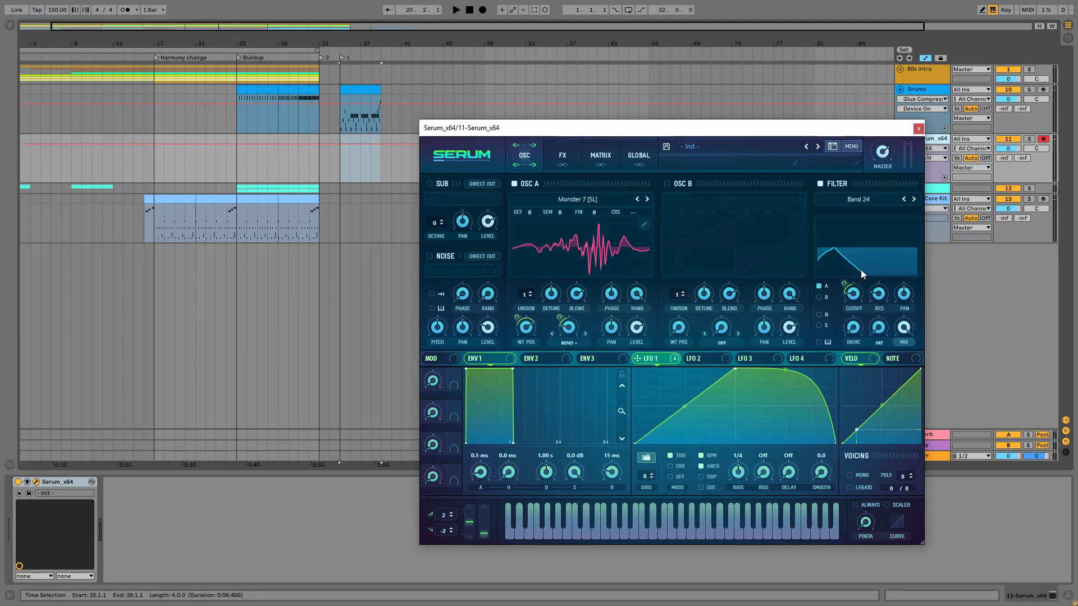
left_click(559, 156)
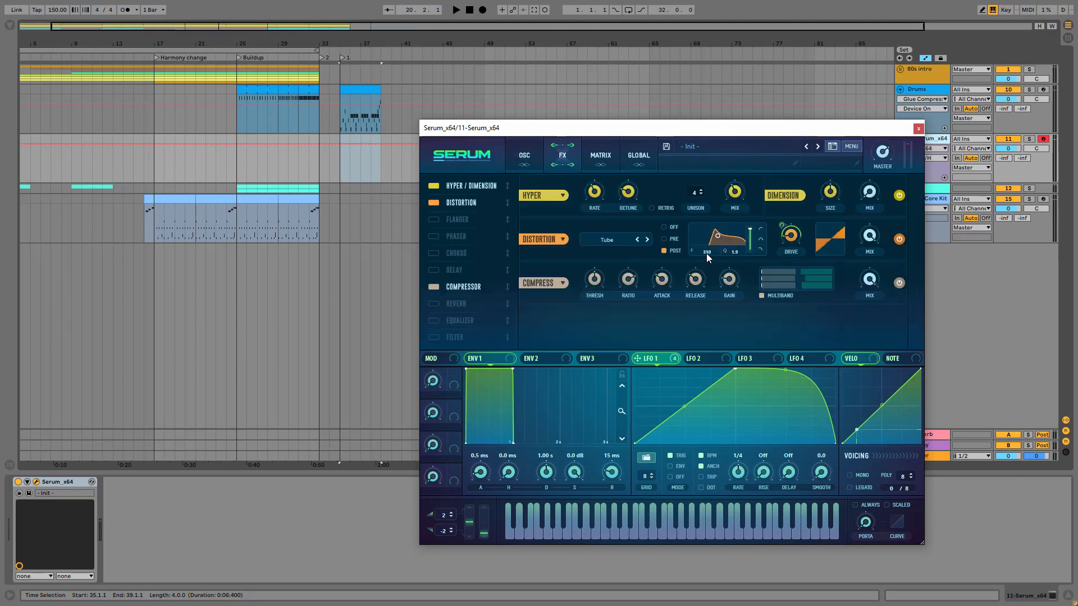
- Set the distortion filter's frequency to 82 Hz, modulate it with LFO 1, and compare the sound with the filter off and in Post
left_click_drag(707, 253, 709, 285)
left_click_drag(670, 359, 720, 271)
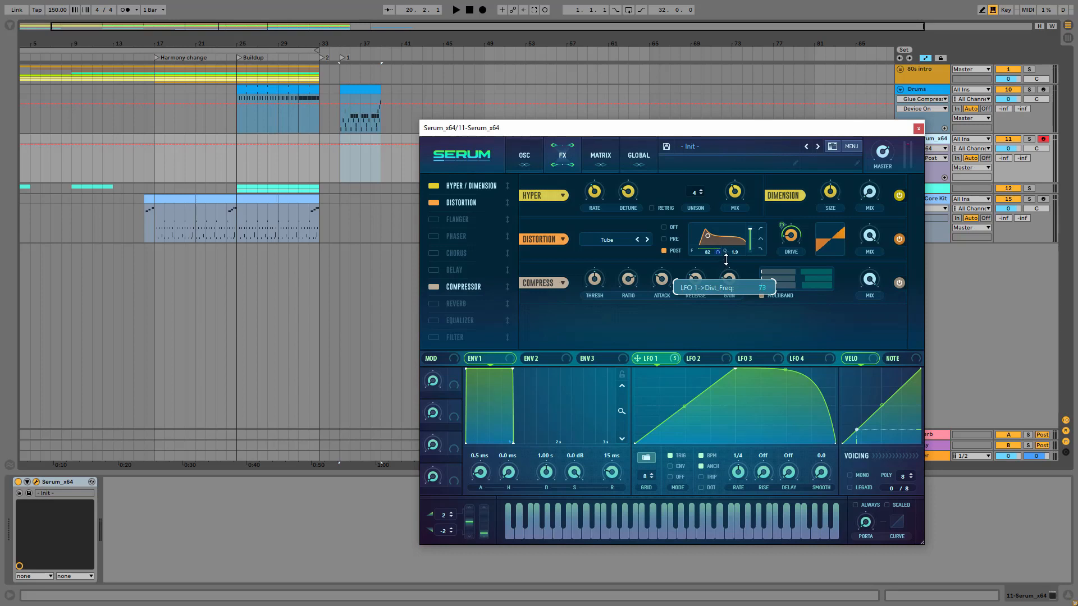
left_click_drag(726, 259, 724, 258)
left_click_drag(718, 284, 728, 209)
left_click_drag(727, 258, 727, 258)
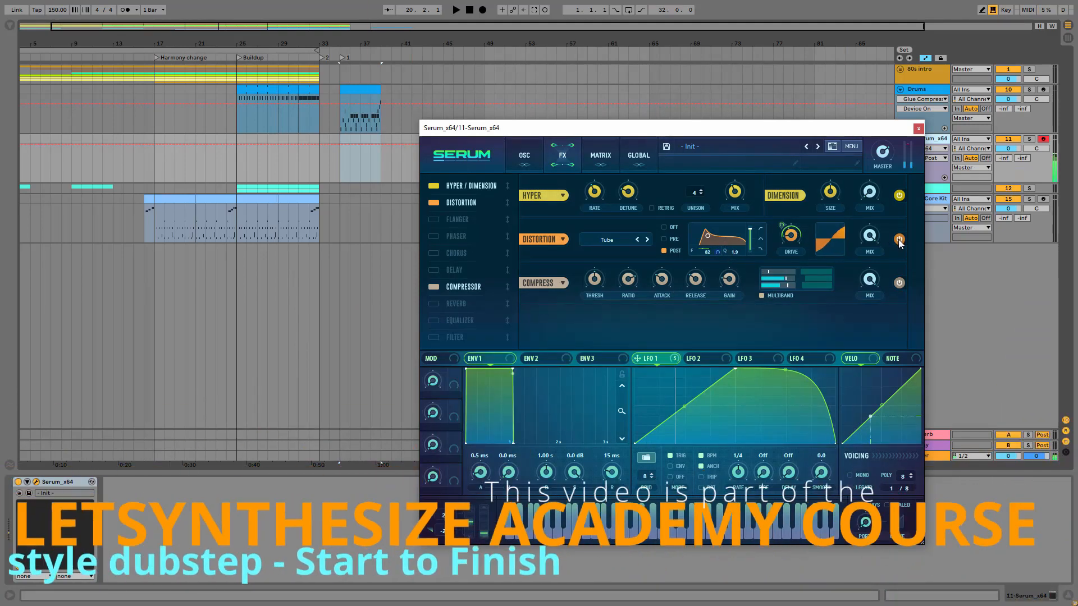
left_click(666, 228)
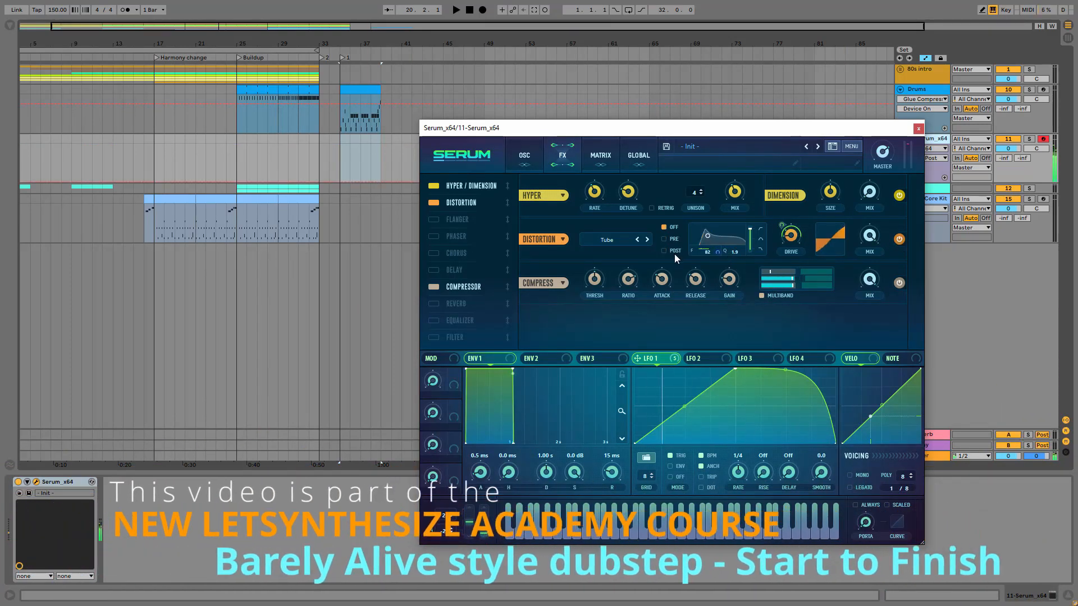
left_click(668, 252)
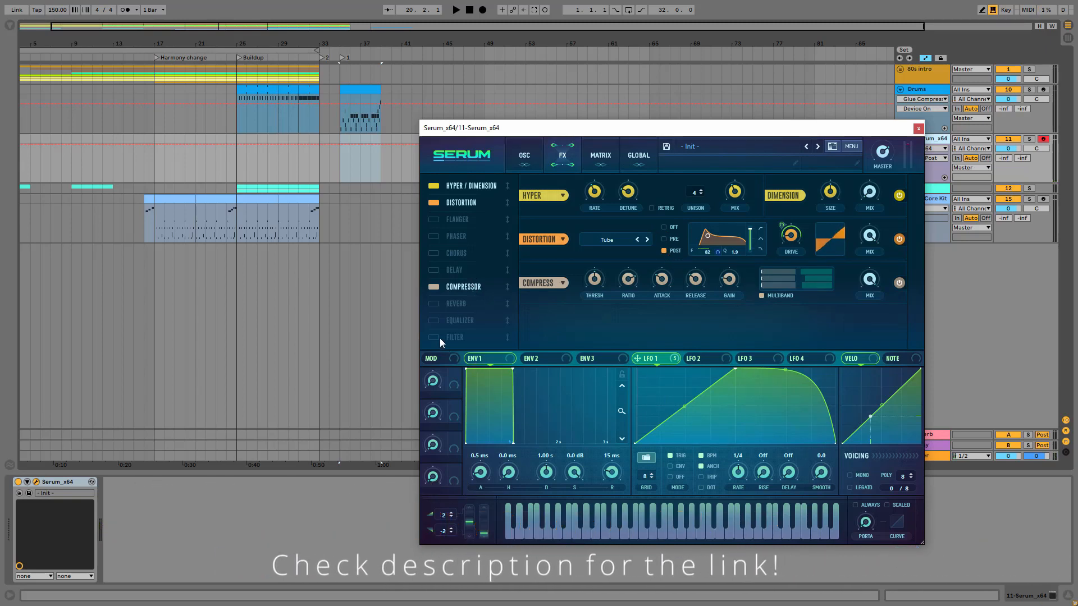
- Enable the equalizer and reorder the effects so it follows the distortion, with the compressor directly after it
left_click(453, 322)
left_click_drag(453, 321, 471, 217)
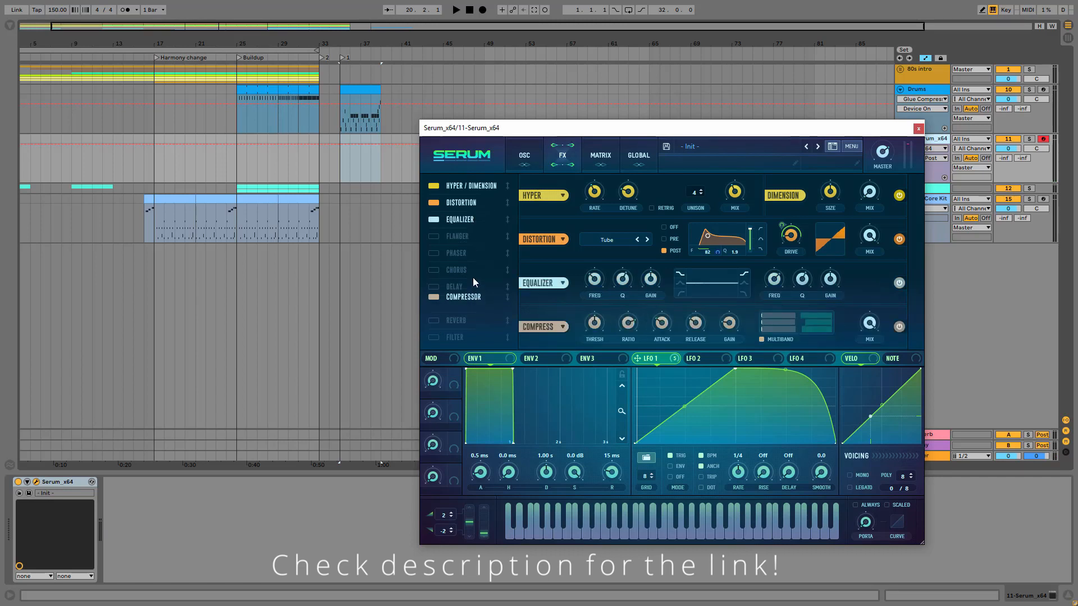
left_click_drag(474, 282, 472, 234)
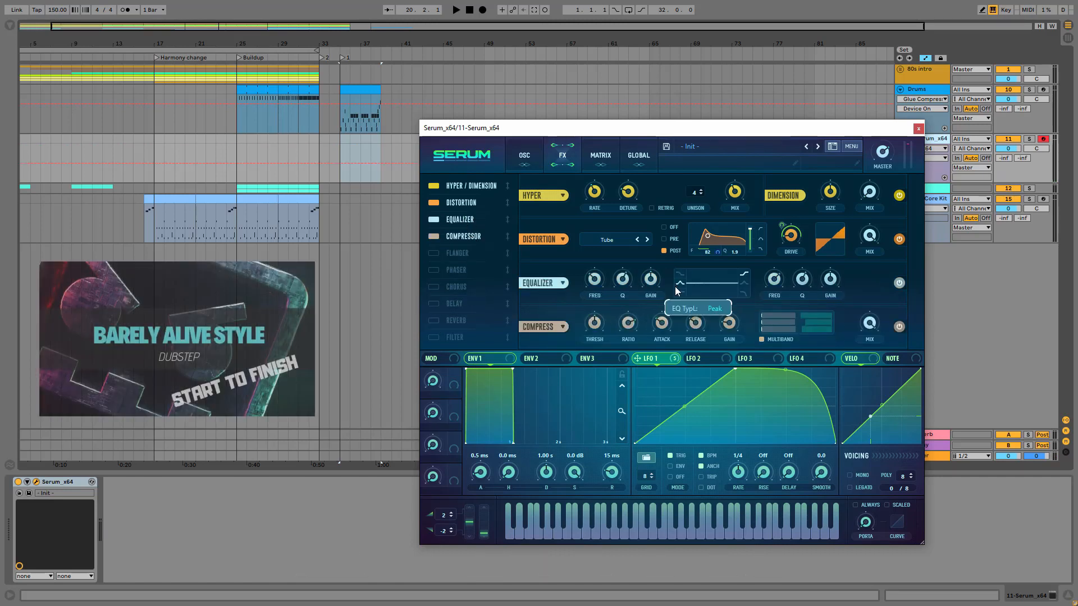
- Boost the equalizer's low peak band with a Q of about 63% and modulate its frequency with LFO 1
left_click_drag(647, 286, 658, 240)
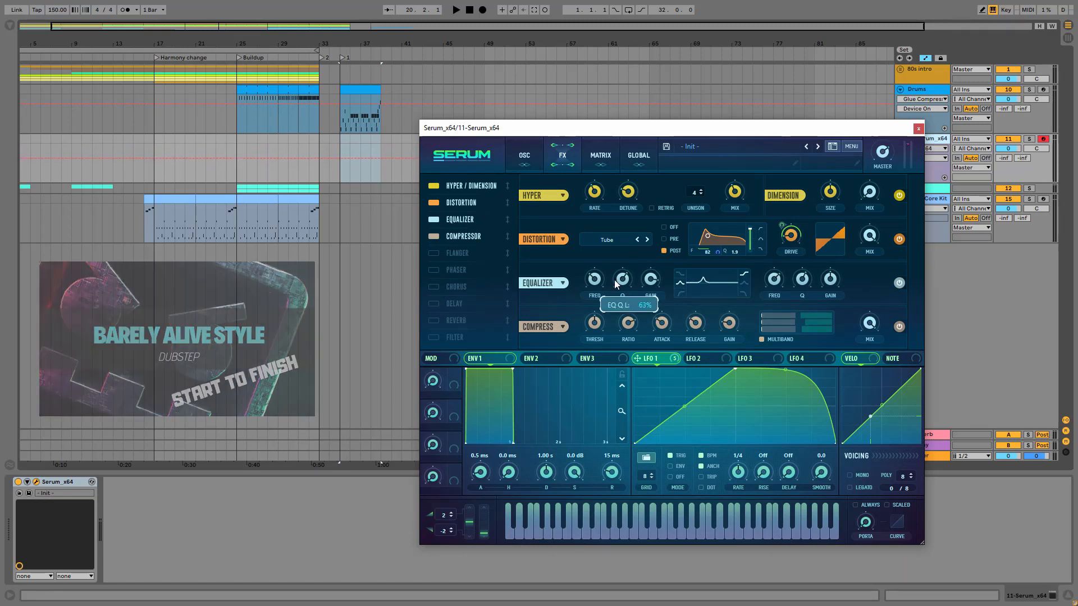
left_click(592, 289)
left_click_drag(590, 292, 592, 292)
left_click_drag(665, 357, 593, 290)
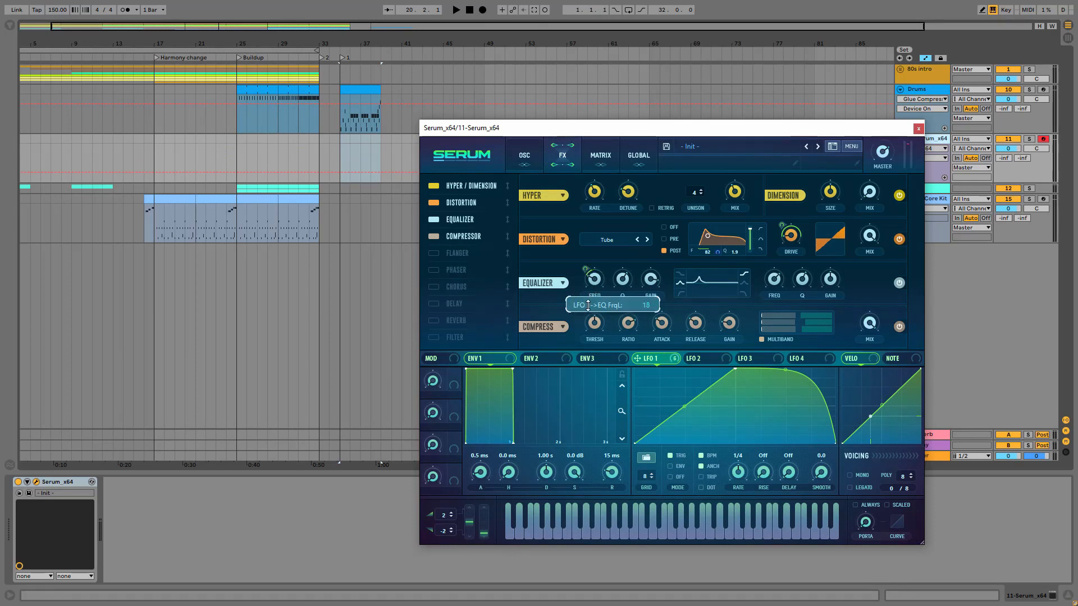
left_click_drag(586, 308, 585, 306)
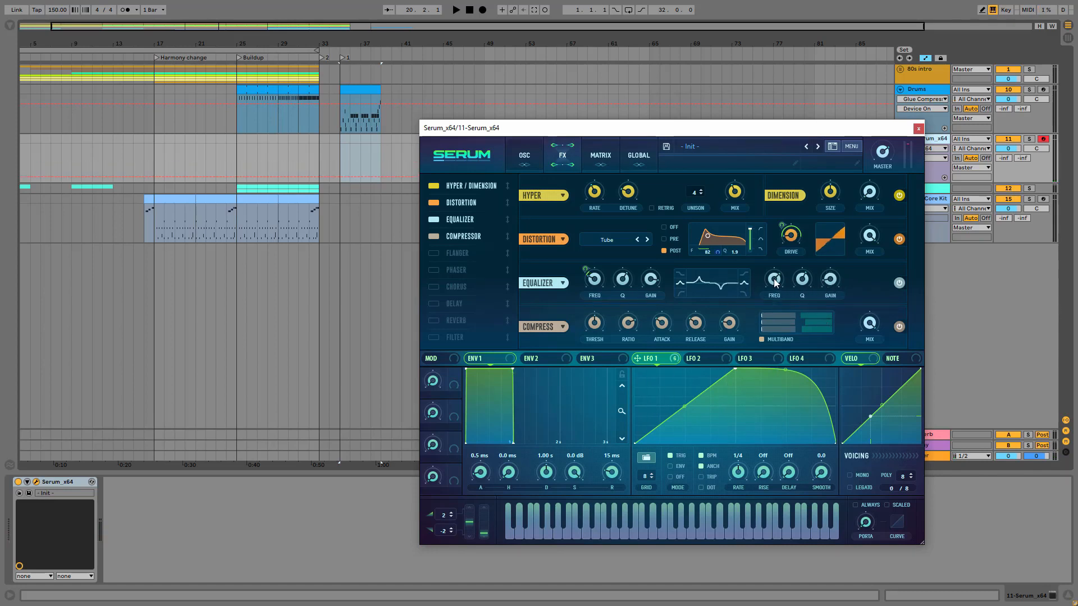
- Adjust the frequency of the equalizer's high peak band and fine-tune the low band's frequency
mouse_move(773, 300)
left_mouse_down()
mouse_move(781, 296)
mouse_move(779, 315)
left_mouse_up()
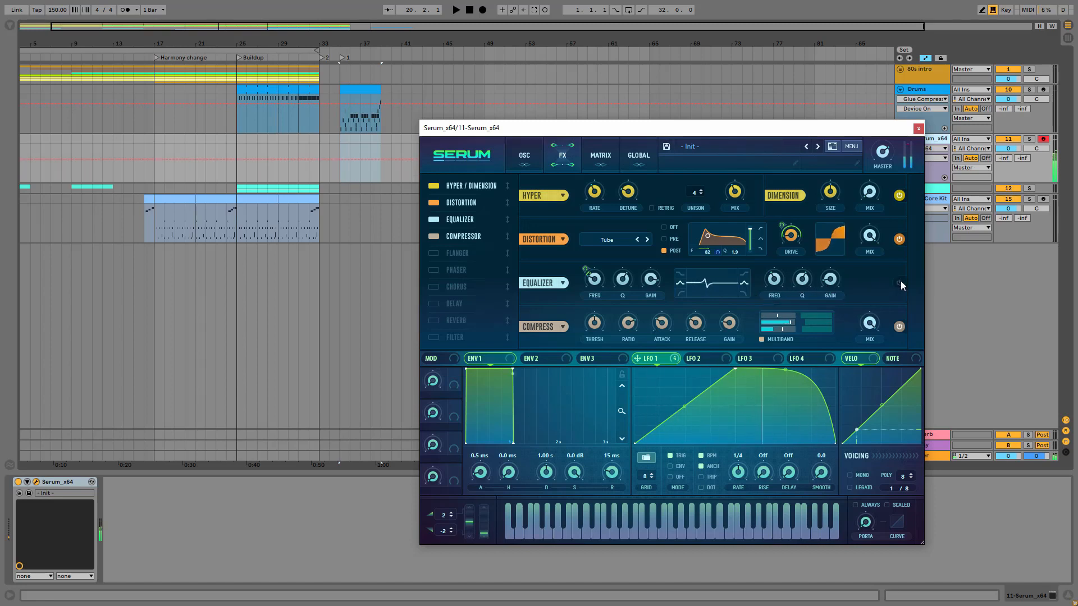
mouse_move(587, 268)
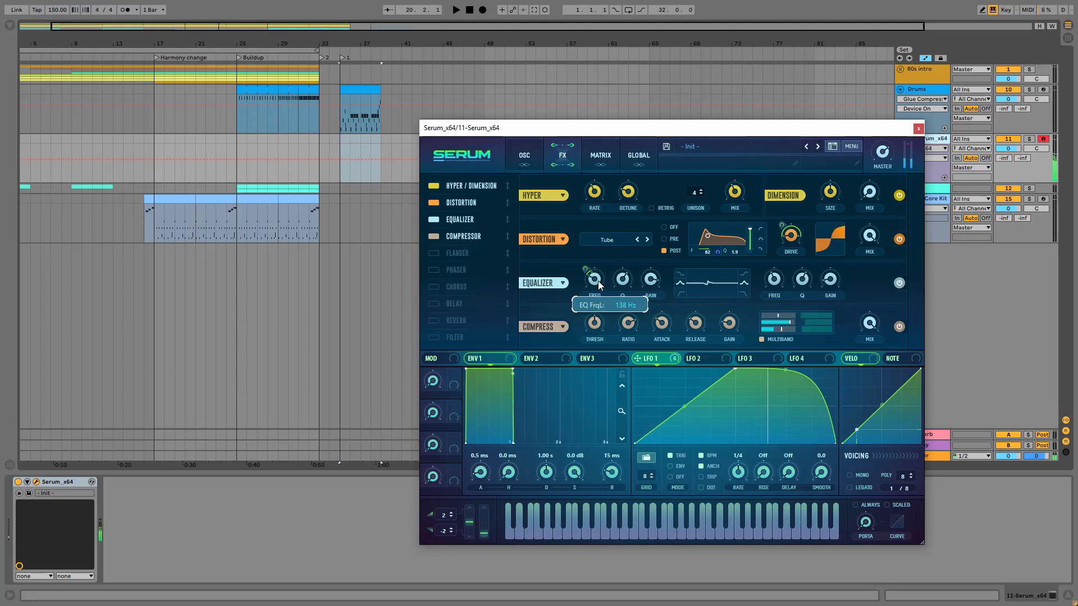
left_click_drag(598, 285, 601, 290)
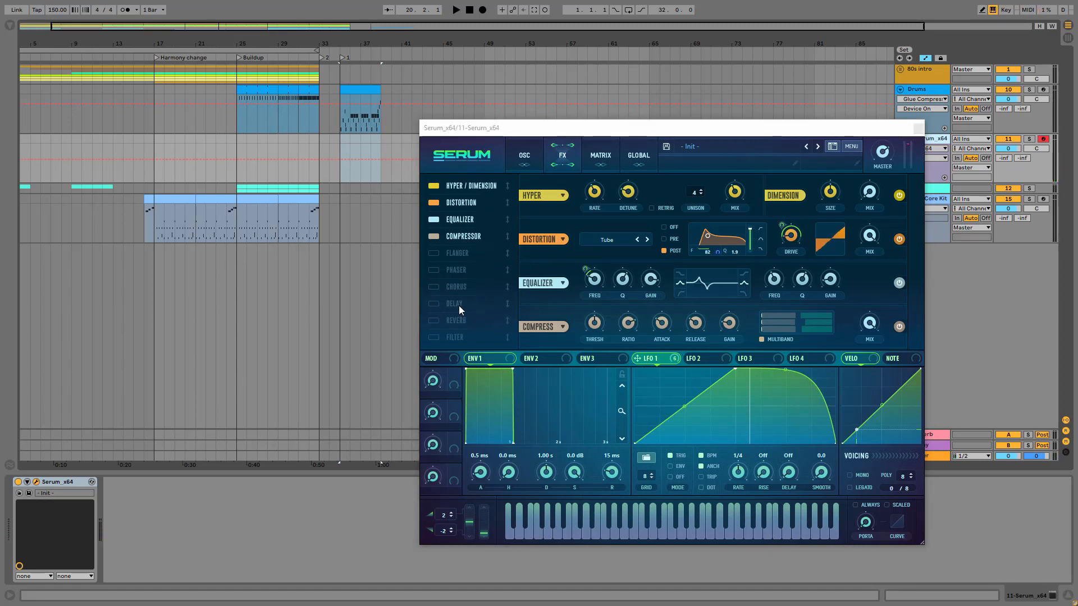
- Enable the phaser after the compressor and modulate its frequency with LFO 1 from about 48 Hz
left_click(433, 270)
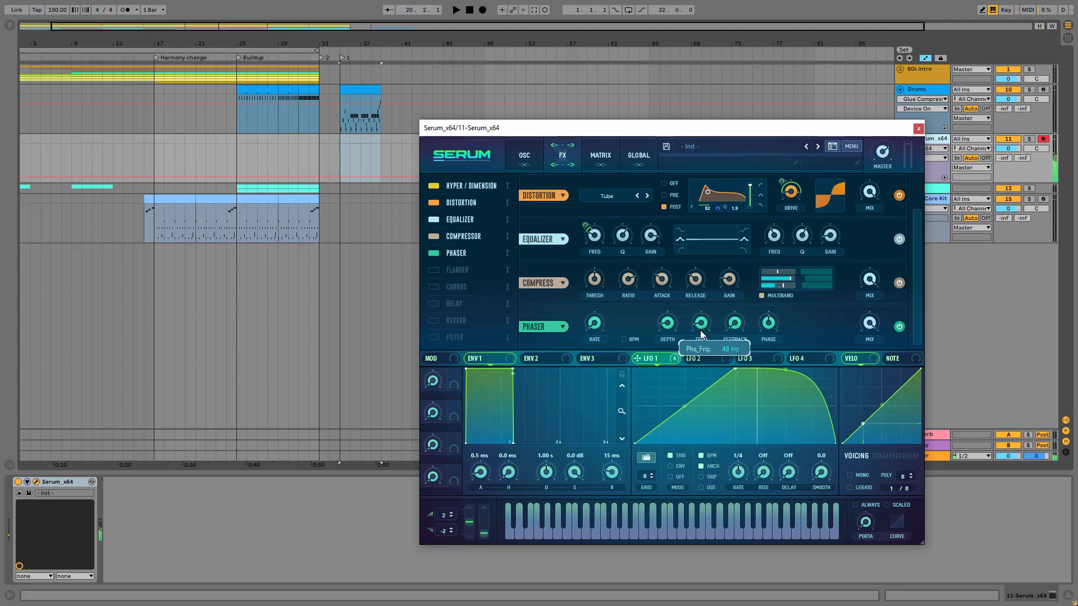
left_click_drag(675, 361, 701, 322)
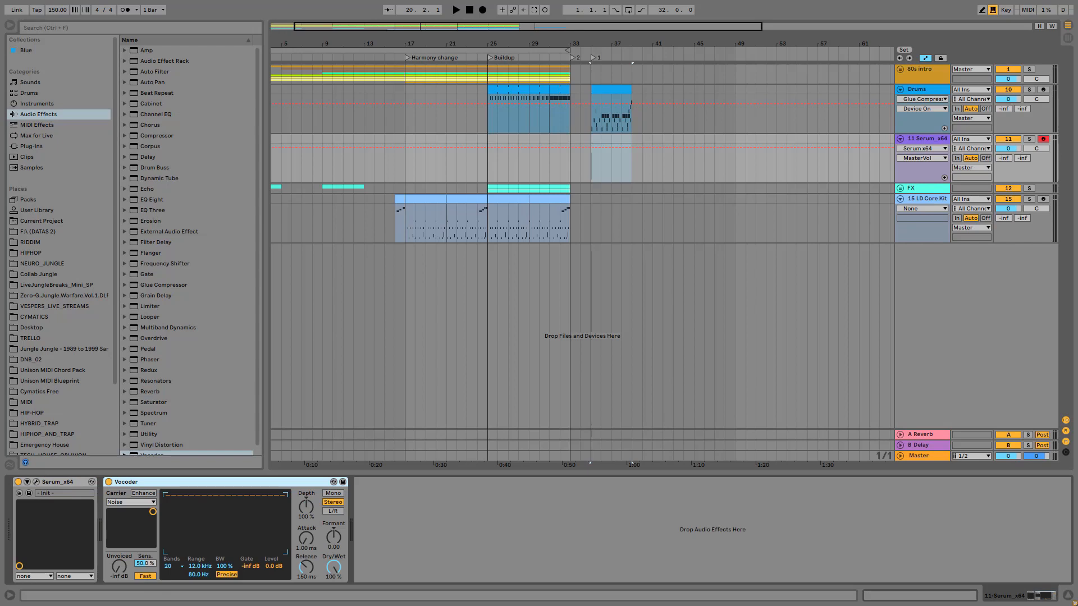
- Set the Vocoder's carrier to Modulator and lower its formant shift to about -17.8
left_click(122, 503)
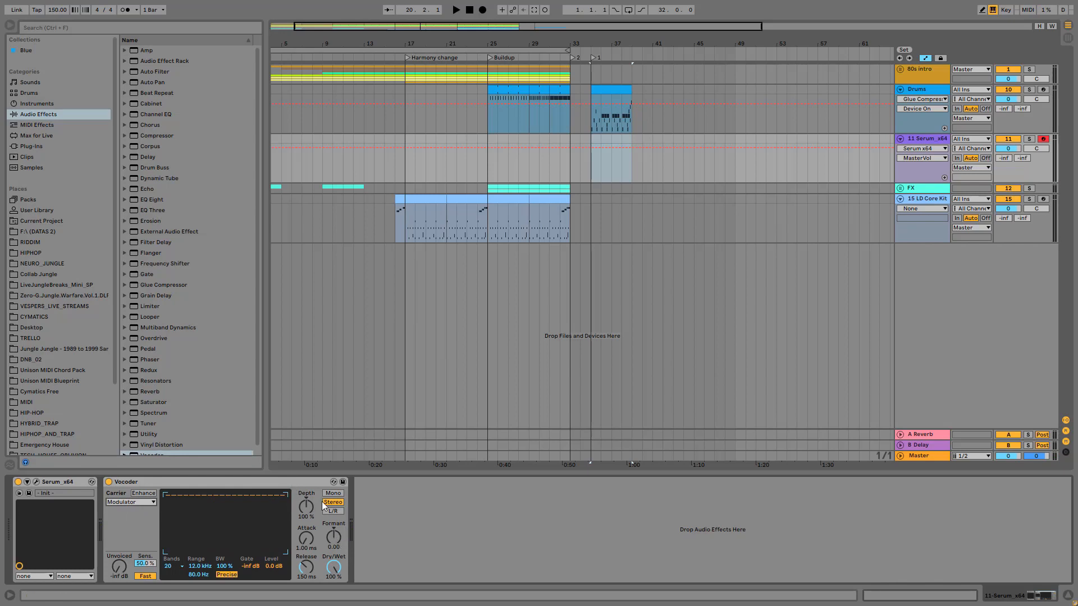
left_click_drag(341, 545, 341, 566)
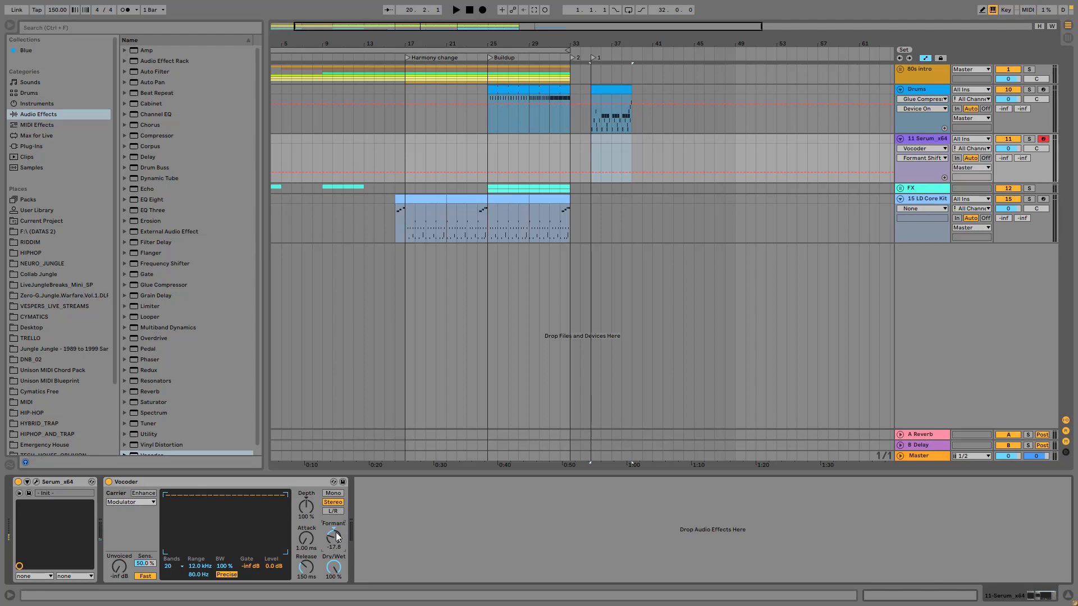
- Set the Vocoder's level to 11 dB and range to 20 Hz–18 kHz, and draw the lower filter bands as a rising slope
left_click_drag(273, 566, 274, 536)
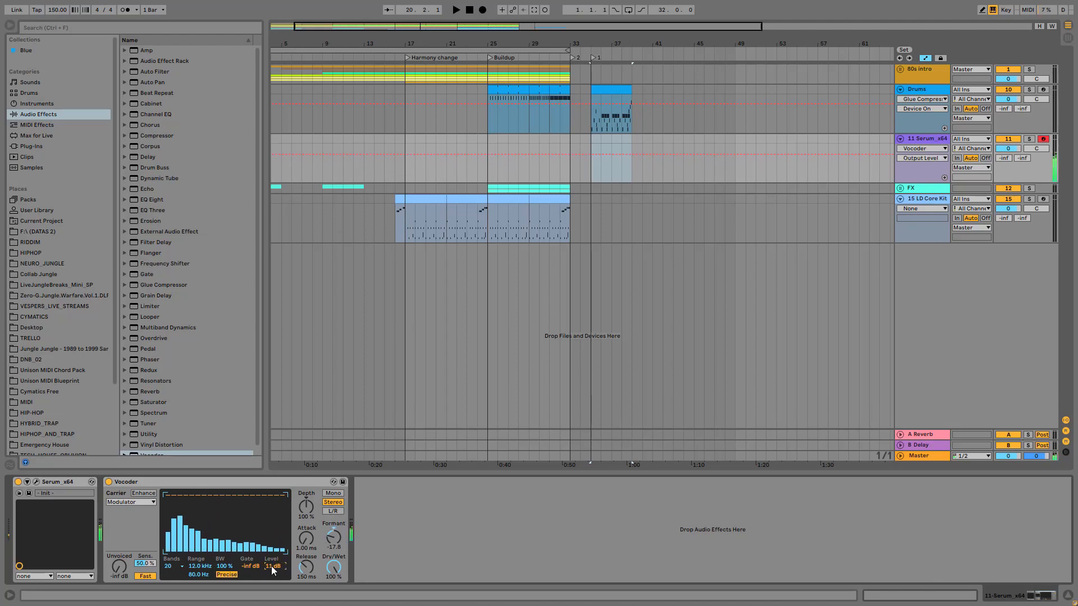
left_click_drag(197, 575, 194, 577)
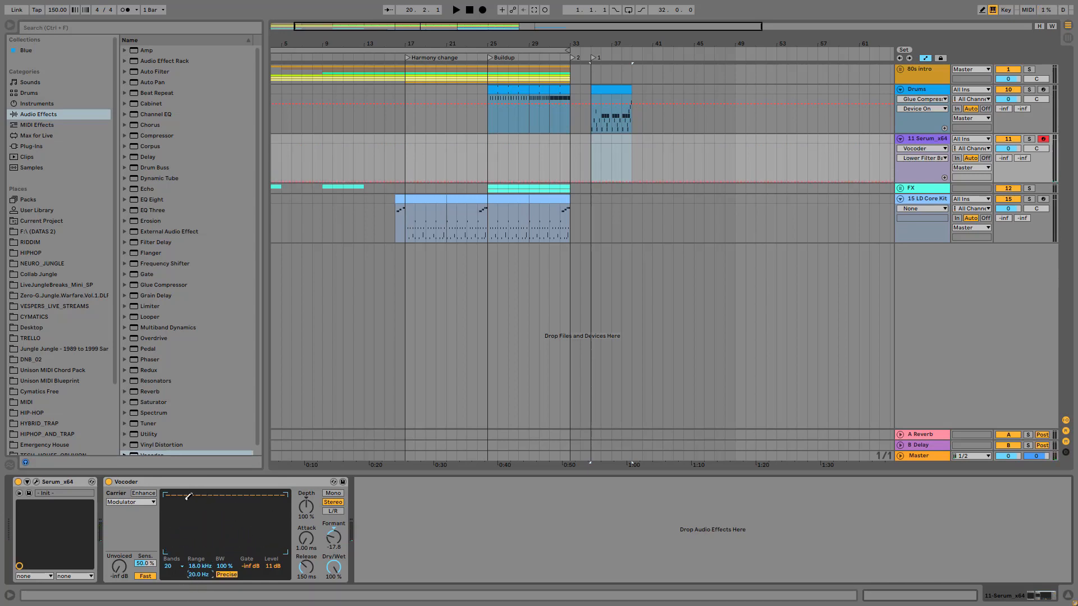
mouse_move(165, 552)
left_mouse_down()
mouse_move(206, 524)
mouse_move(227, 488)
mouse_move(207, 509)
left_mouse_up()
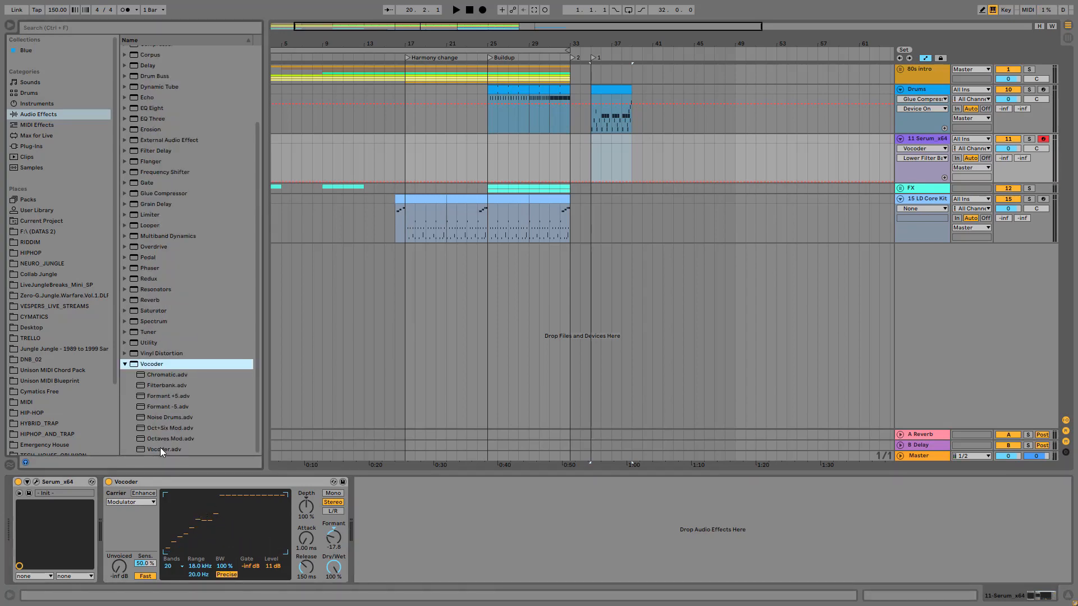
- Load the Vocoder.adv preset in place of the current Vocoder and raise its level to 14 dB
double_click(160, 450)
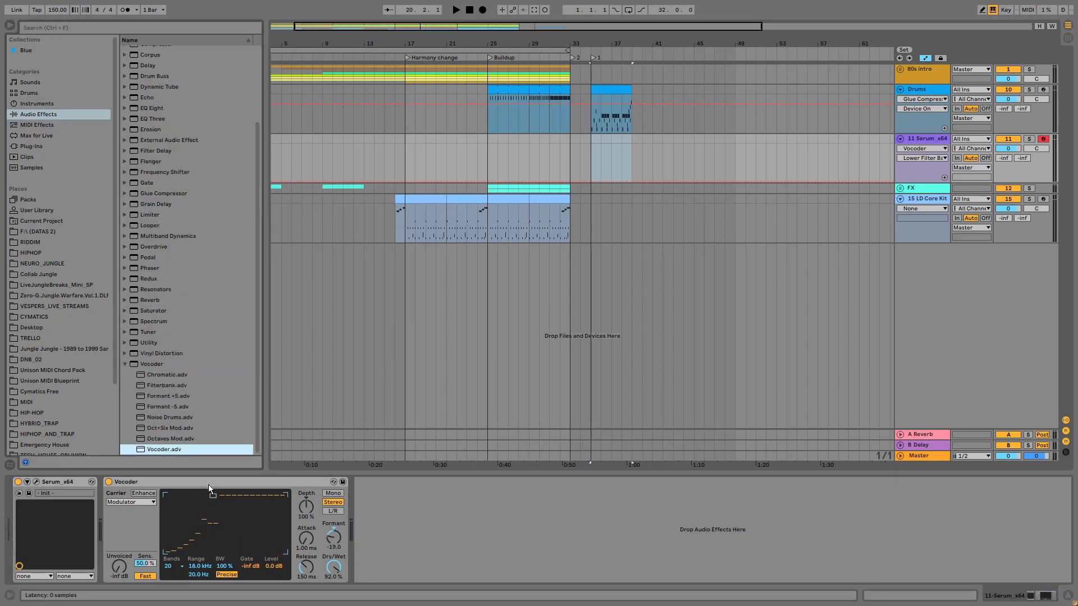
left_click(208, 485)
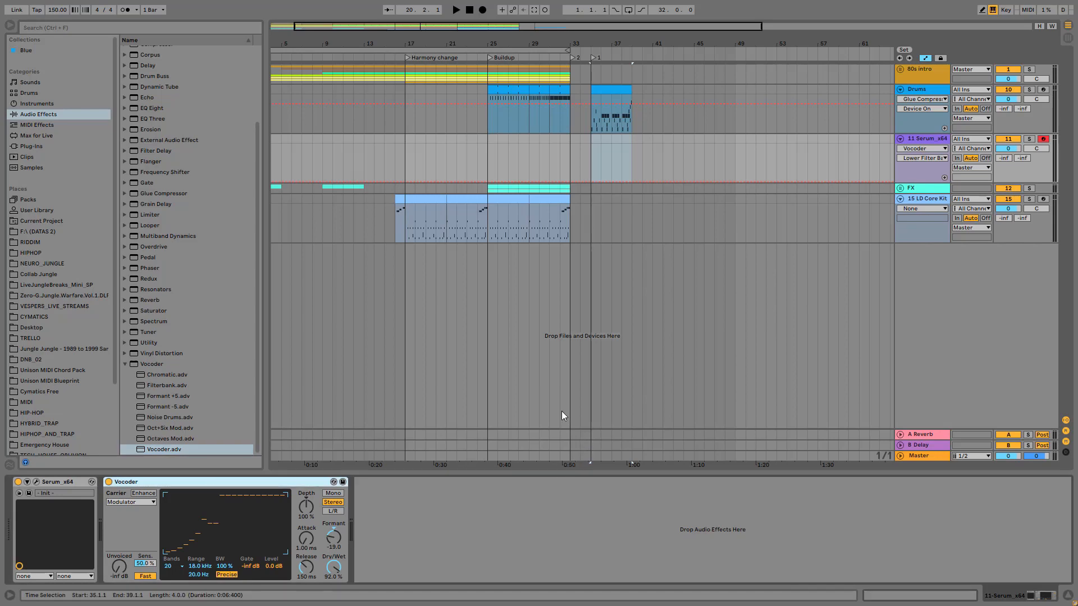
left_click_drag(273, 566, 273, 550)
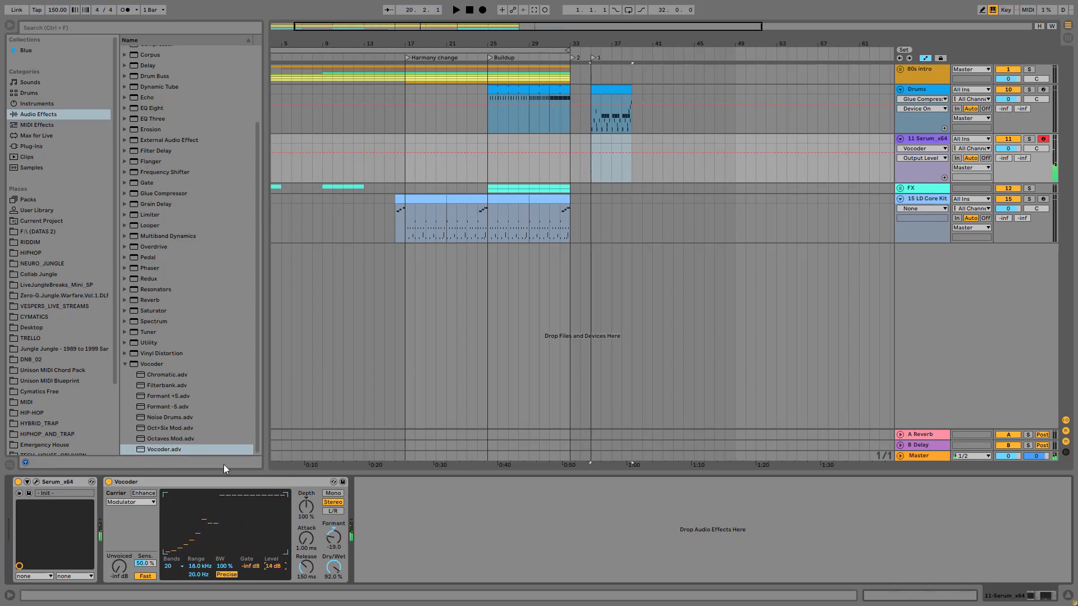
left_click(37, 482)
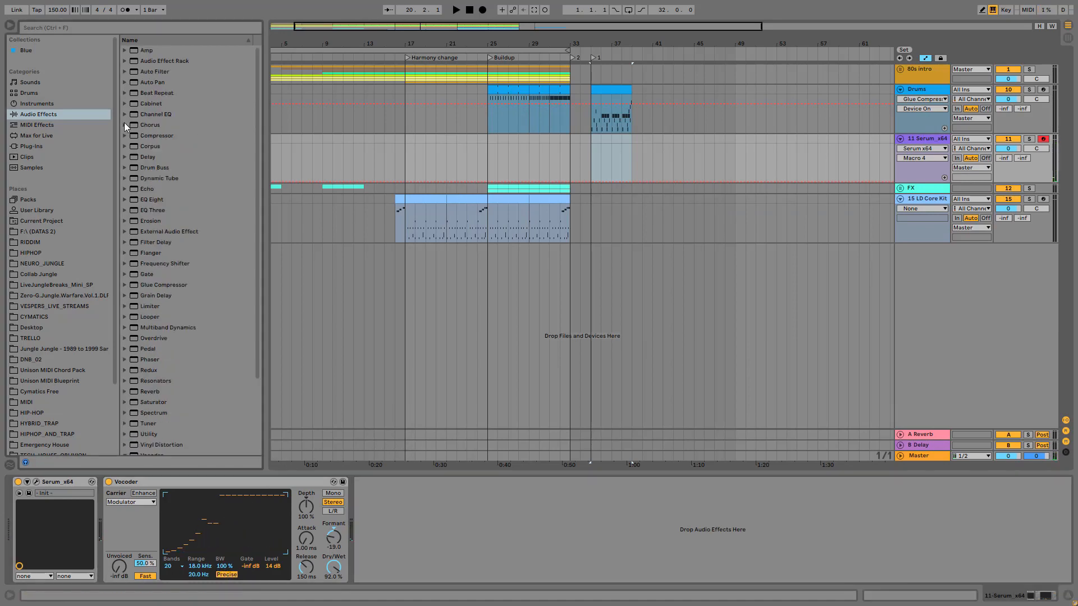
- Add the Yo Man! chorus preset after the Vocoder with about 46% feedback and modulation of 1.33 ms at 5.15 Hz
left_click(125, 125)
scroll(167, 178, "down", 1)
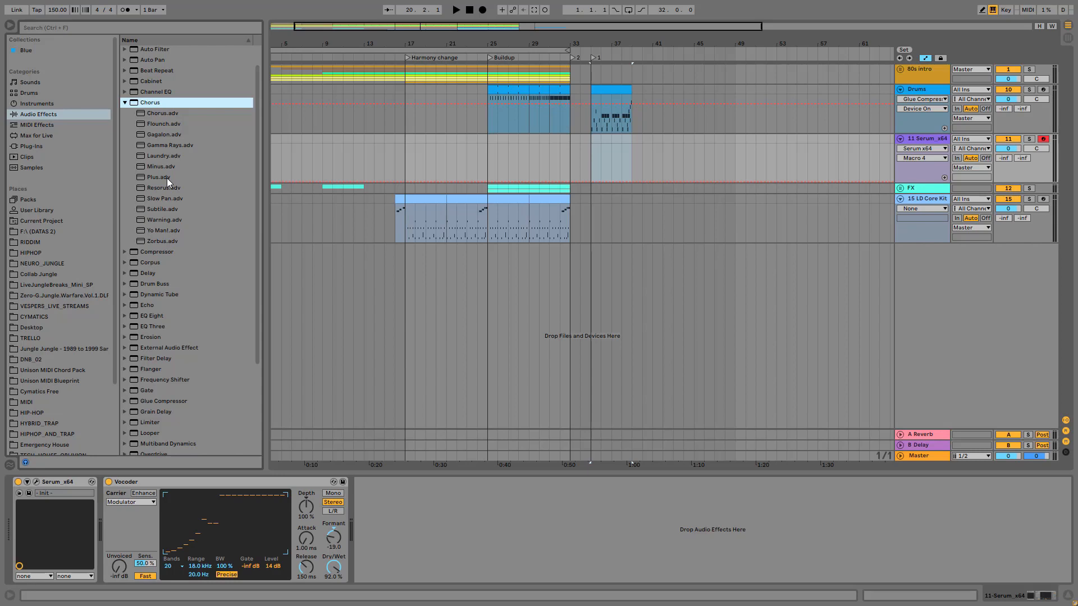
left_click_drag(148, 229, 397, 511)
left_click_drag(507, 535, 507, 562)
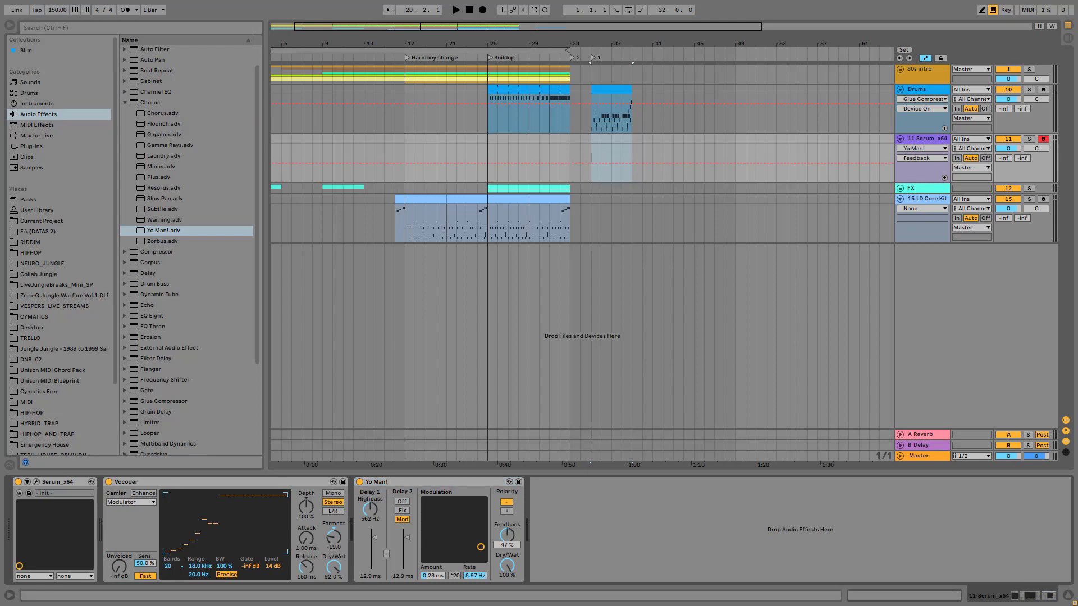
left_click_drag(514, 537, 514, 539)
left_click_drag(481, 547, 466, 532)
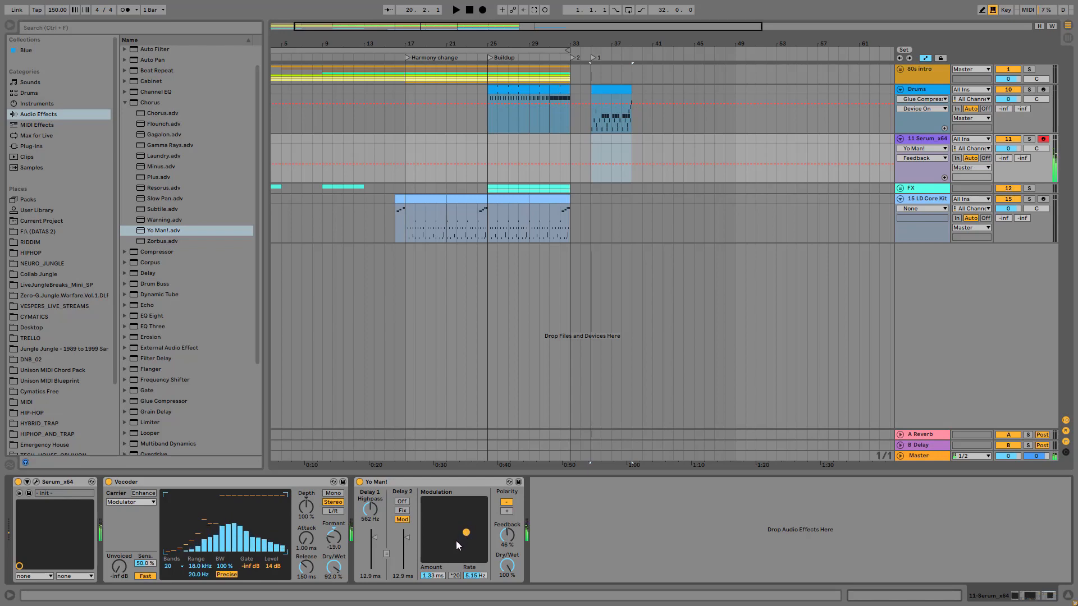
- Add the OTT multiband dynamics preset after the chorus and adjust the chorus modulation to 1.50 ms at 4.65 Hz
scroll(170, 286, "down", 3)
scroll(172, 337, "down", 2)
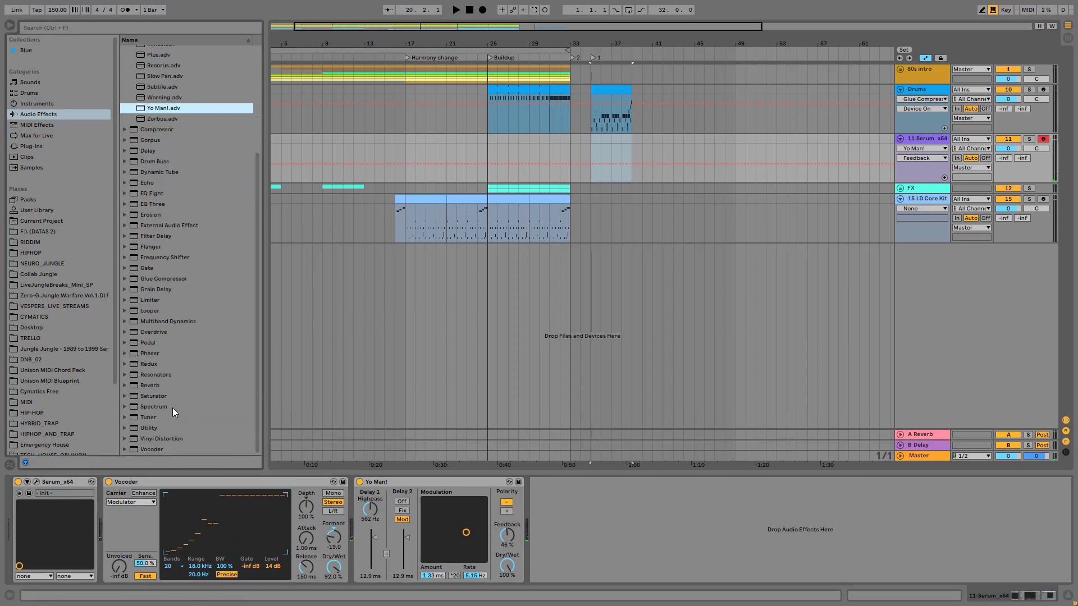
left_click(124, 322)
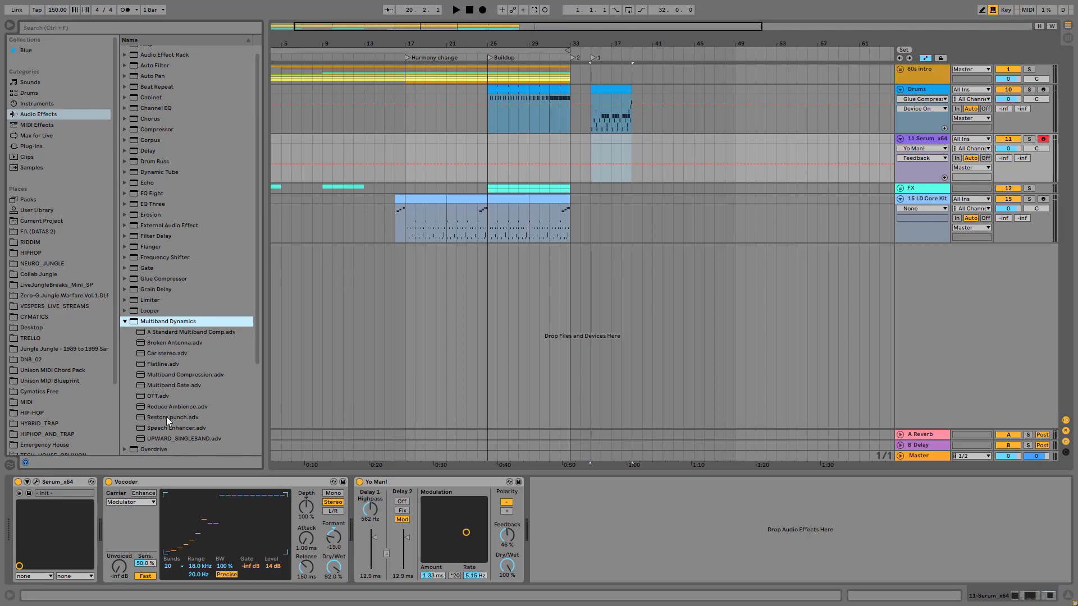
left_click_drag(151, 398, 575, 534)
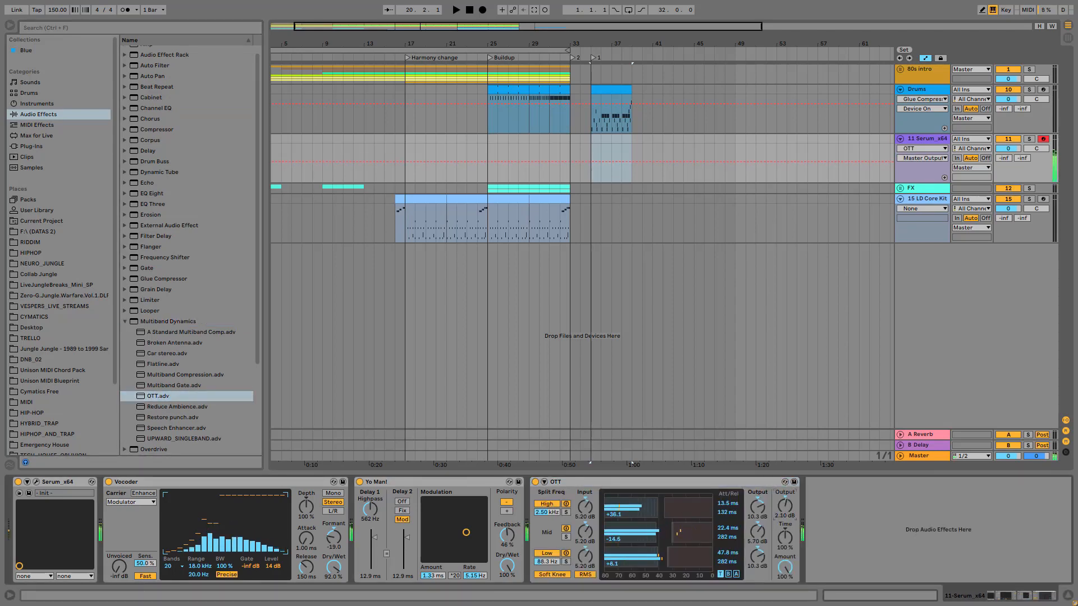
left_click_drag(463, 535, 464, 530)
- Insert a second Yo Man! chorus before OTT with modulation of 1.28 ms at 3.96 Hz and feedback reduced to about 26%
scroll(186, 149, "up", 1)
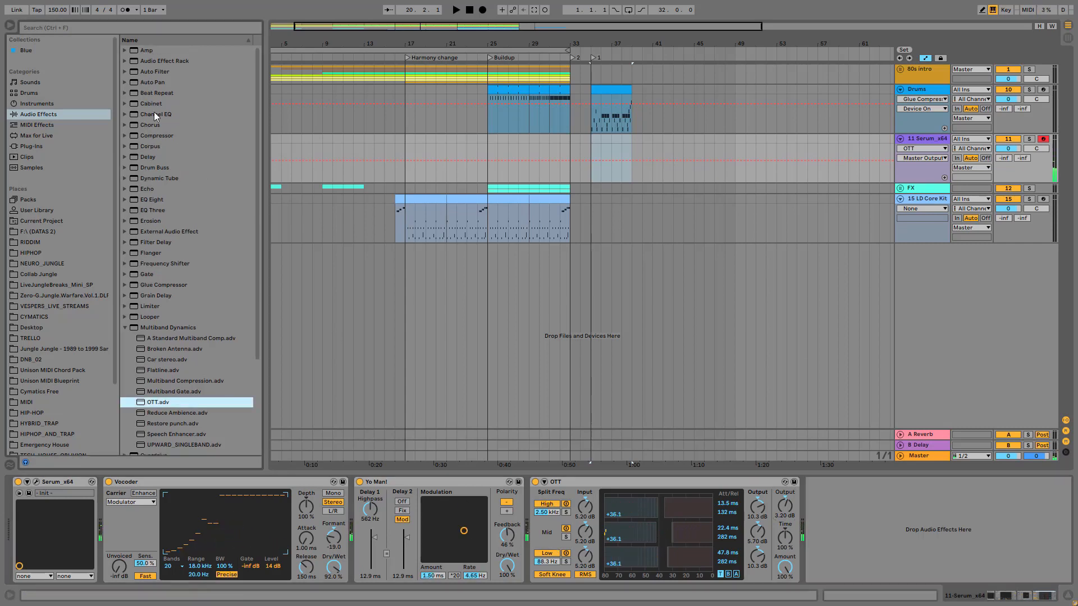
left_click(124, 126)
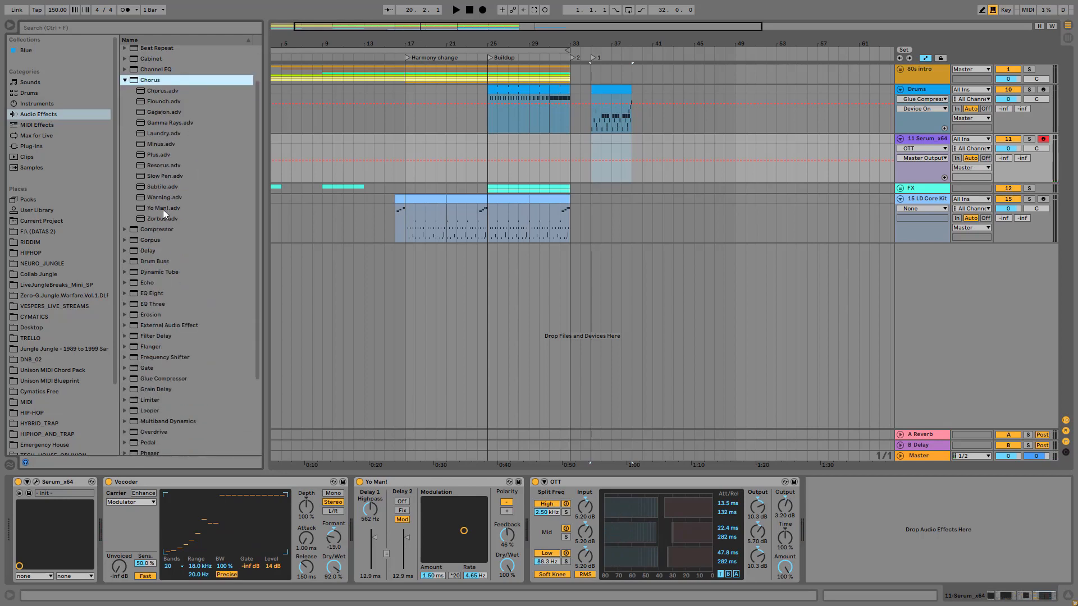
left_click_drag(163, 210, 541, 544)
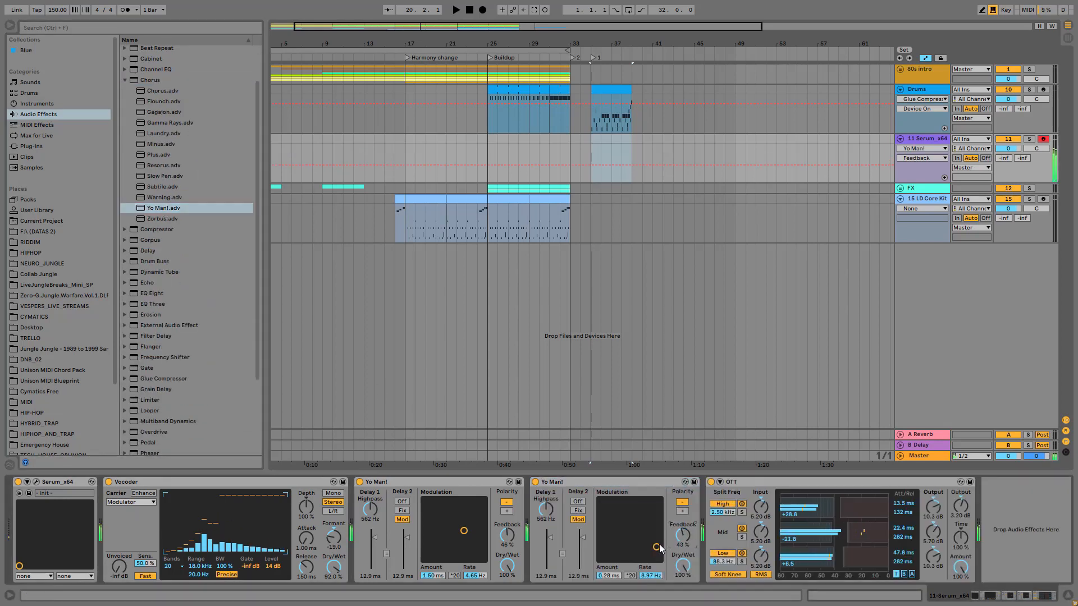
left_click_drag(657, 547, 681, 546)
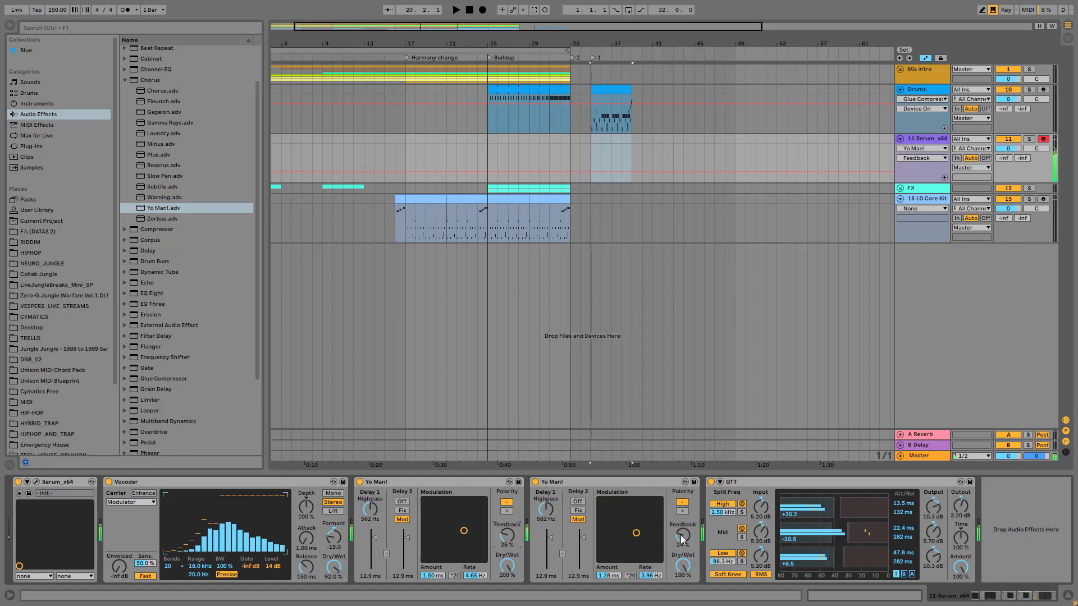
- Compare the sound with both choruses bypassed and re-enabled, and set the second chorus's modulation to 1.63 ms at 1.74 Hz
left_click(535, 482)
left_click(360, 482)
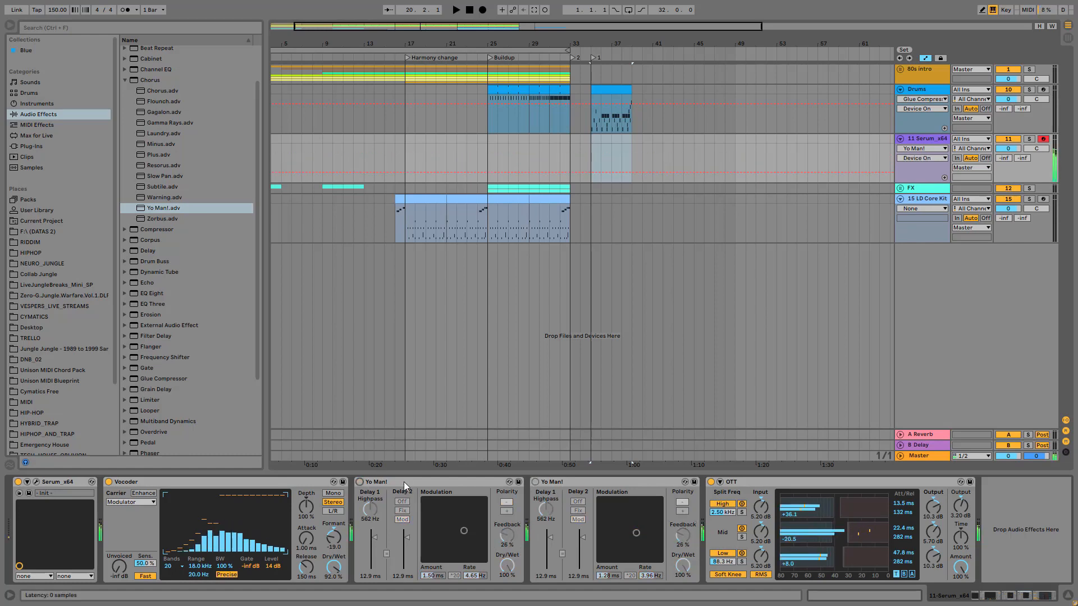
left_click(360, 481)
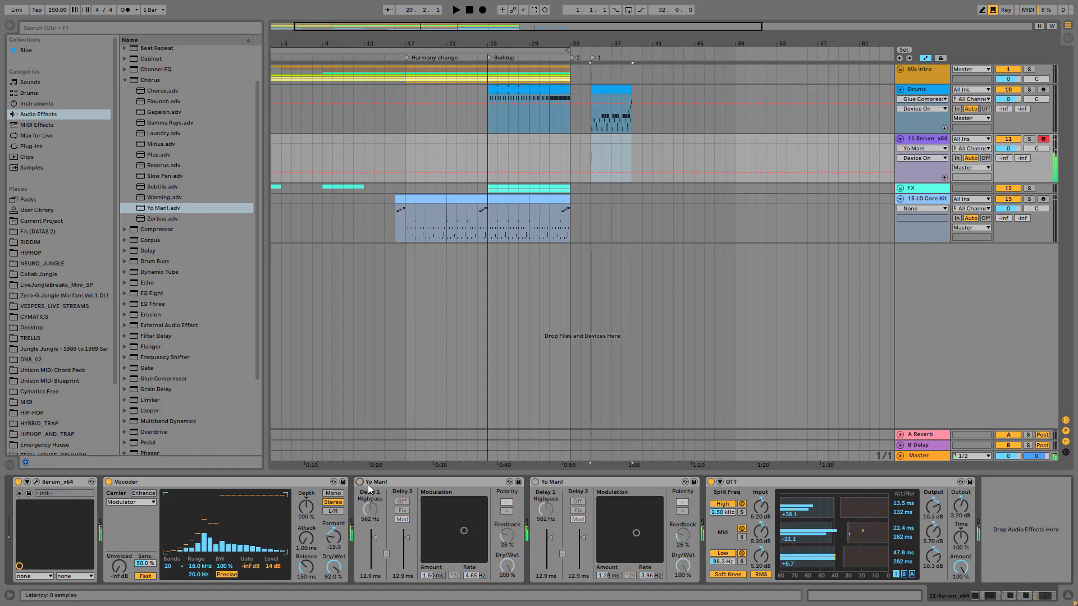
left_click(535, 481)
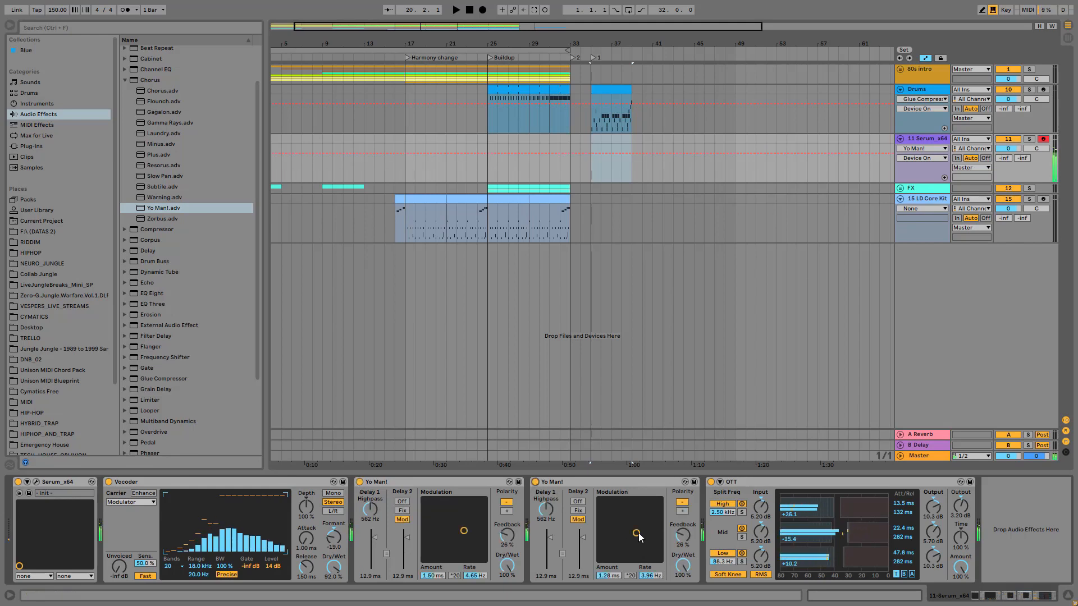
left_click_drag(638, 533, 623, 530)
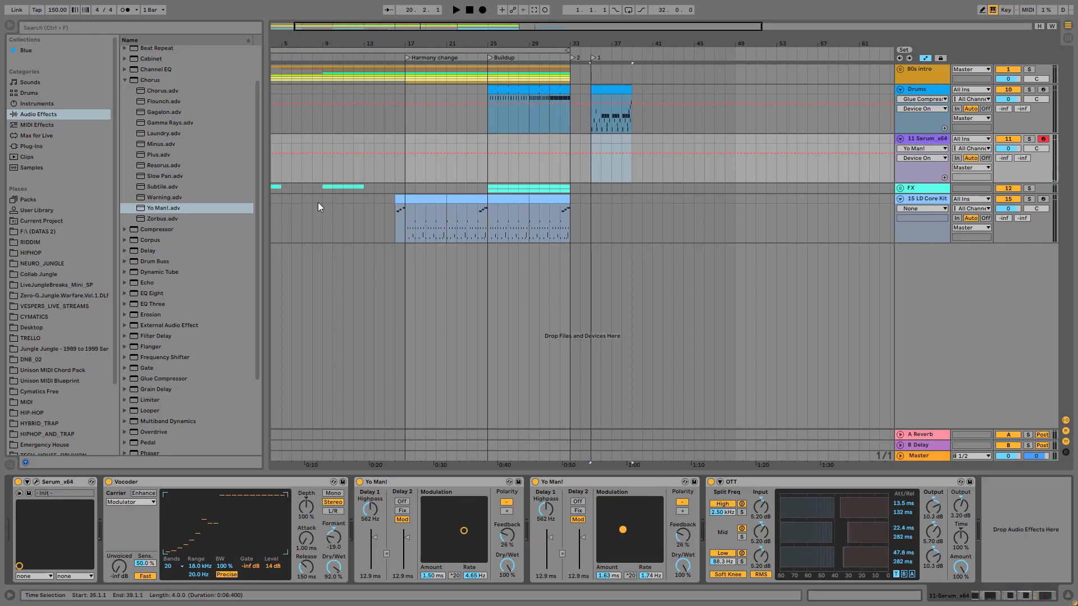
- Insert an Auto Filter before OTT and make it a high-pass at 126 Hz with 38% resonance
scroll(167, 123, "up", 2)
left_click_drag(141, 71, 747, 528)
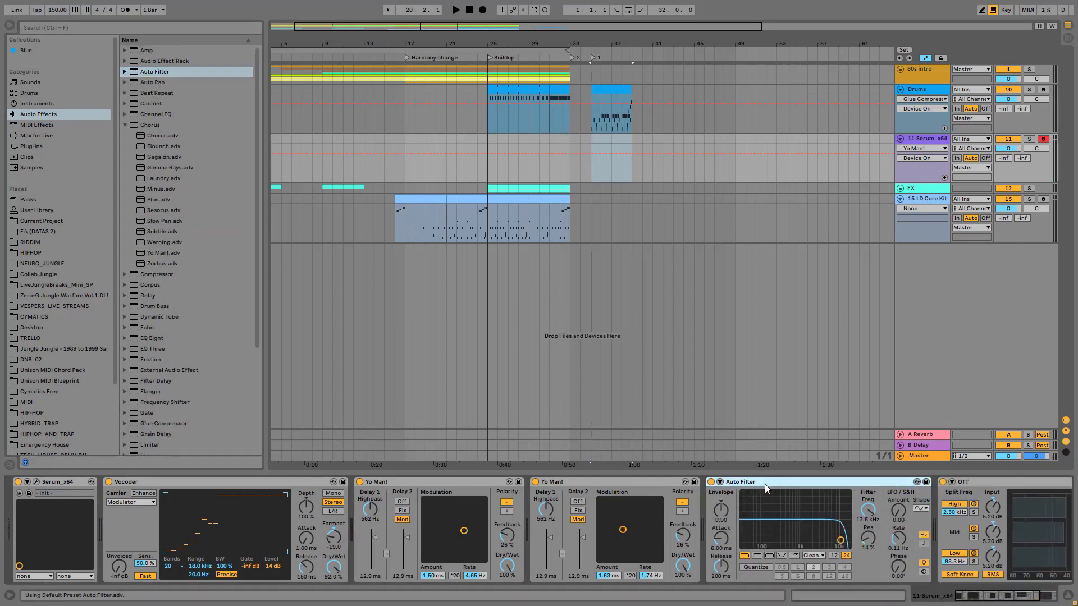
left_click(755, 555)
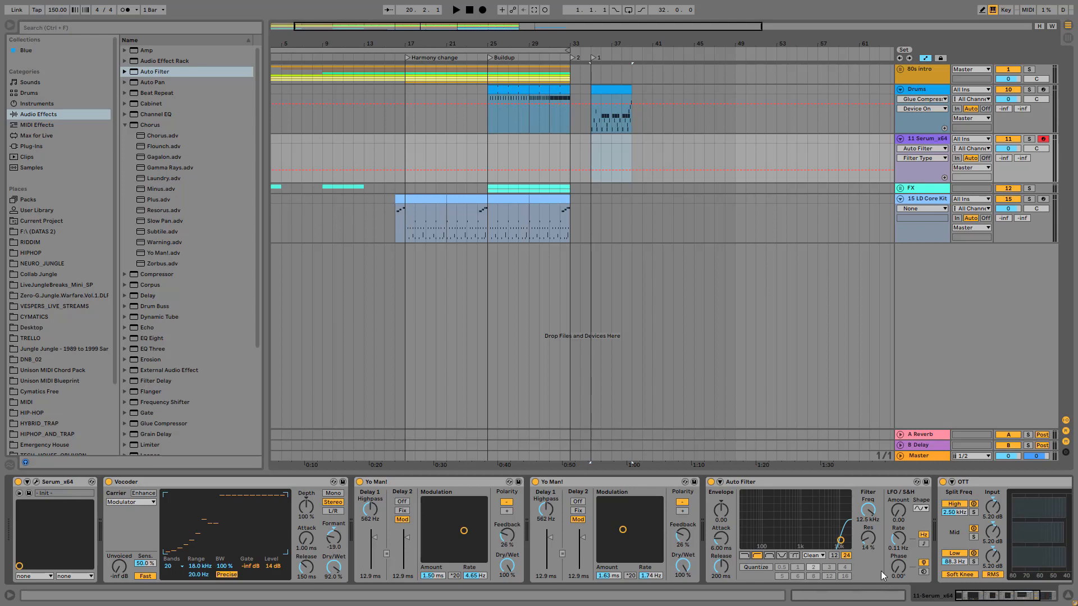
left_click_drag(869, 531, 868, 574)
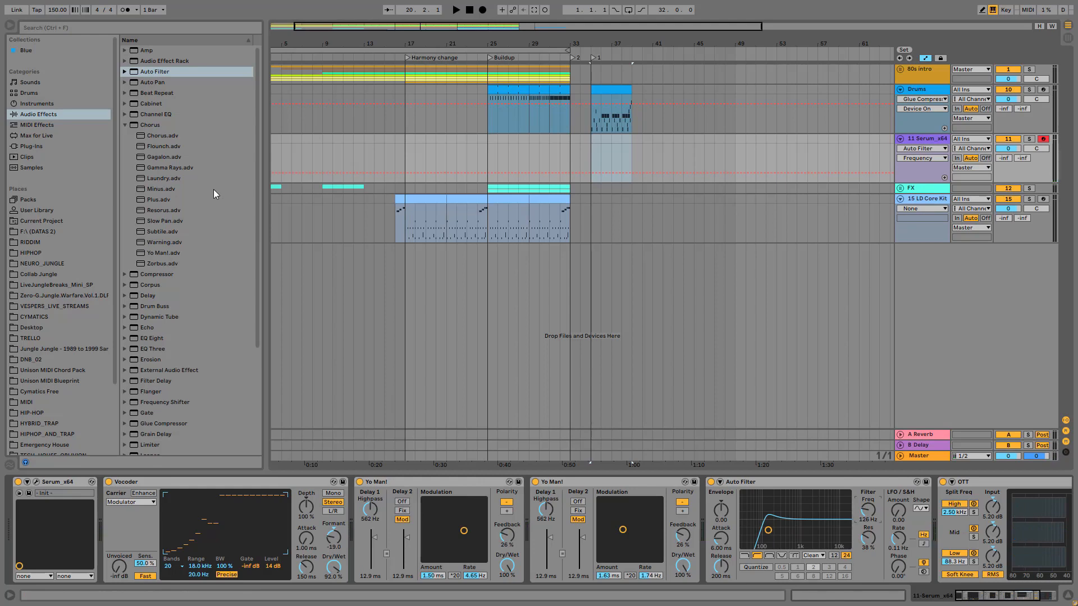
- Place the Max for Live Envelope MIDI effect before Serum and map it to the Auto Filter's frequency
left_click(43, 138)
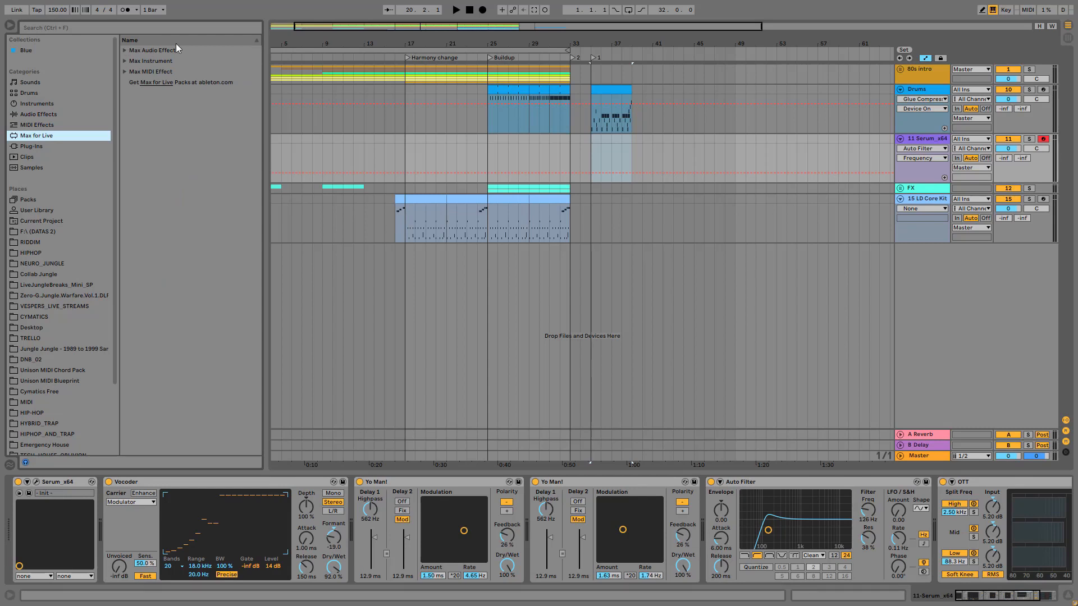
left_click(125, 72)
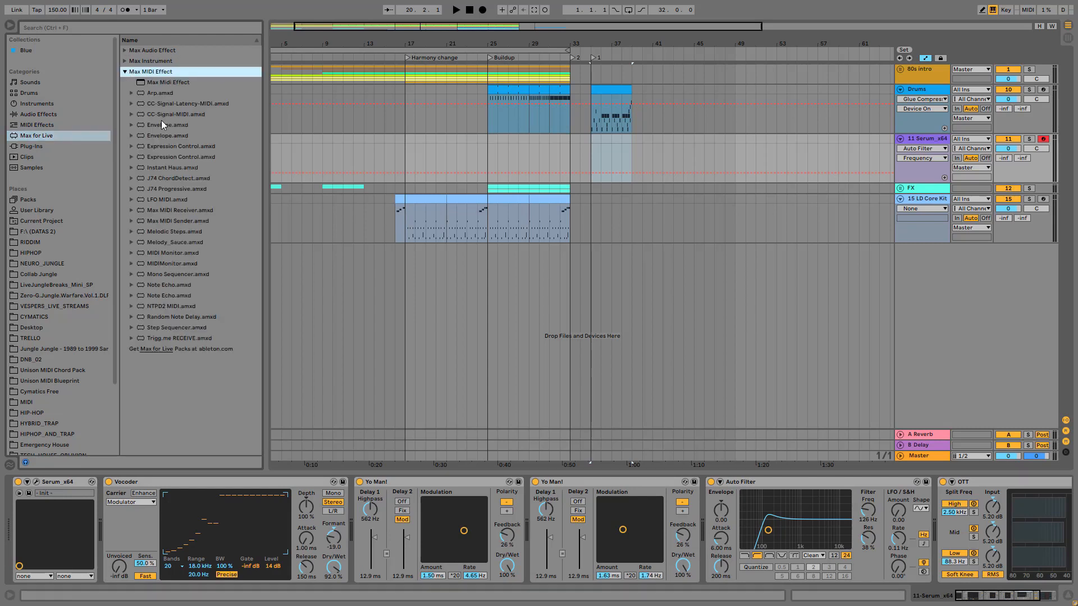
left_click(173, 137)
left_click_drag(160, 138, 97, 573)
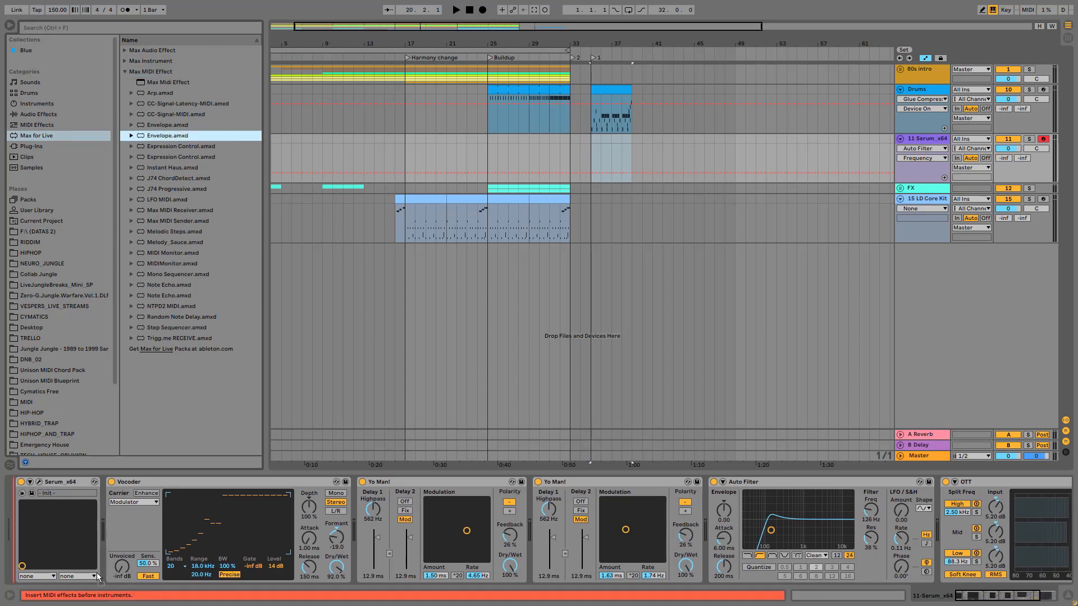
left_click_drag(113, 518, 23, 517)
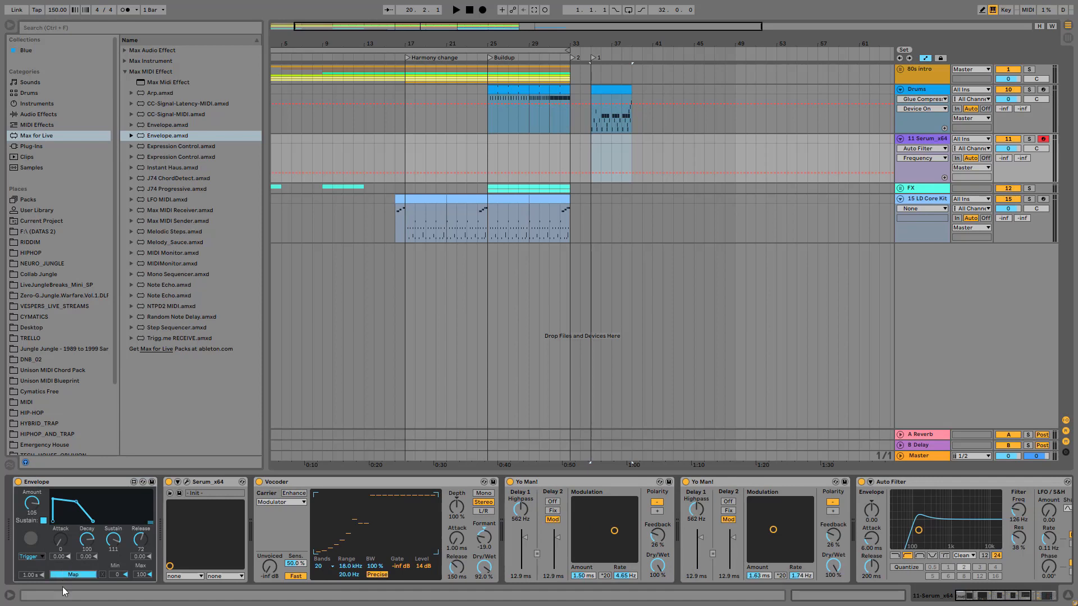
left_click(73, 574)
left_click(1019, 510)
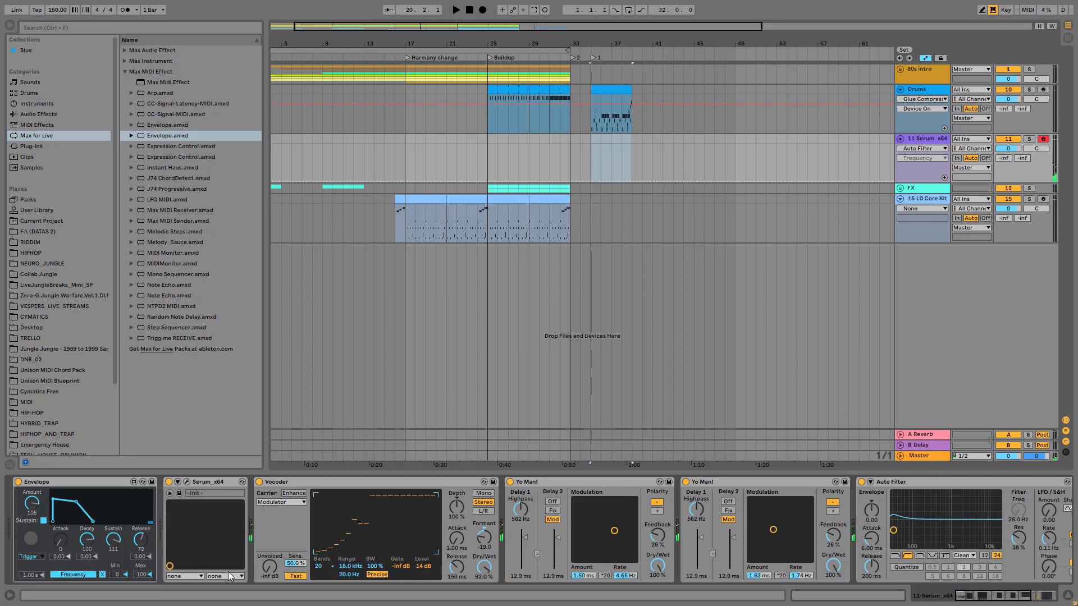
- Raise the envelope's attack to about 82, lower its sustain and amount, and set the Auto Filter's resonance to 53%
left_click_drag(60, 540, 60, 494)
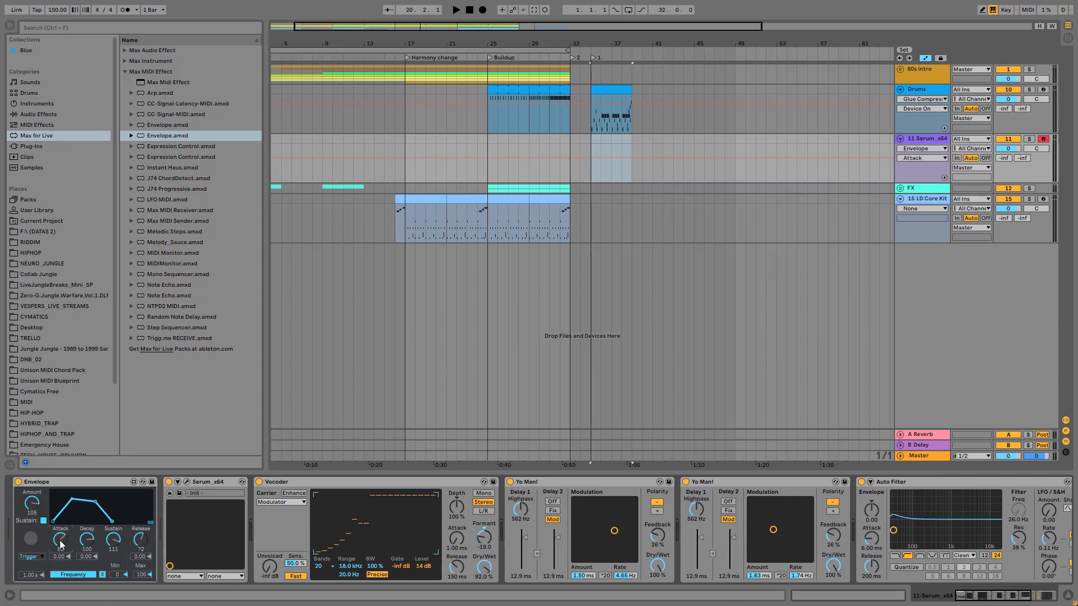
left_click_drag(113, 539, 113, 574)
left_click_drag(32, 502, 32, 515)
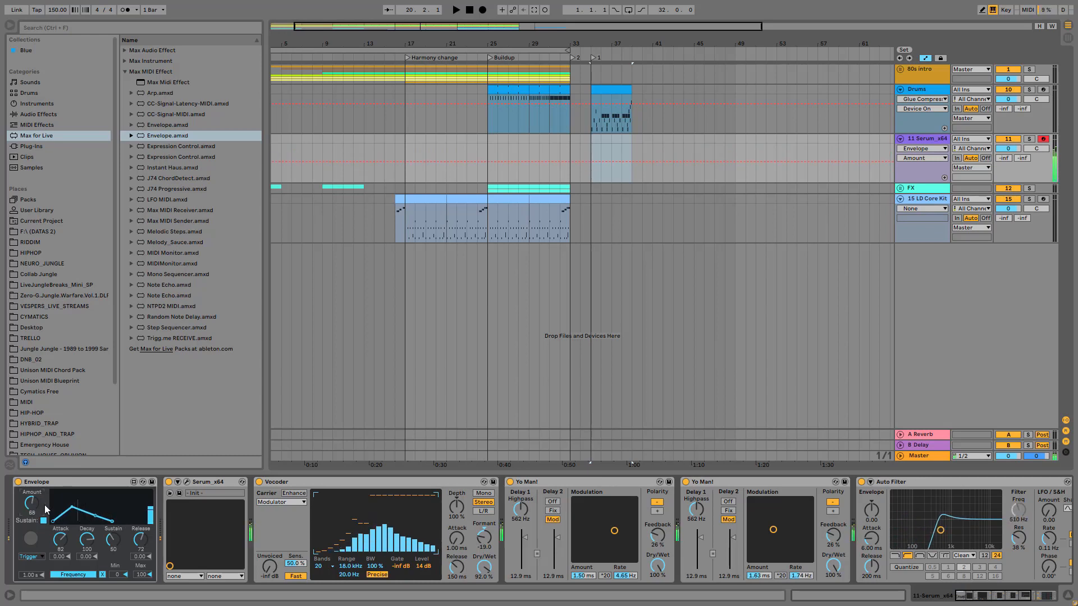
left_click_drag(1018, 538, 1019, 536)
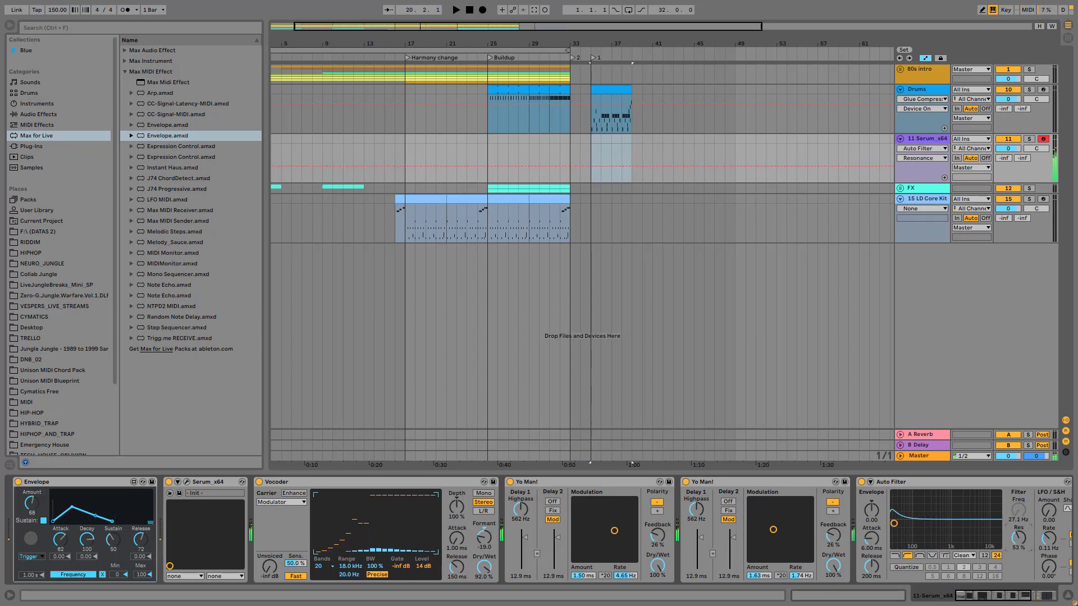
- Set the envelope's attack to 90, decay to 127 and sustain to about 73
left_click(43, 521)
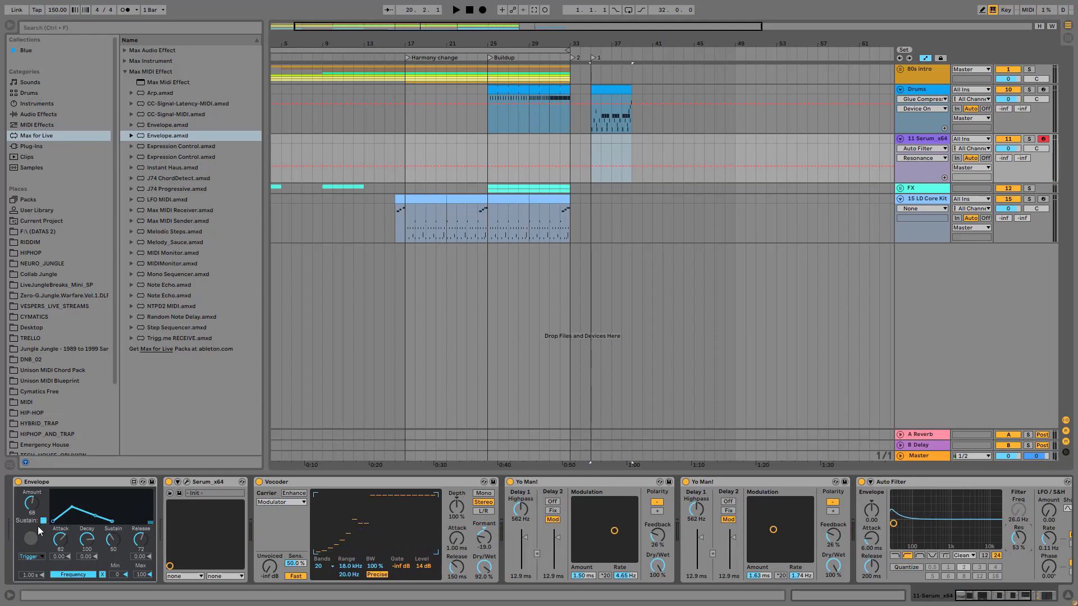
left_click_drag(60, 539, 60, 535)
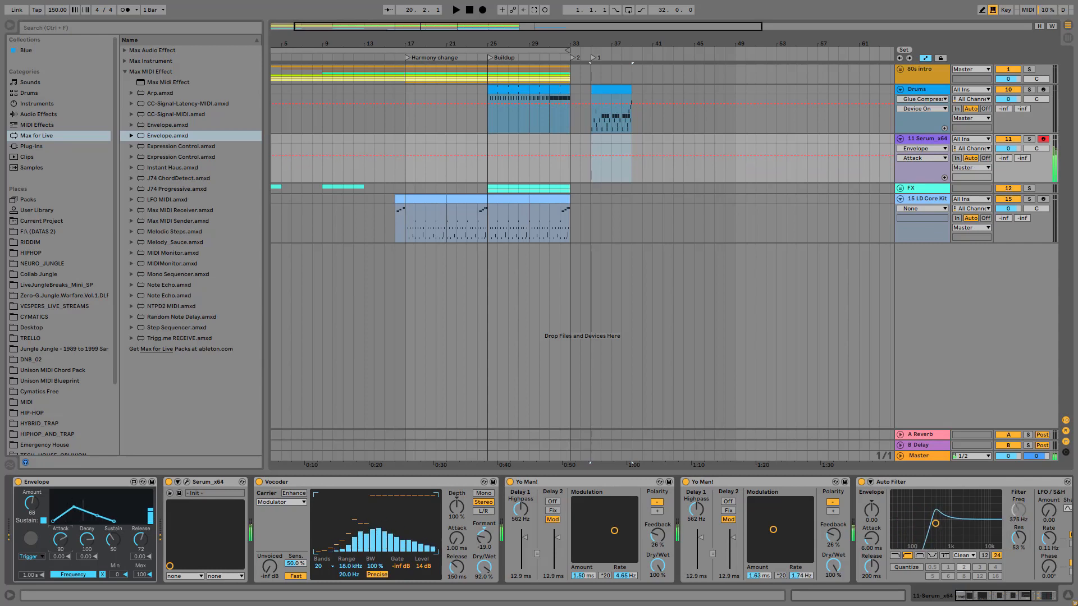
left_click_drag(87, 539, 108, 529)
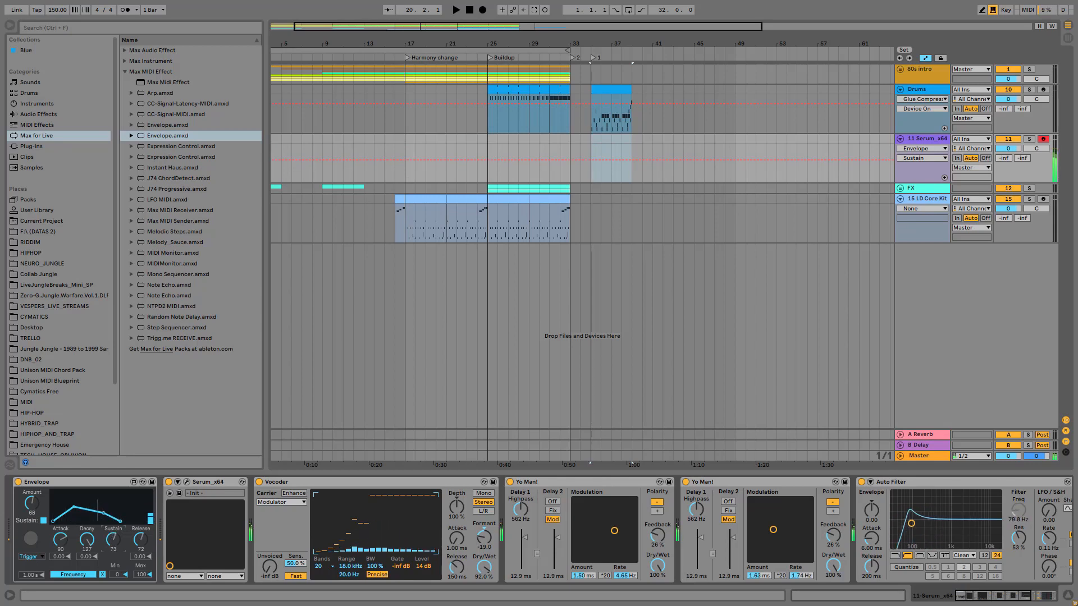
- Set the envelope's sustain to about 70 and insert a Phaser between the Auto Filter and OTT
left_click_drag(112, 539, 113, 540)
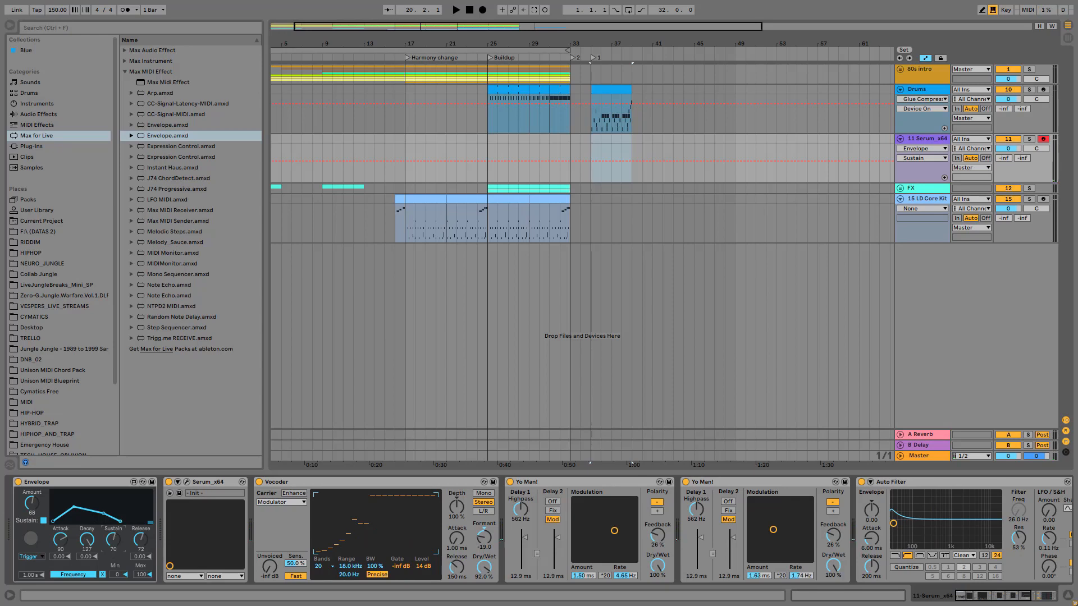
left_click(29, 114)
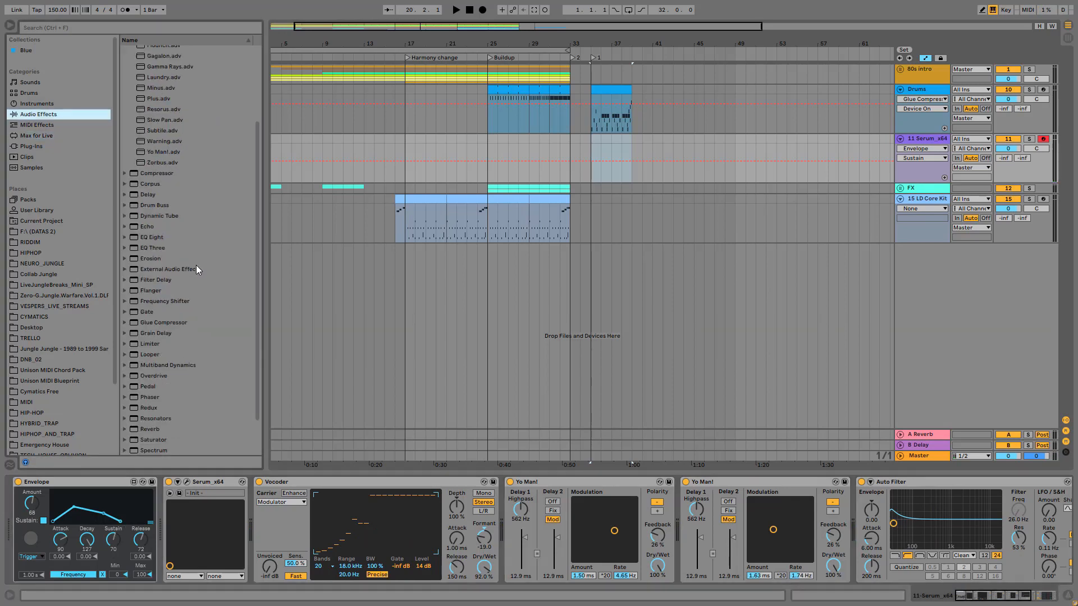
scroll(185, 303, "down", 5)
left_click(149, 354)
scroll(1061, 522, "down", 5)
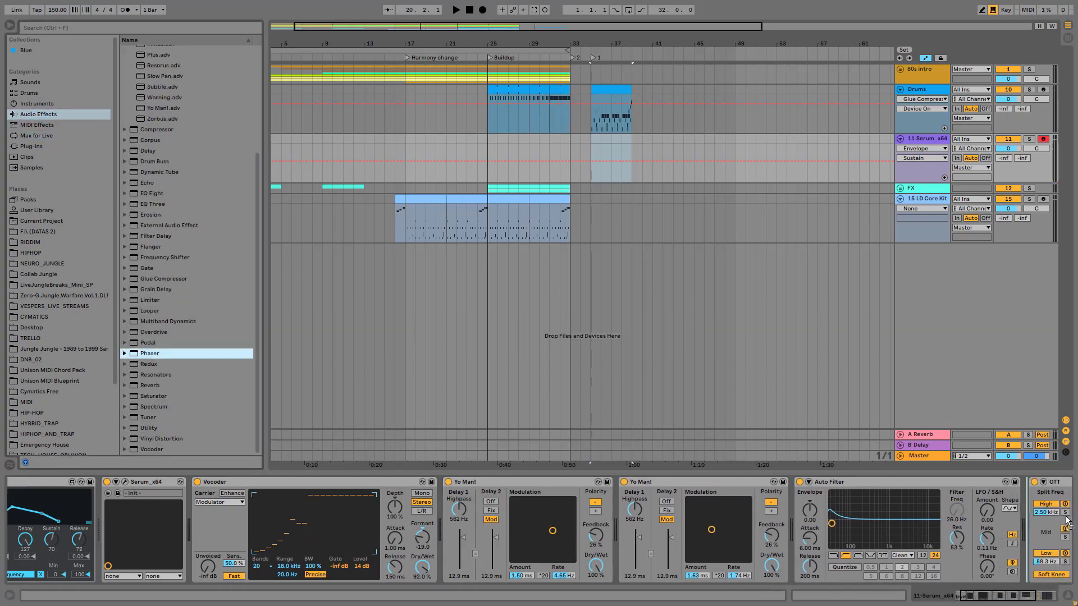
key("Return")
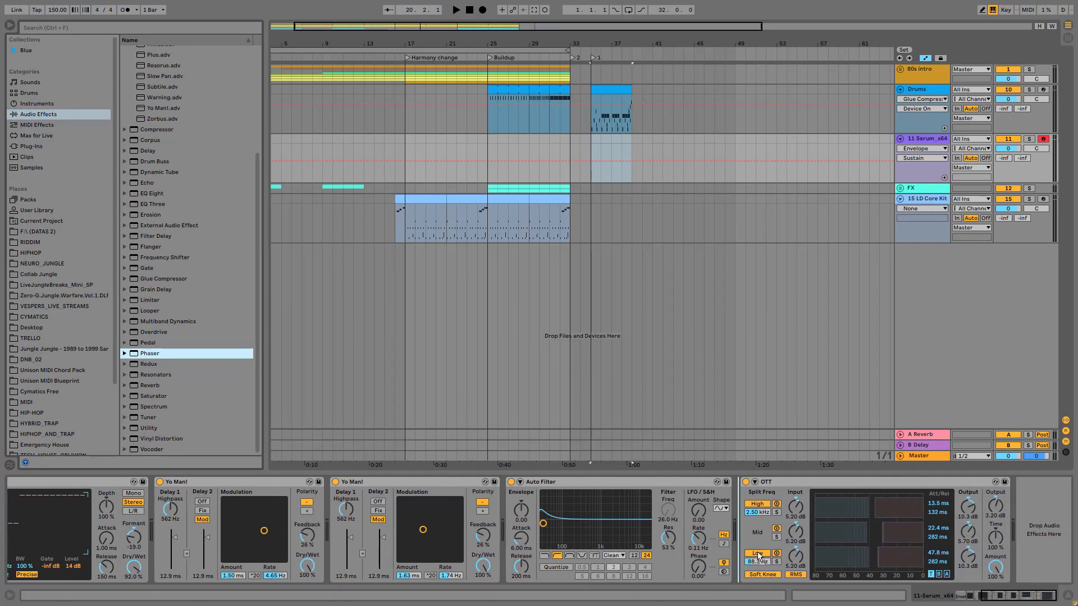
left_click(767, 537)
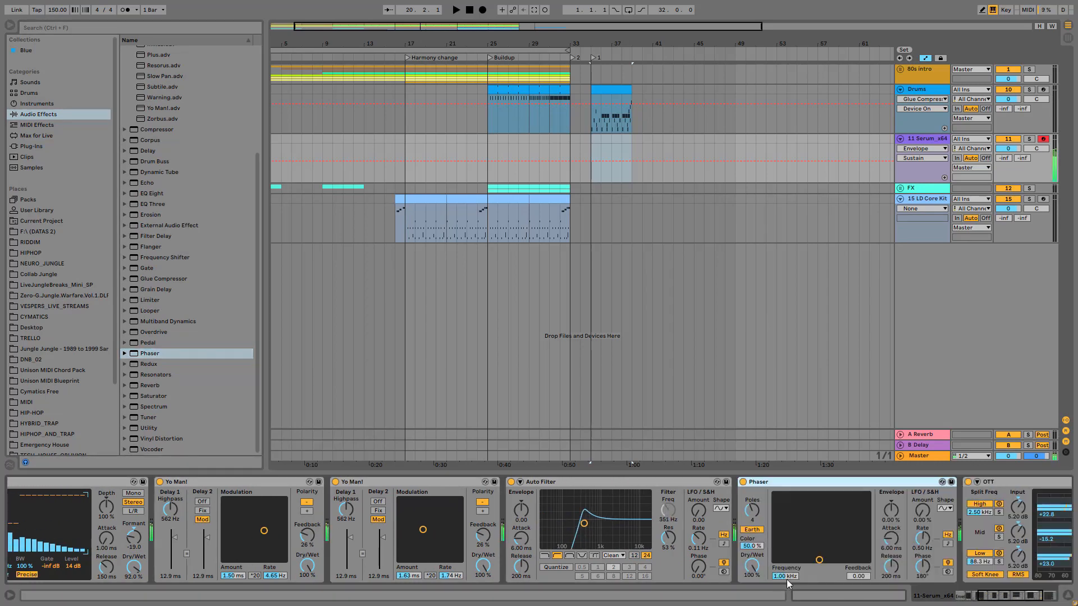
- Set the Phaser's frequency to 1.76 kHz, dry/wet to about 61% and envelope amount to about 30, comparing it bypassed and active
left_click_drag(789, 575, 752, 578)
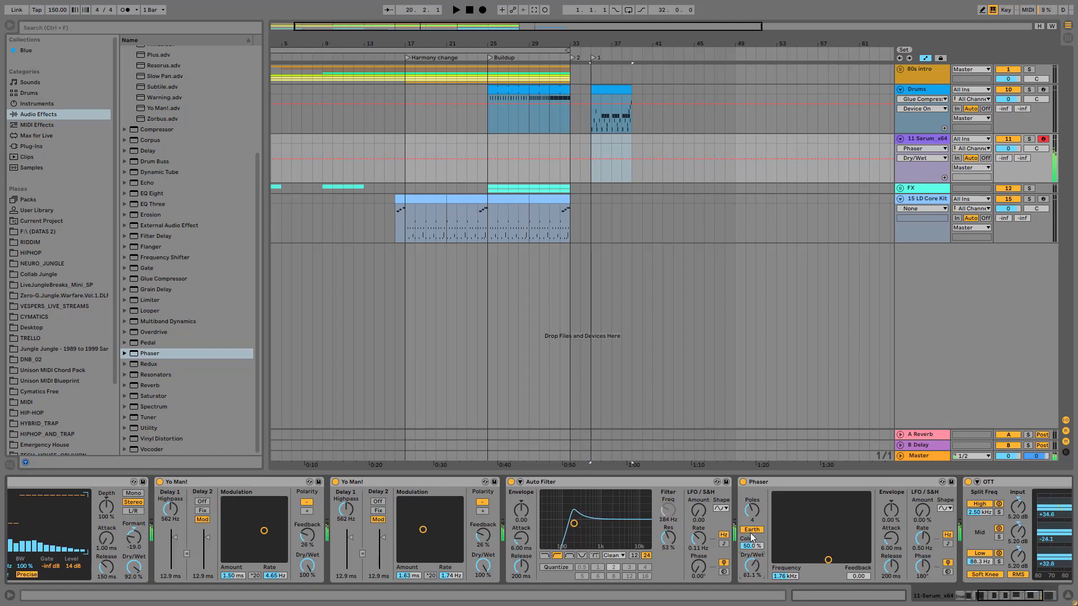
left_click(744, 482)
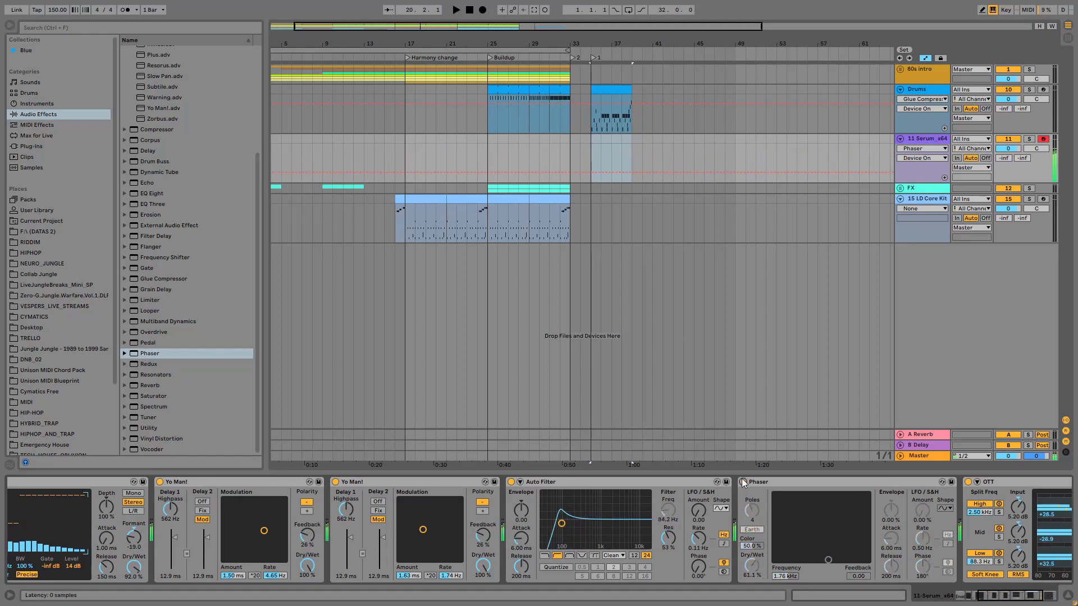
left_click(744, 482)
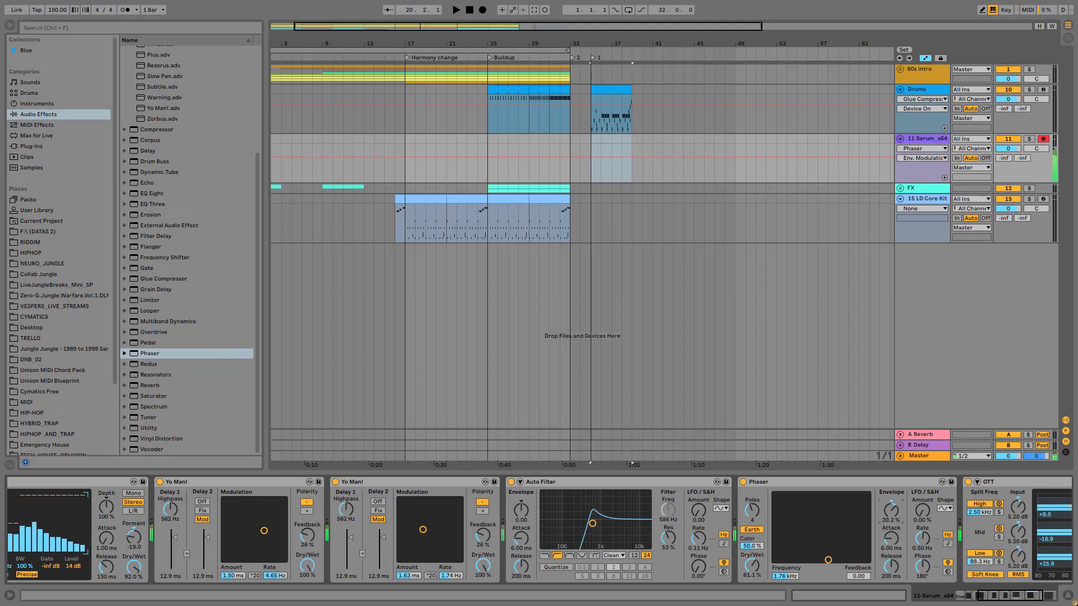
left_click(797, 576)
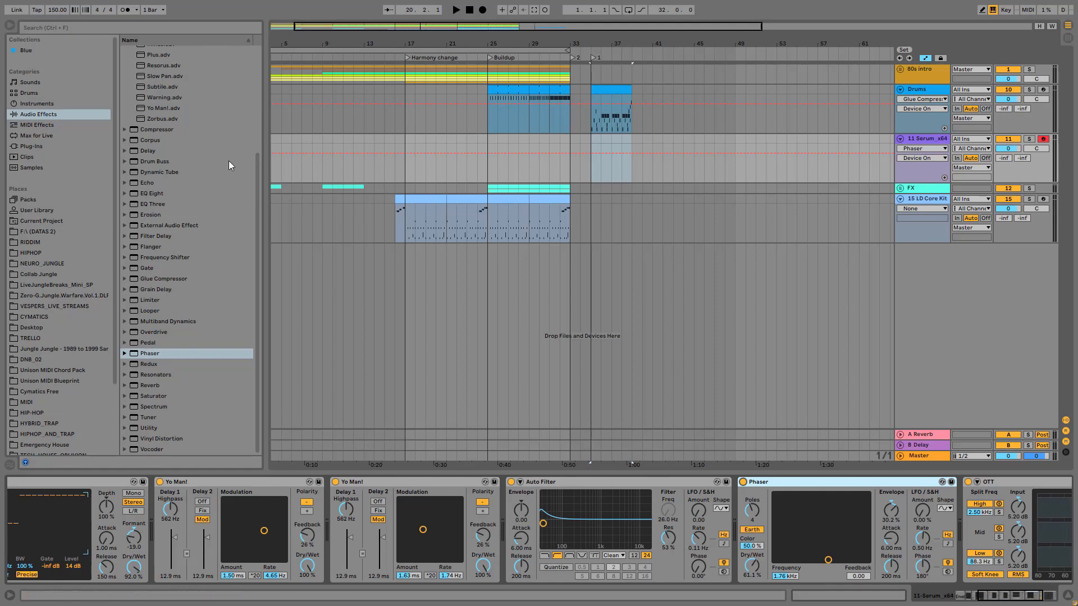
- Collapse the Chorus presets and add a Grain Delay at the end of the chain after OTT
scroll(197, 238, "up", 5)
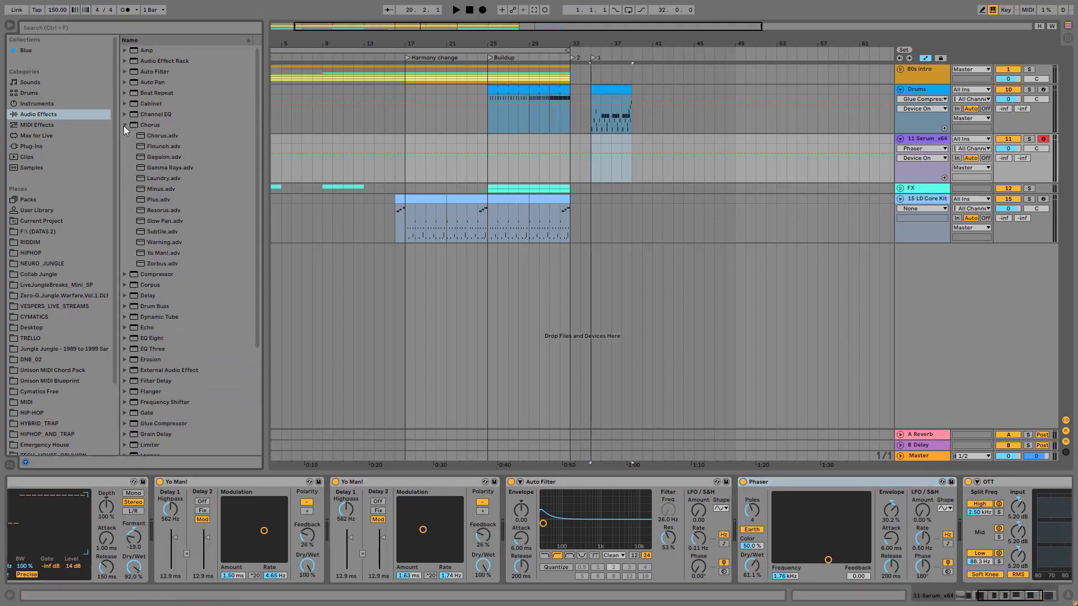
left_click(124, 126)
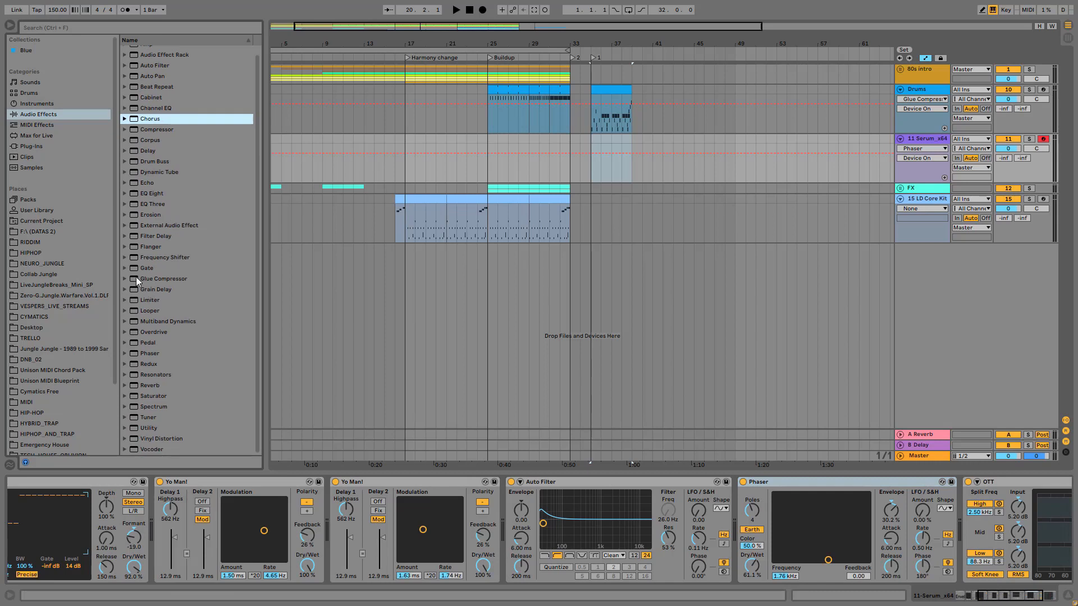
left_click_drag(145, 288, 1033, 519)
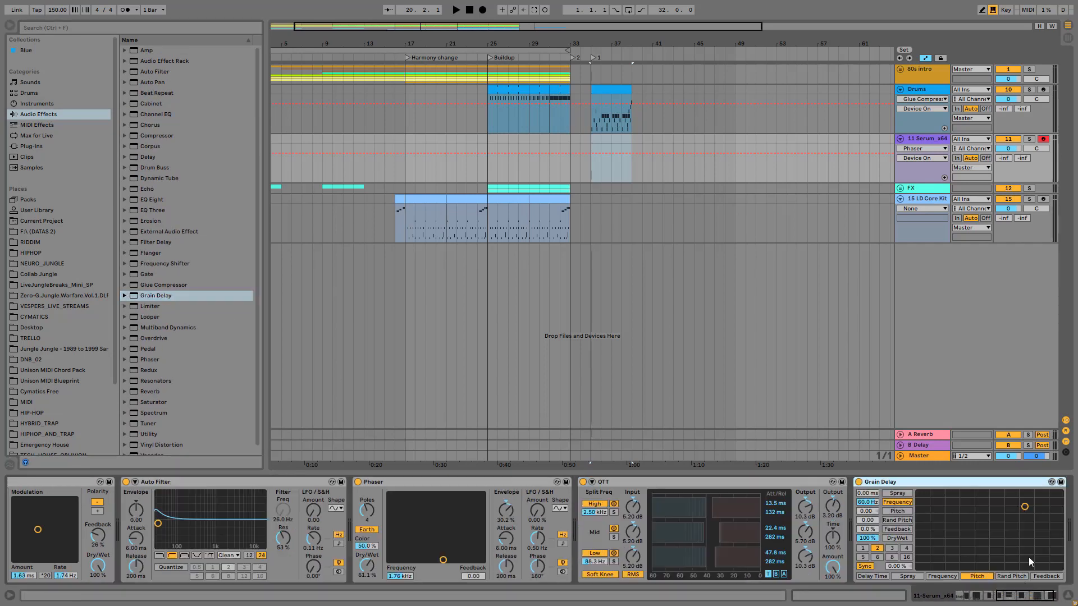
- Switch the Grain Delay from tempo sync to a 1.00 ms delay time and set its pitch to -5
left_click(808, 566)
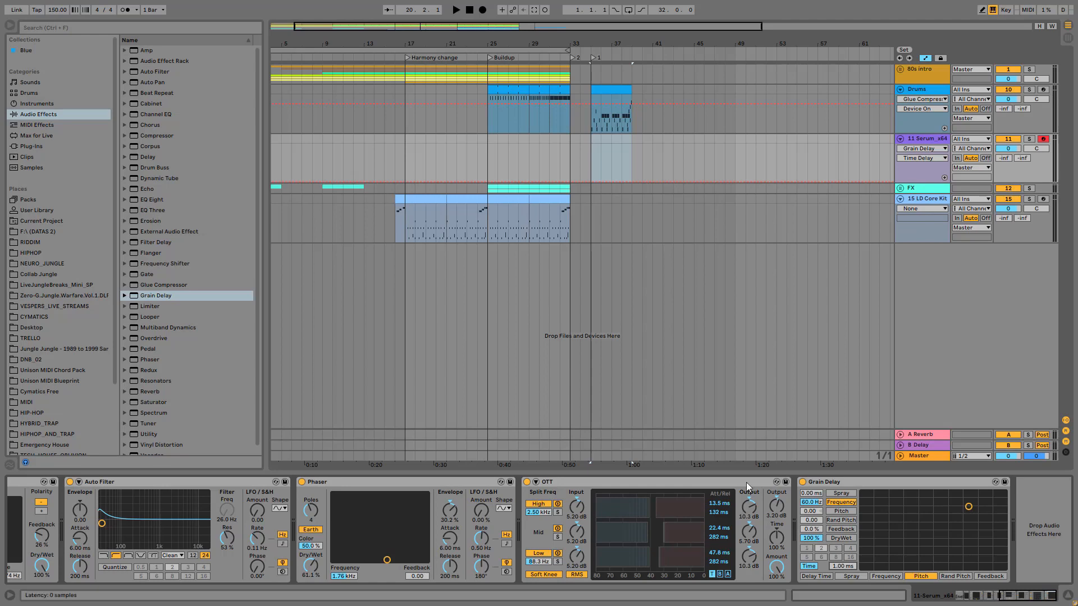
left_click(812, 512)
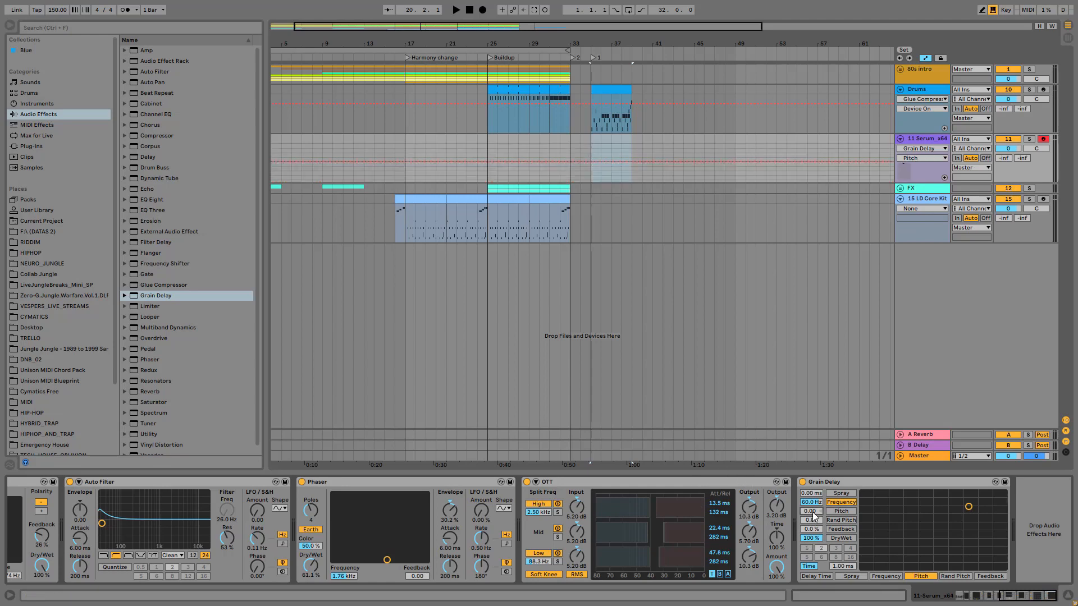
left_click_drag(812, 512, 812, 522)
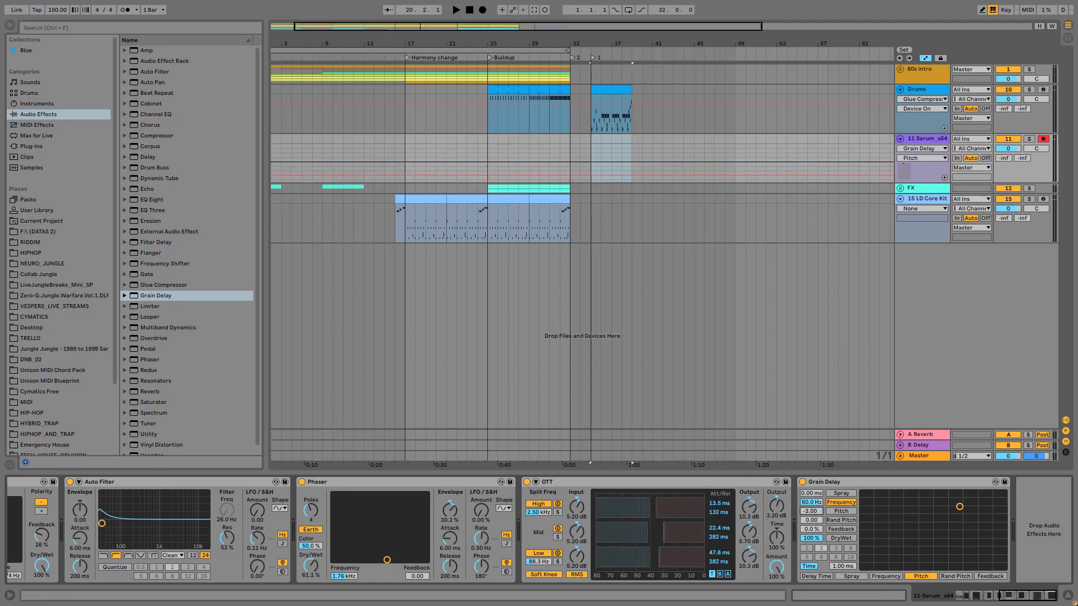
type("-5")
key("Return")
key("a")
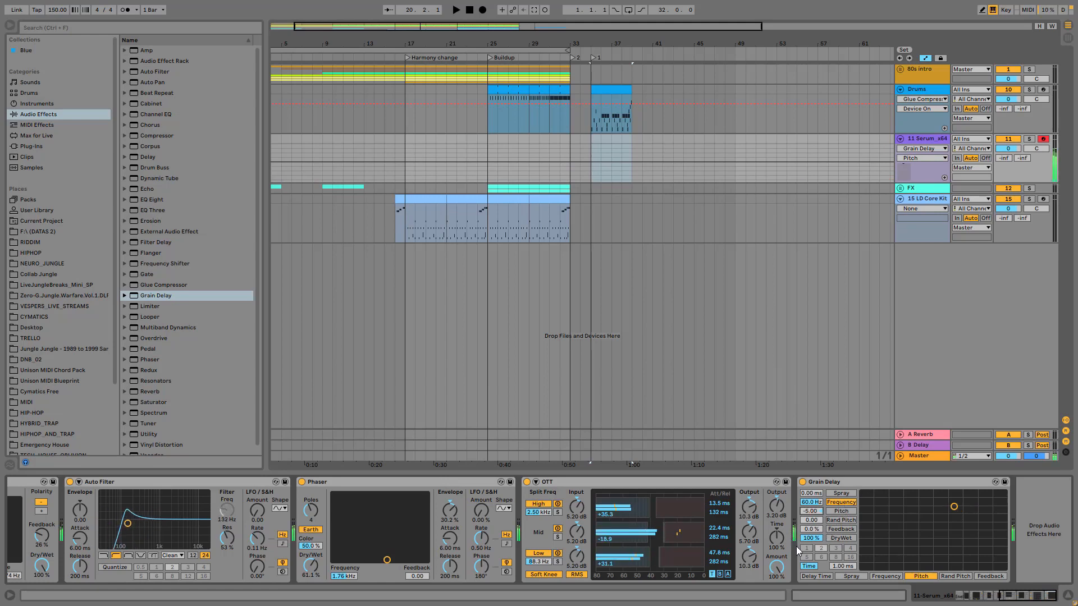
- Lower the Grain Delay's dry/wet to 50% and compare the sound with the device bypassed and active
left_click(803, 482)
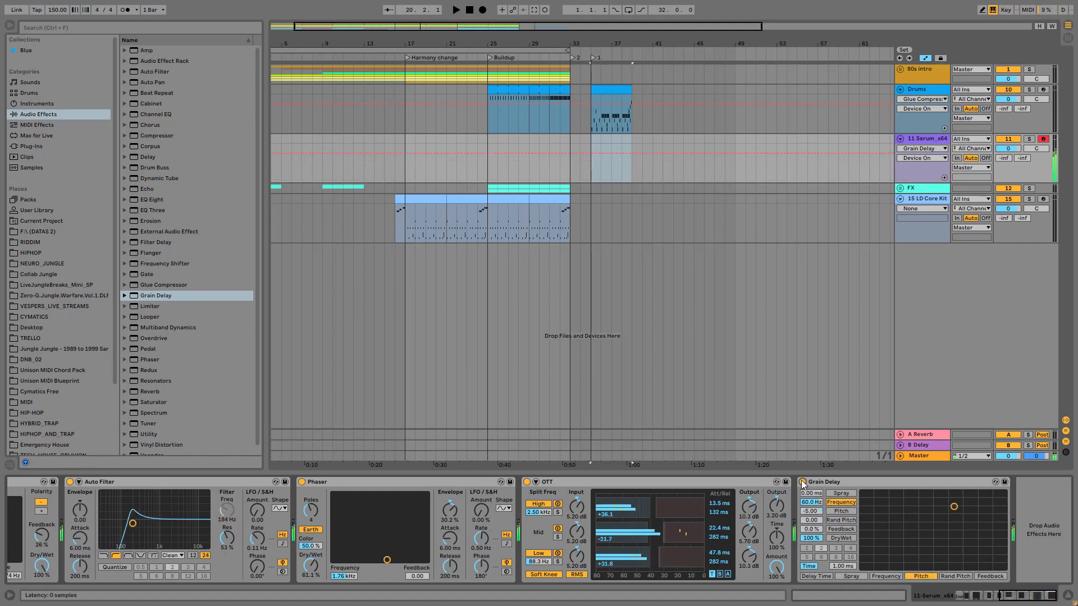
left_click(803, 482)
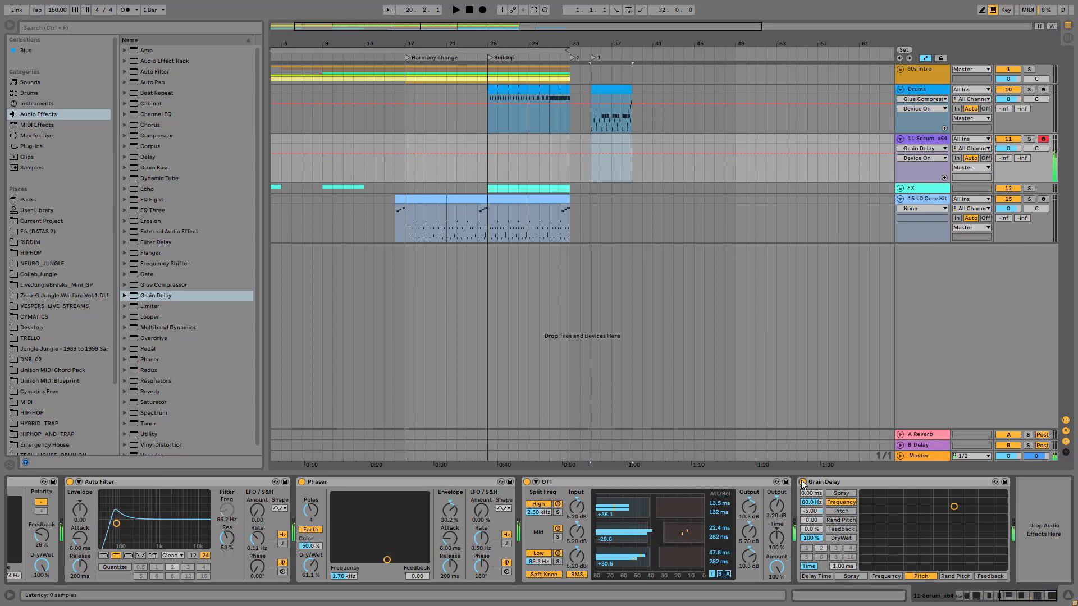
left_click_drag(810, 538, 810, 566)
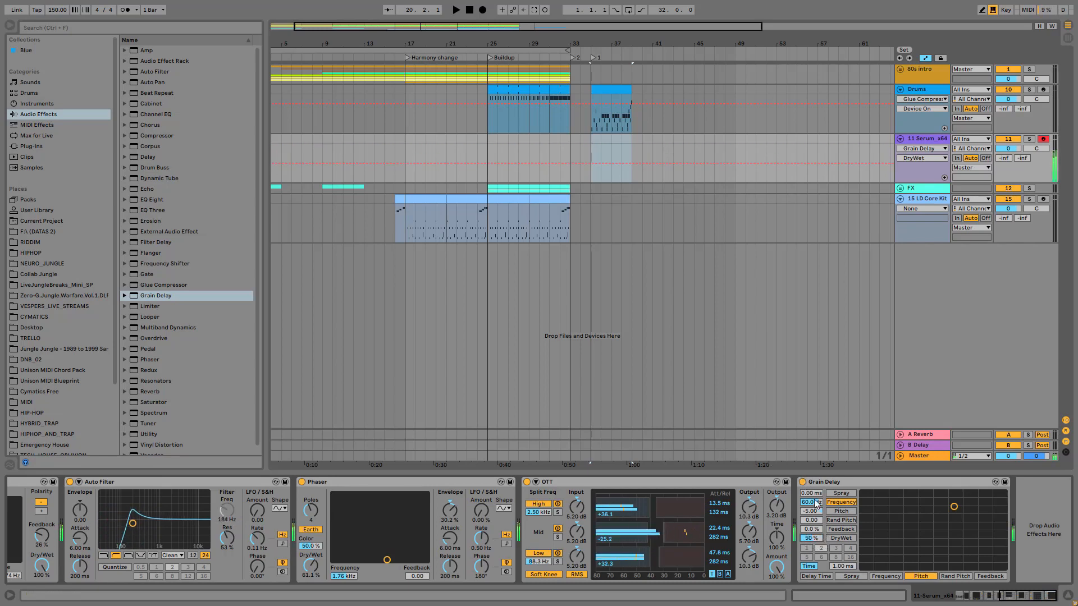
left_click(803, 483)
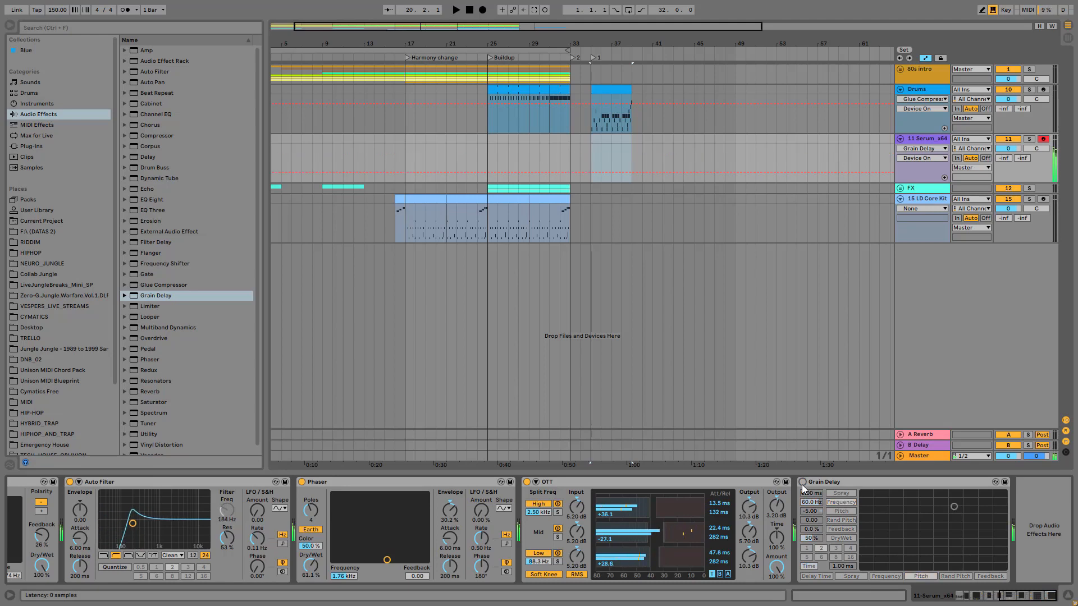
left_click(803, 483)
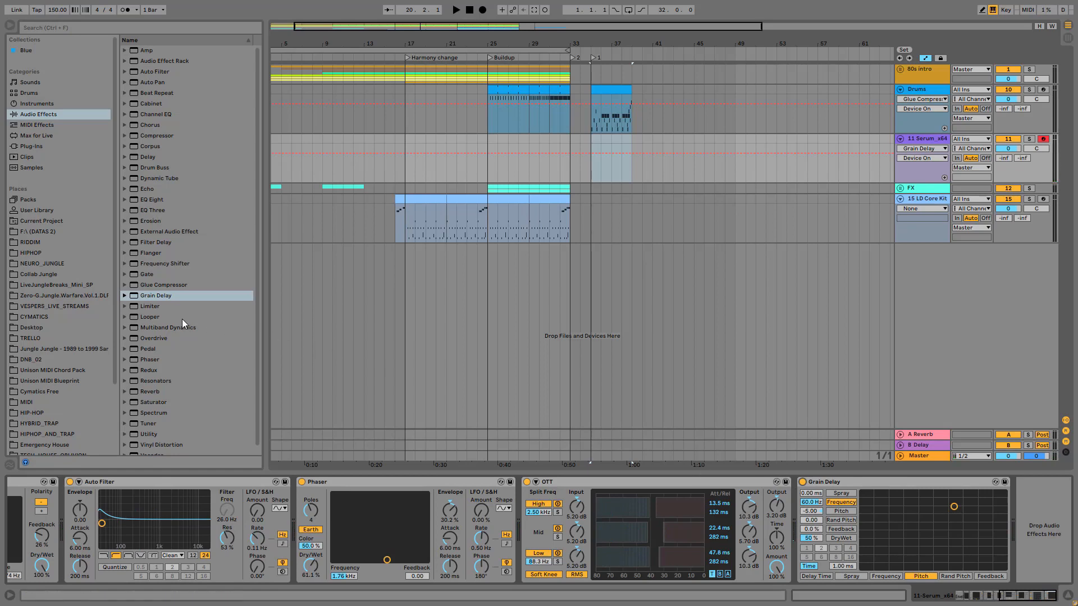
- Duplicate the Grain Delay, set the copy's pitch to 1.25 and dry/wet to 28%, and compare it bypassed and active
left_click(858, 482)
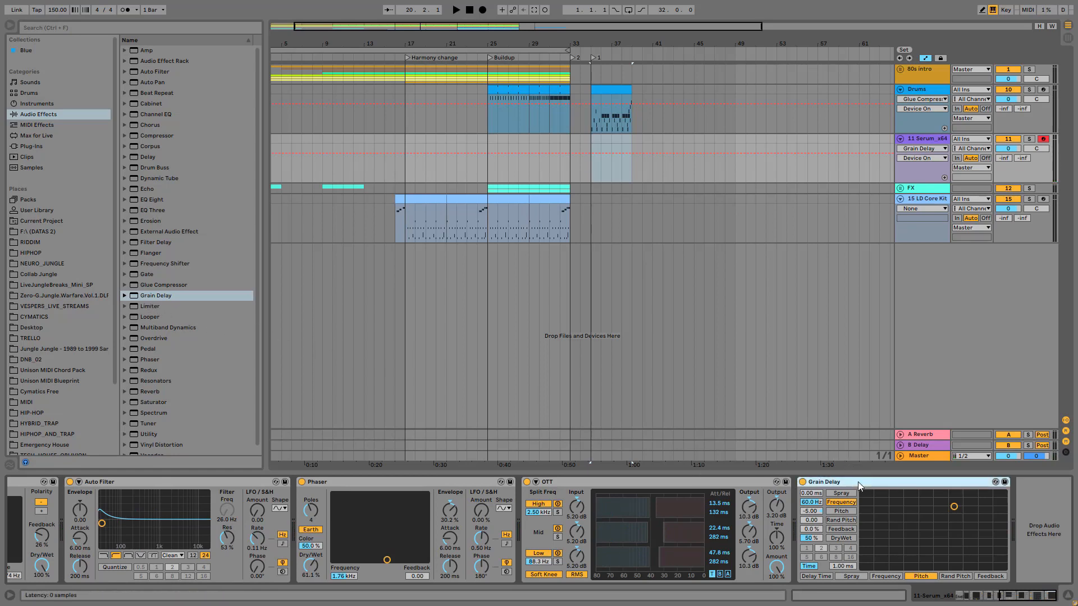
key("ctrl+d")
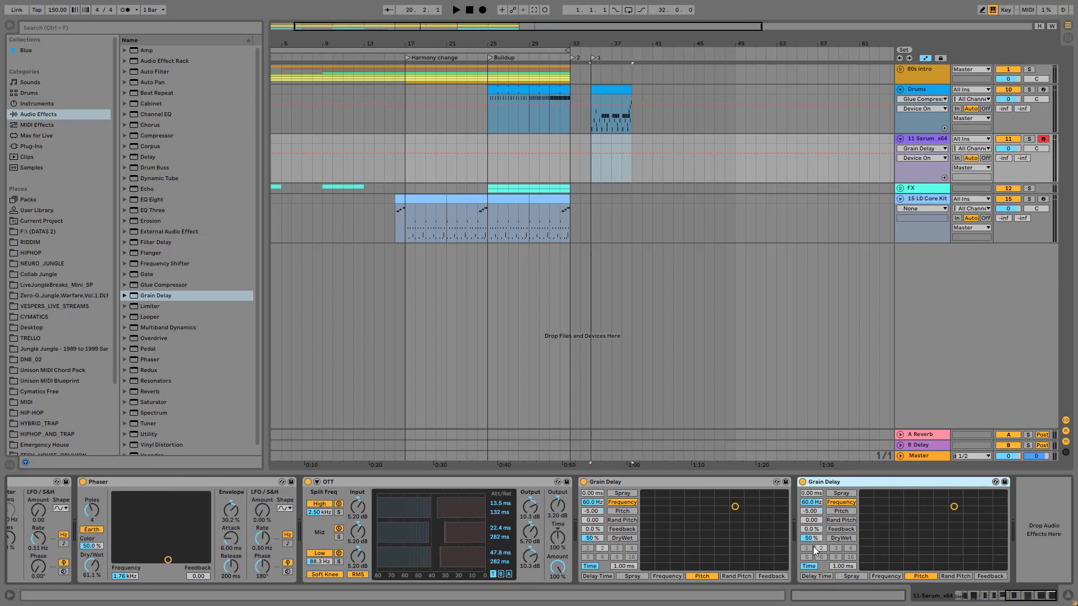
left_click_drag(815, 540, 812, 505)
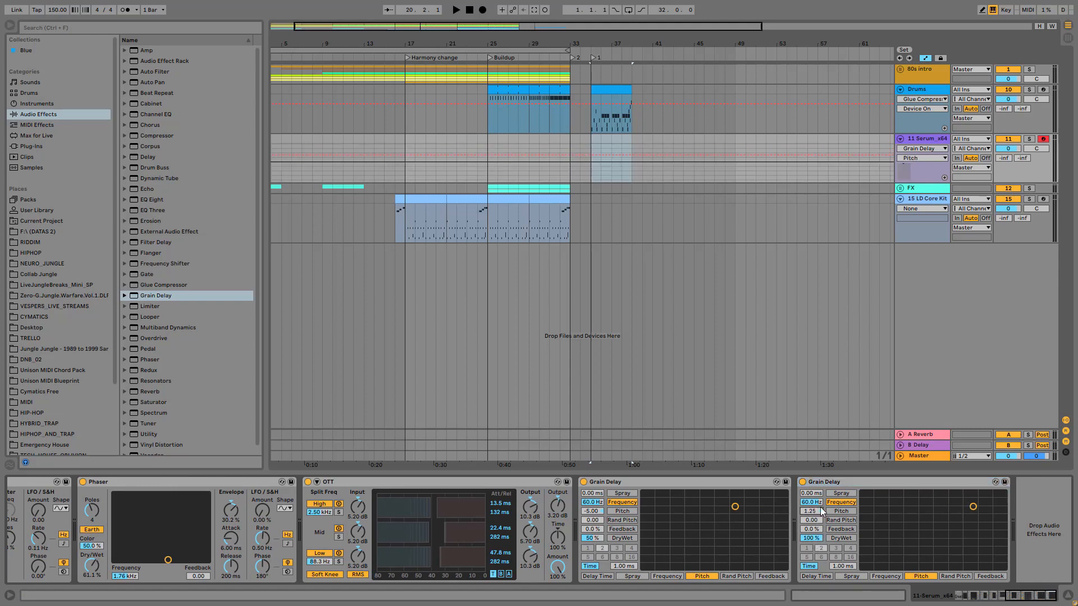
left_click(804, 484)
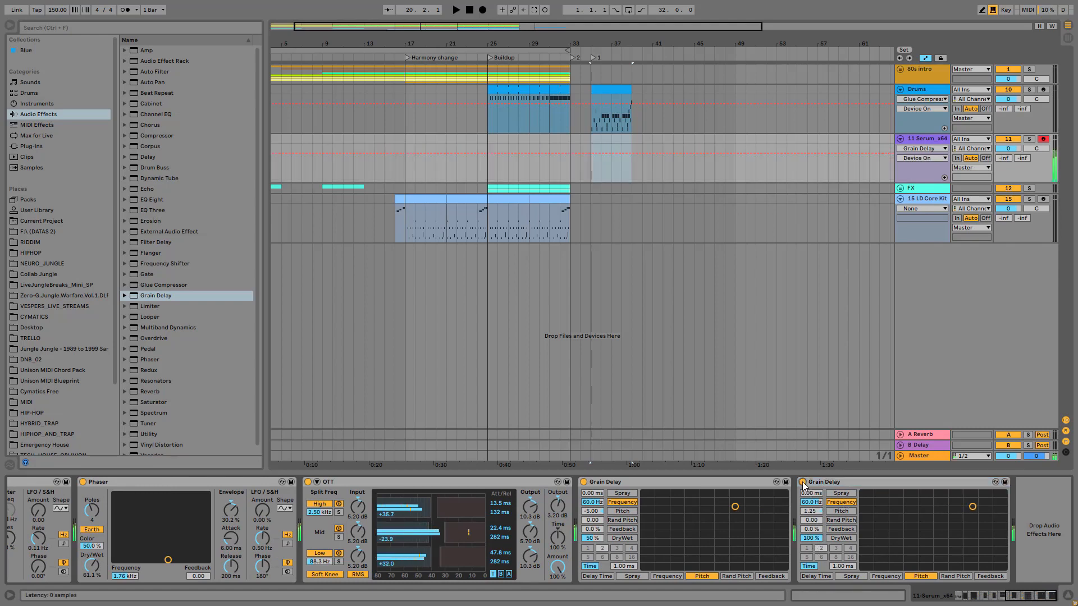
left_click_drag(811, 538, 811, 586)
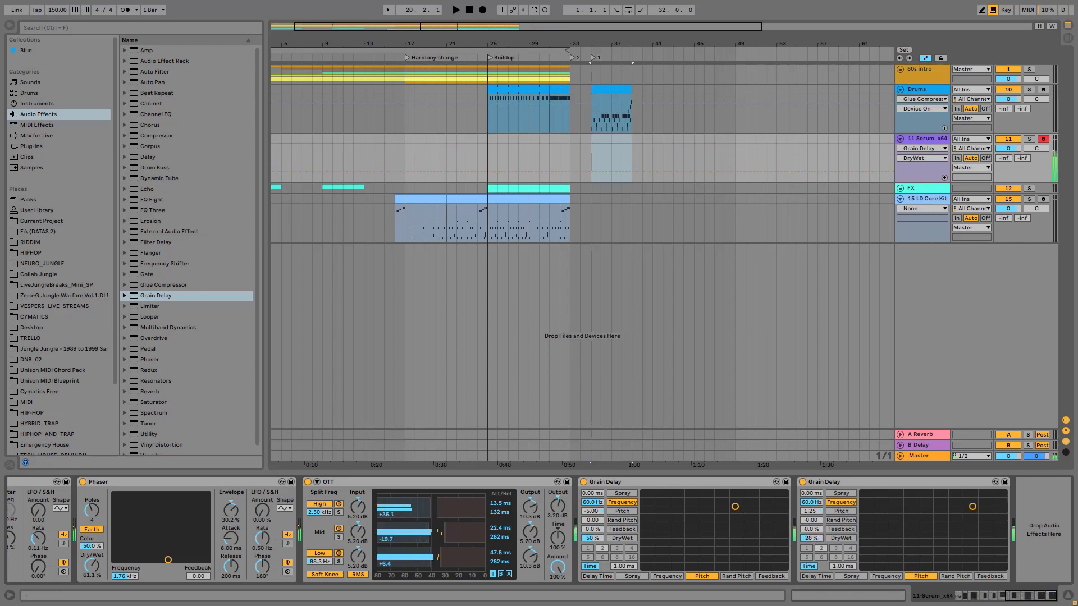
left_click(803, 483)
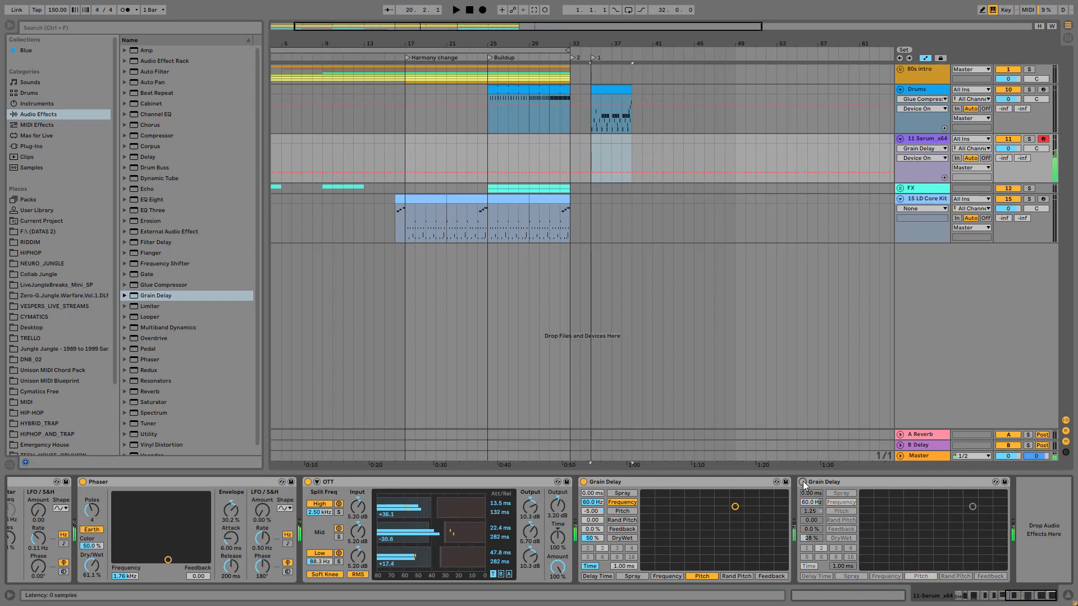
left_click(803, 483)
left_click(803, 482)
left_click(803, 483)
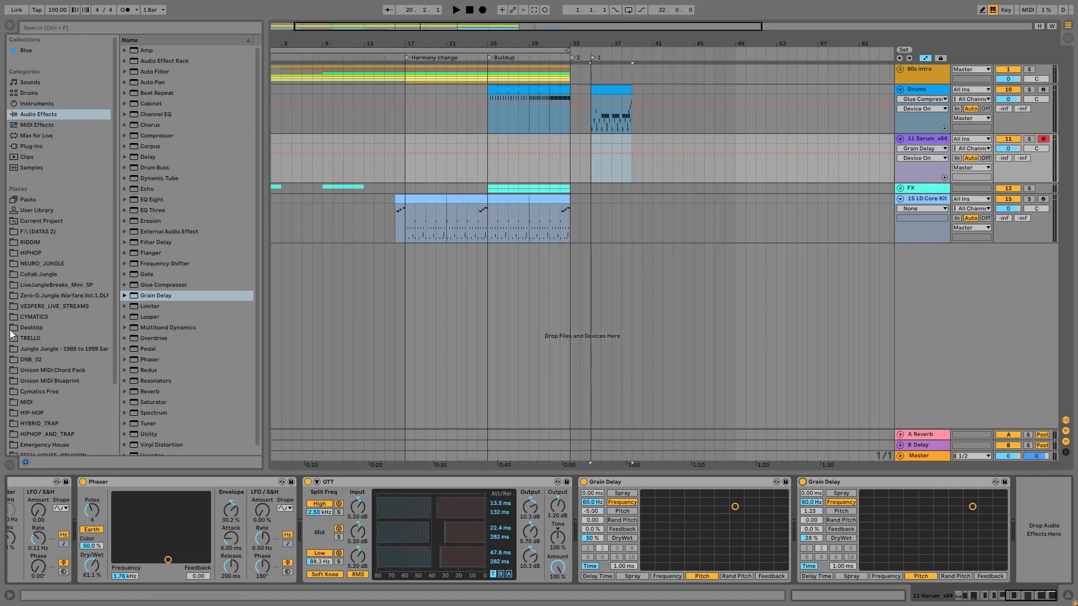
- Add the OTT preset of Multiband Dynamics after the second Grain Delay and set its master output to 3.60 dB
scroll(147, 330, "down", 1)
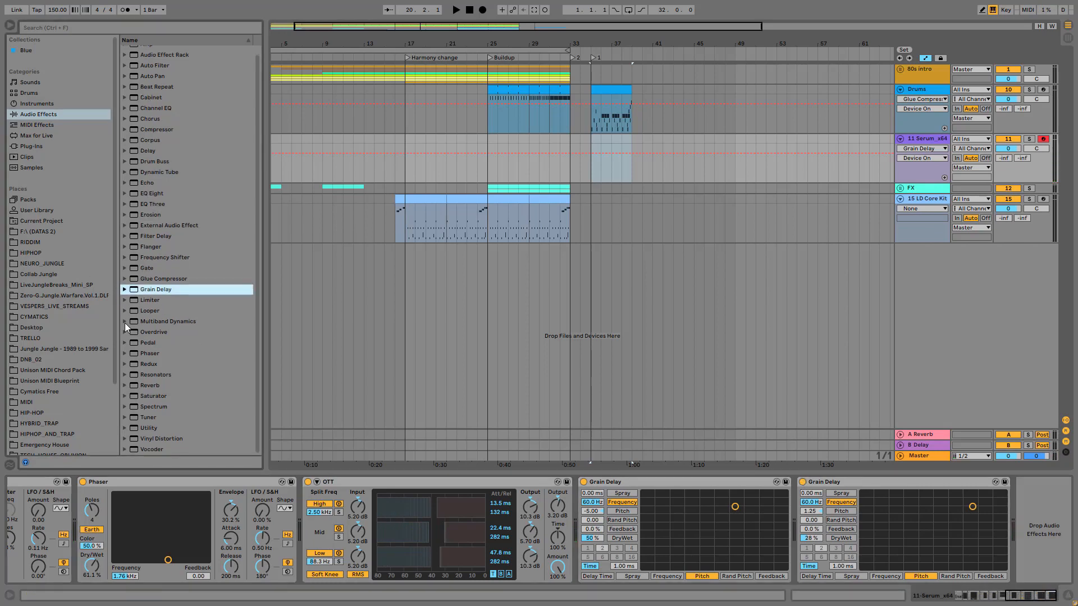
left_click(125, 321)
scroll(185, 396, "down", 5)
left_click_drag(157, 346, 1033, 542)
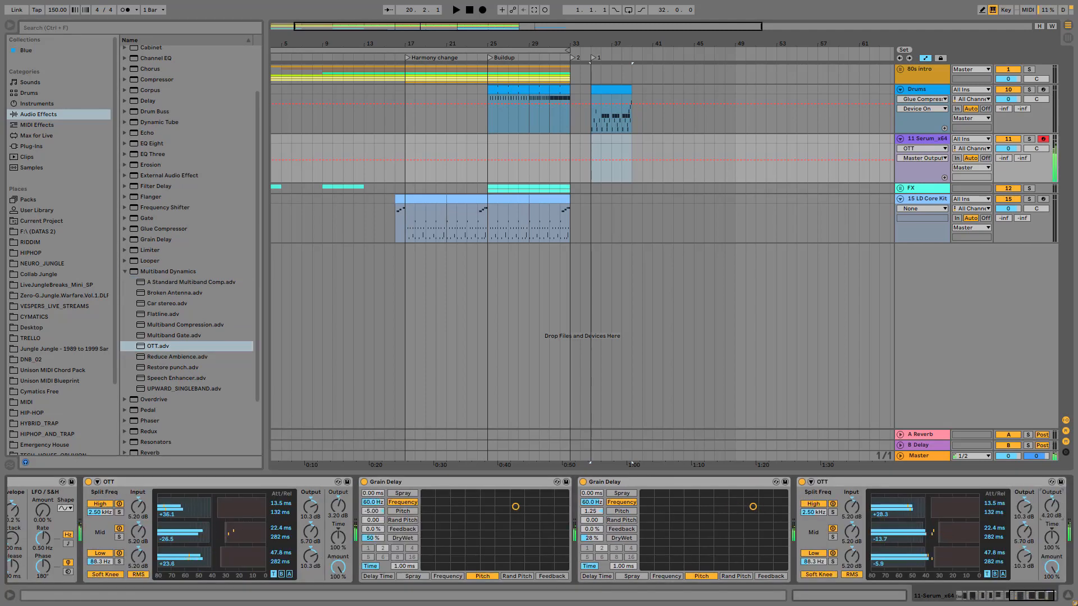
left_click_drag(1052, 507, 1052, 509)
left_click_drag(1021, 596, 1031, 596)
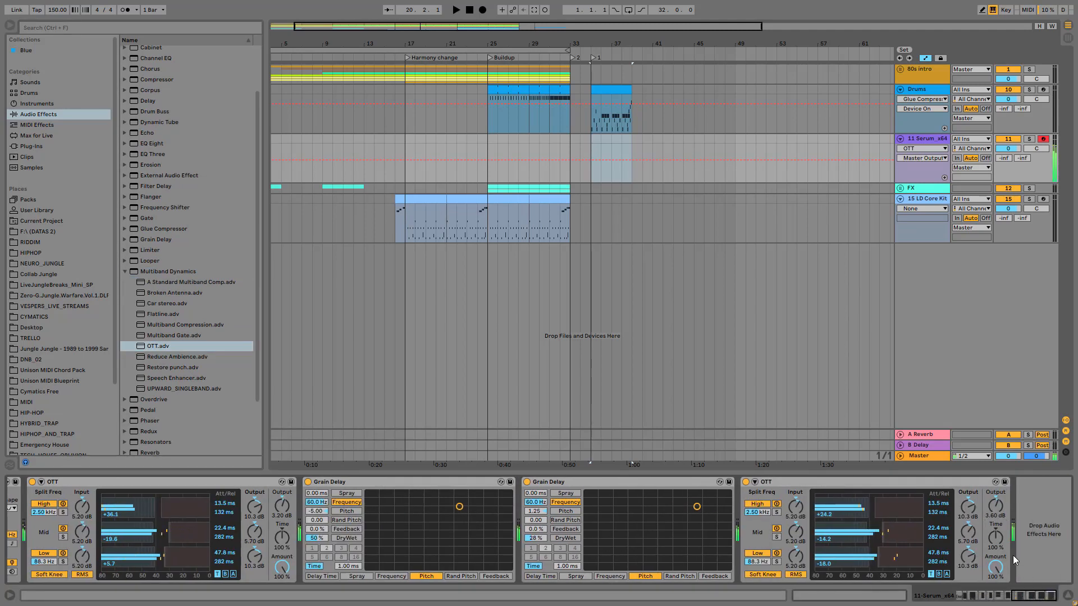
- Try different time scaling amounts on the last OTT and settle on 224%
left_click_drag(996, 537, 996, 486)
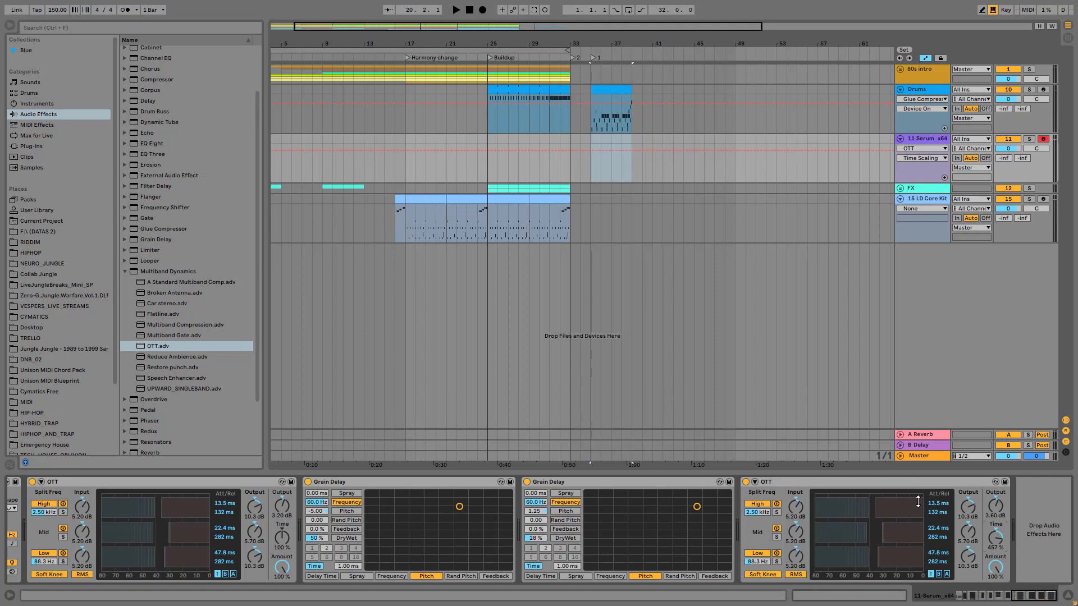
left_click_drag(995, 537, 996, 582)
left_click_drag(996, 538, 995, 581)
left_click_drag(995, 537, 995, 527)
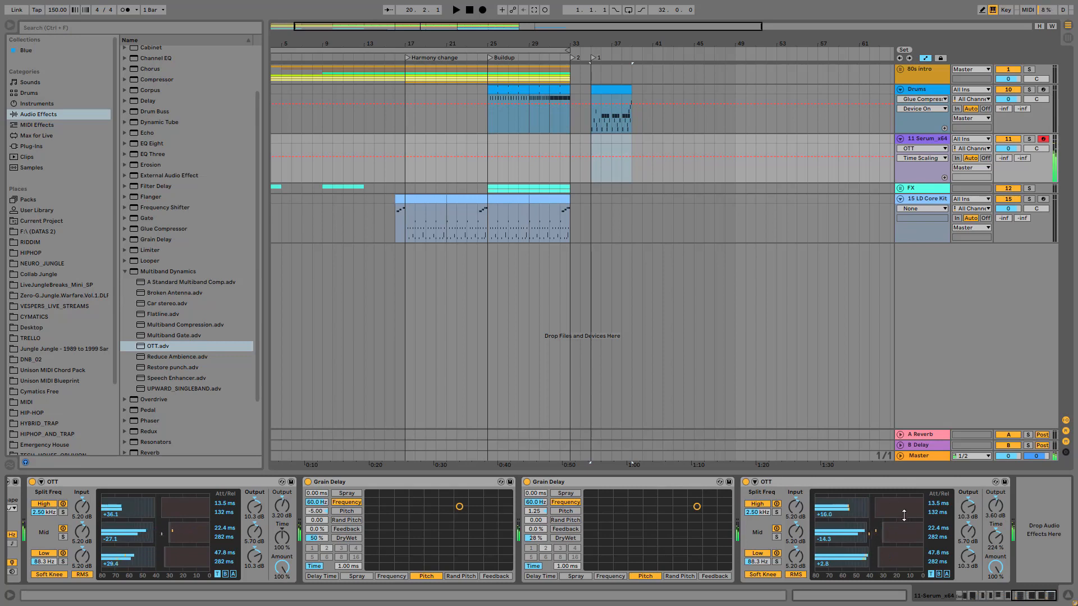
- Duplicate the last OTT at the end of the chain
left_click(868, 484)
key("ctrl+d")
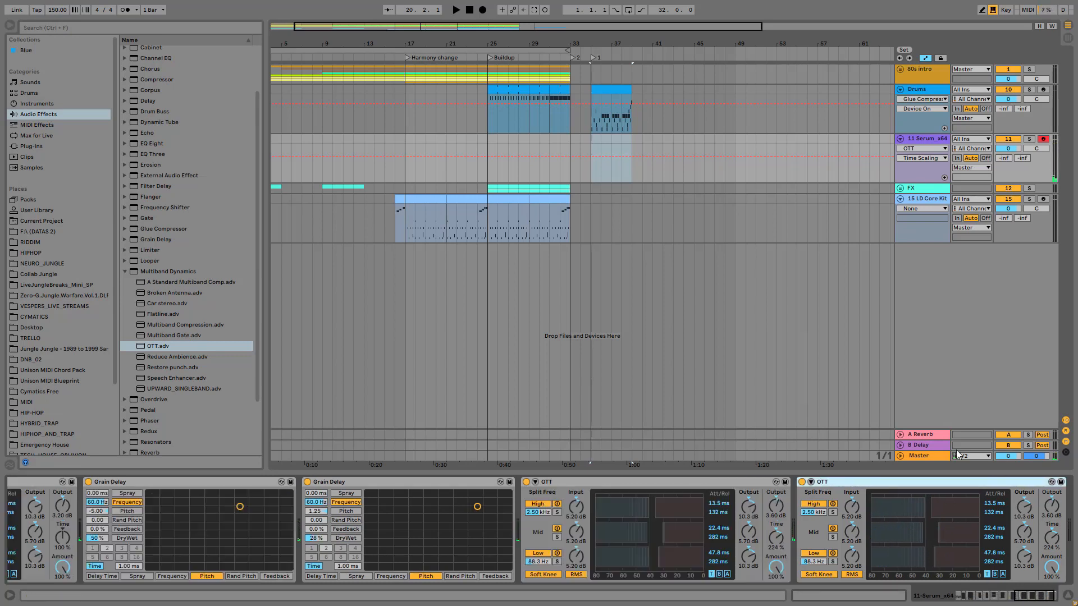
left_click(1036, 600)
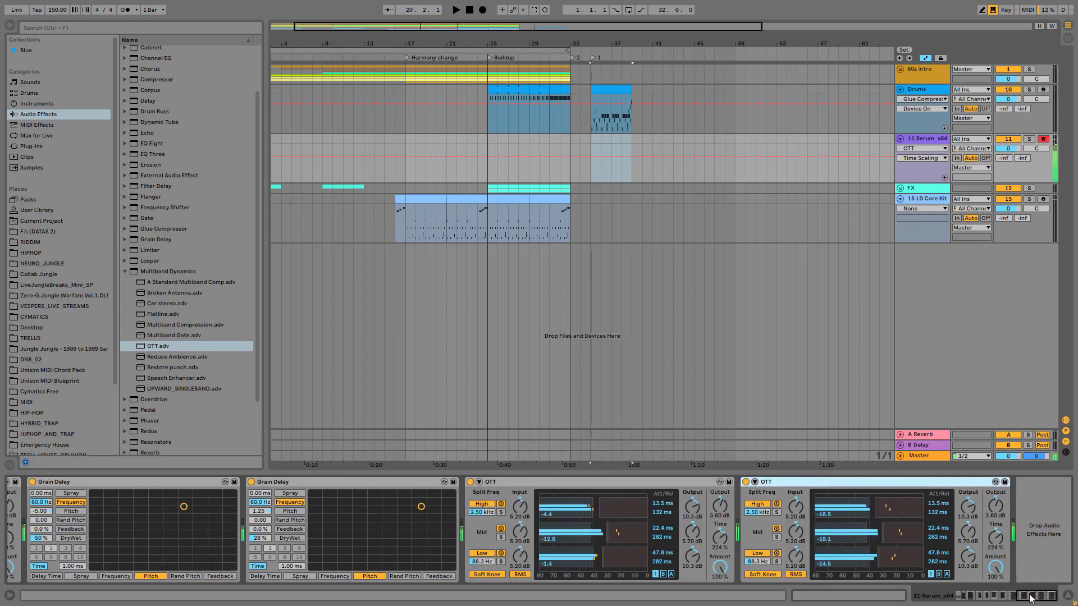
- Set the last OTT's mid-band output to 7.10 dB and add an EQ Eight at the end of the chain
left_click_drag(968, 531, 968, 524)
left_click_drag(159, 145, 710, 445)
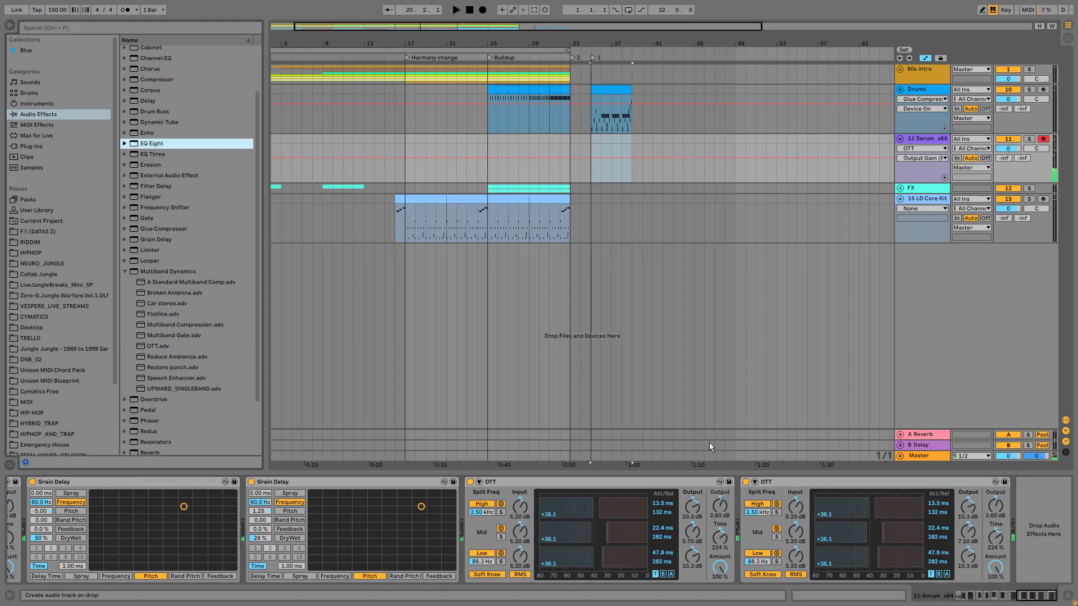
left_click_drag(1023, 509, 1023, 509)
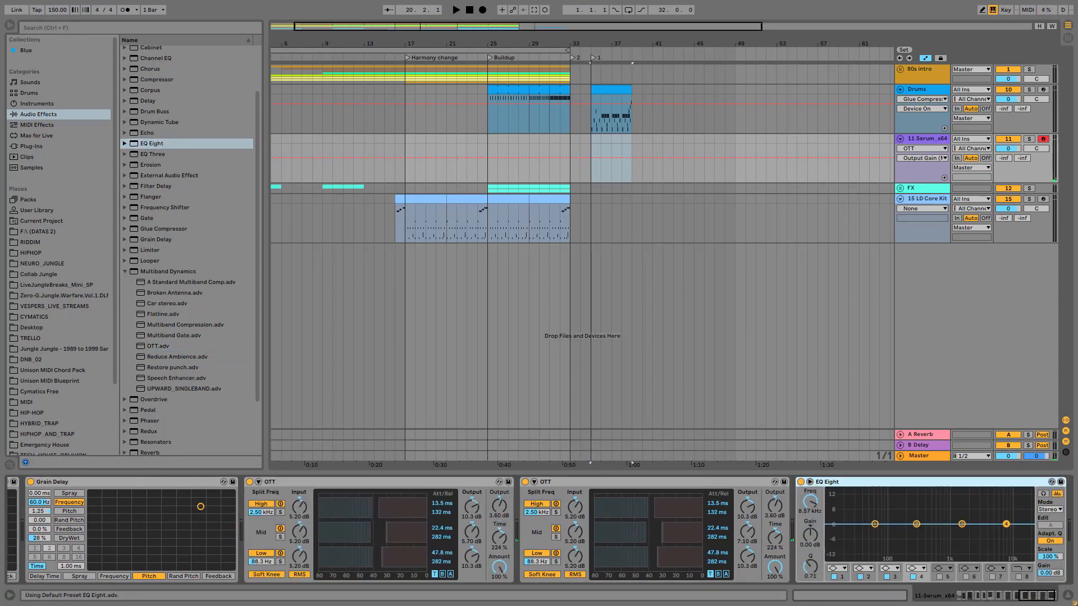
left_click(1040, 597)
- Switch the EQ Eight's first band to a low cut around 111 Hz and dip the second band slightly at about 287 Hz
left_click(780, 567)
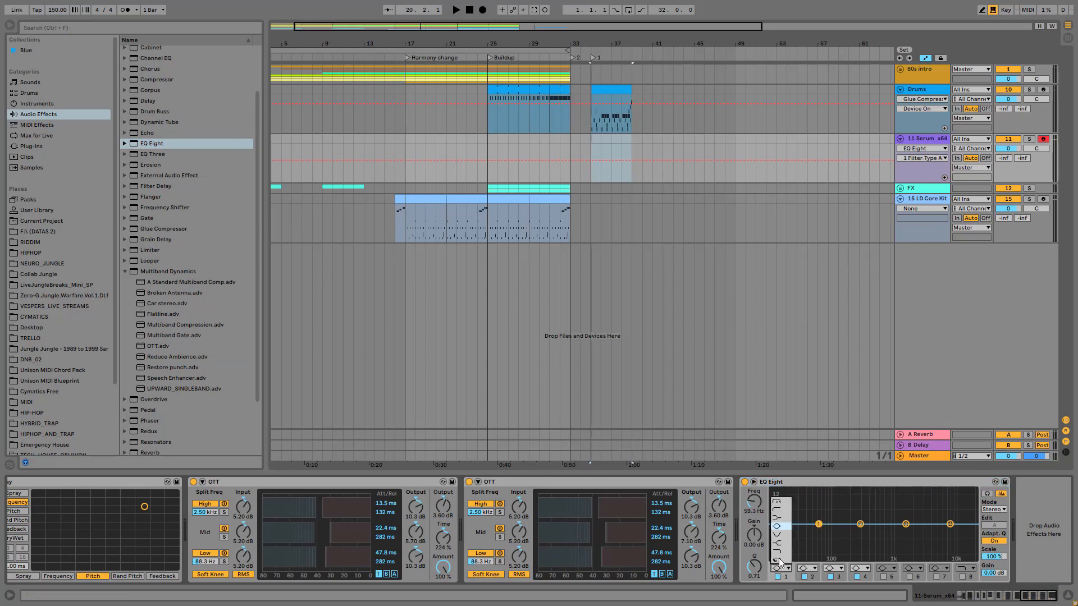
left_click(780, 503)
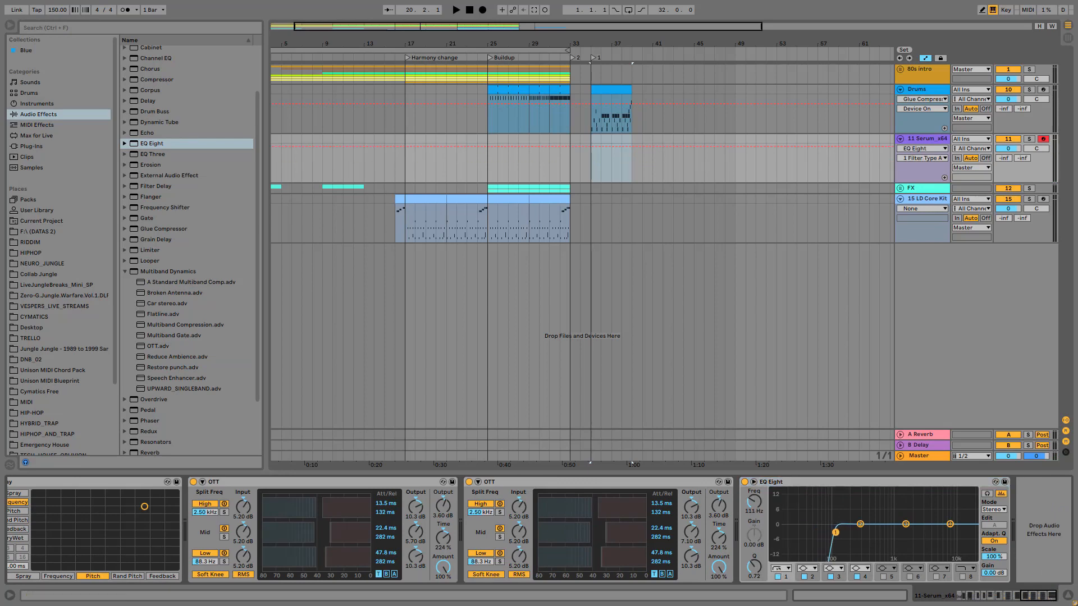
left_click_drag(836, 532, 862, 528)
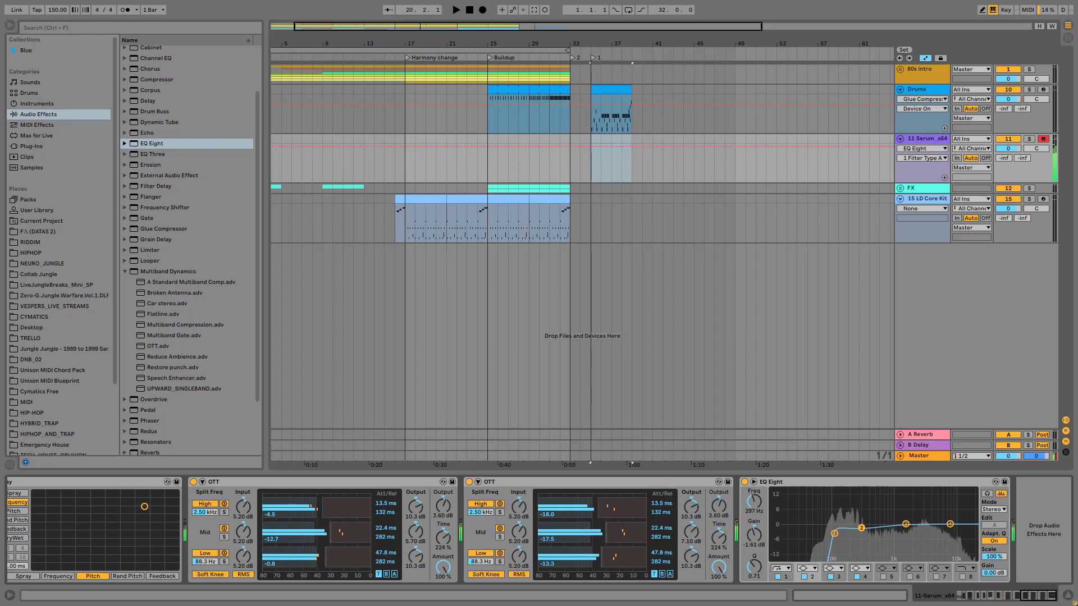
- Set the second EQ band's Q to 2.03 and try cuts and boosts on it, ending at 235 Hz with a 3.60 dB boost
left_click_drag(754, 566, 755, 551)
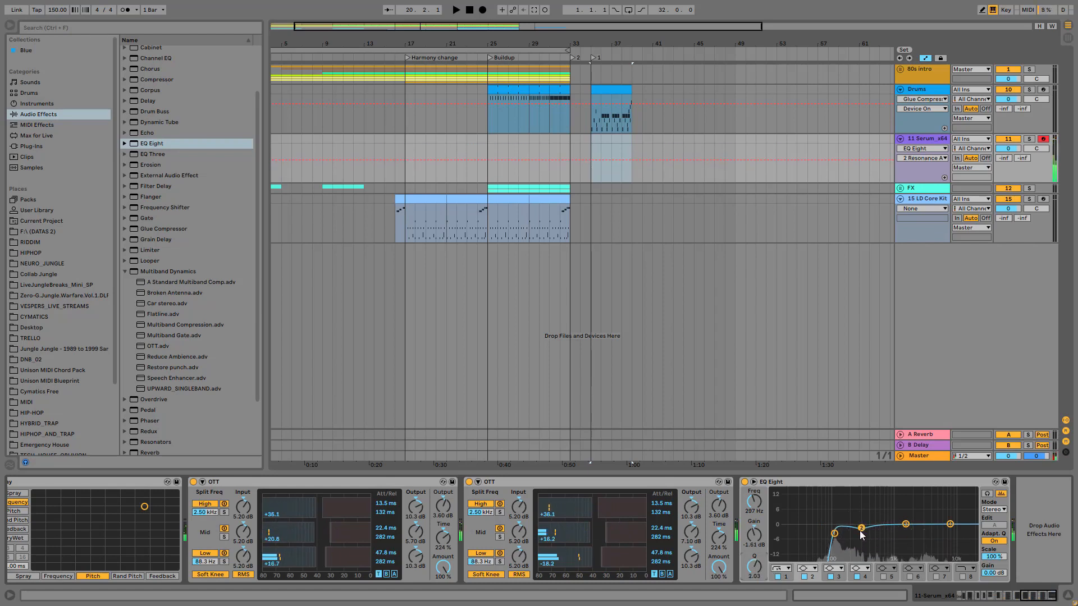
left_click_drag(861, 531, 858, 535)
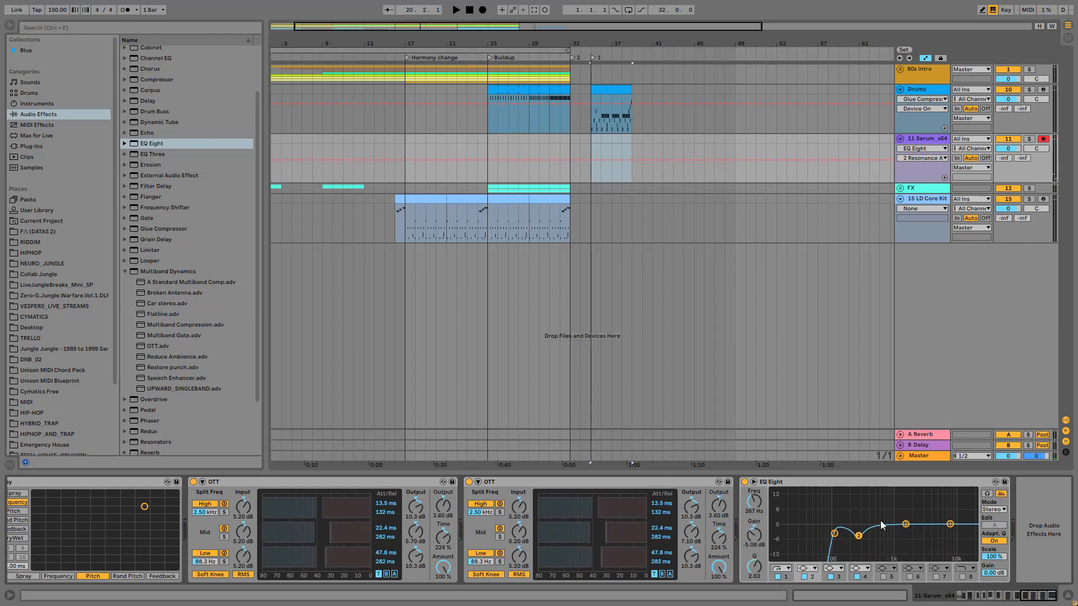
mouse_move(859, 537)
left_mouse_down()
mouse_move(858, 505)
mouse_move(859, 536)
left_mouse_up()
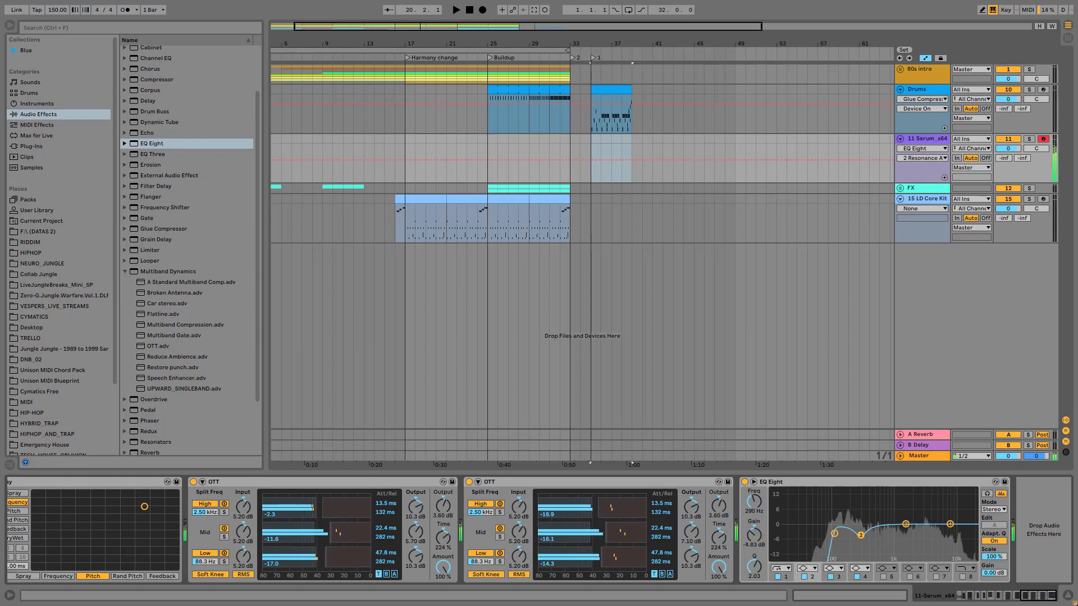
left_click_drag(857, 538, 855, 516)
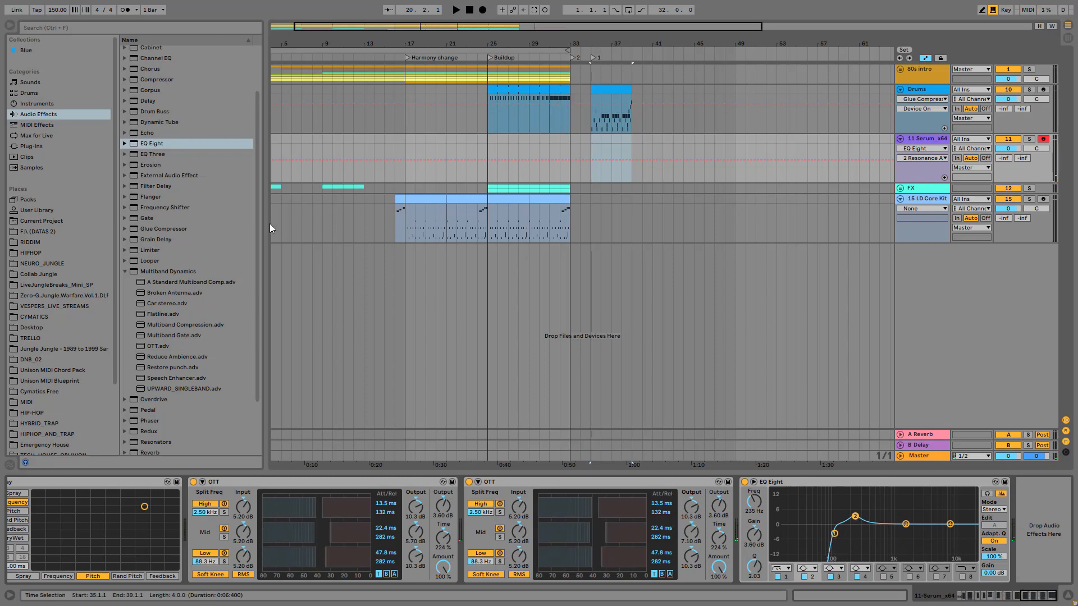
- Add a second Max for Live Envelope before Serum, map it to the EQ Eight's second-band gain and play a note
left_click(36, 135)
left_click_drag(177, 132, 176, 523)
mouse_move(37, 539)
left_mouse_down()
mouse_move(10, 544)
mouse_move(177, 528)
left_mouse_up()
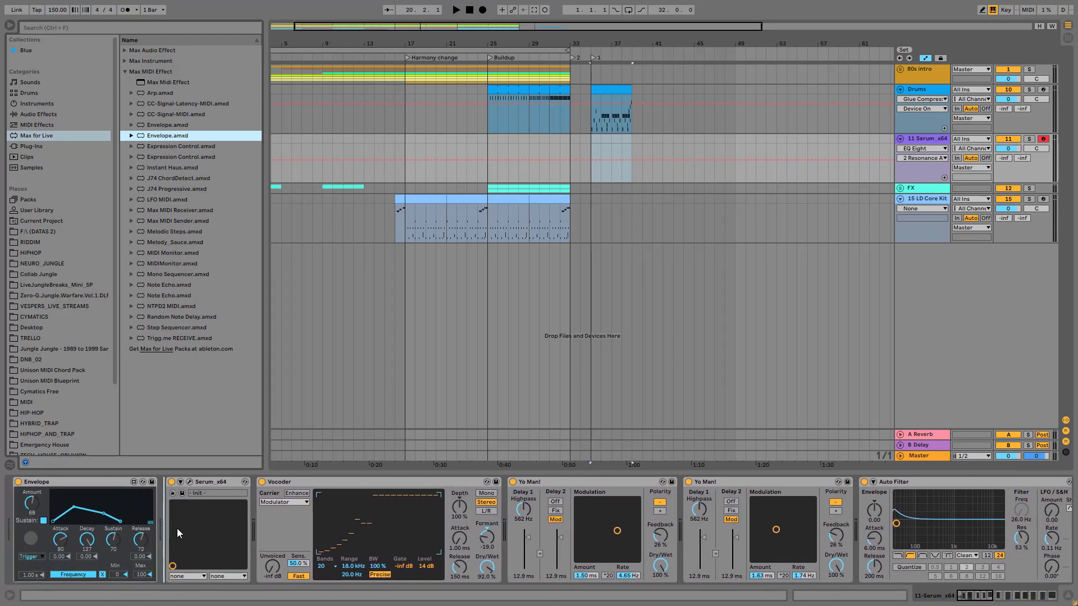
left_click(976, 597)
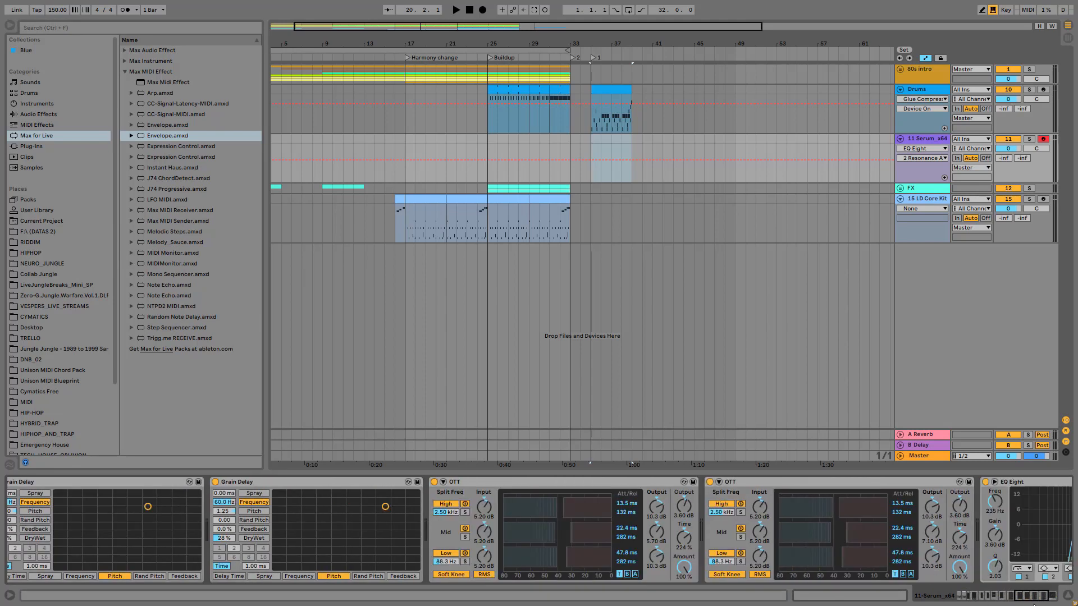
left_click_drag(757, 538, 757, 596)
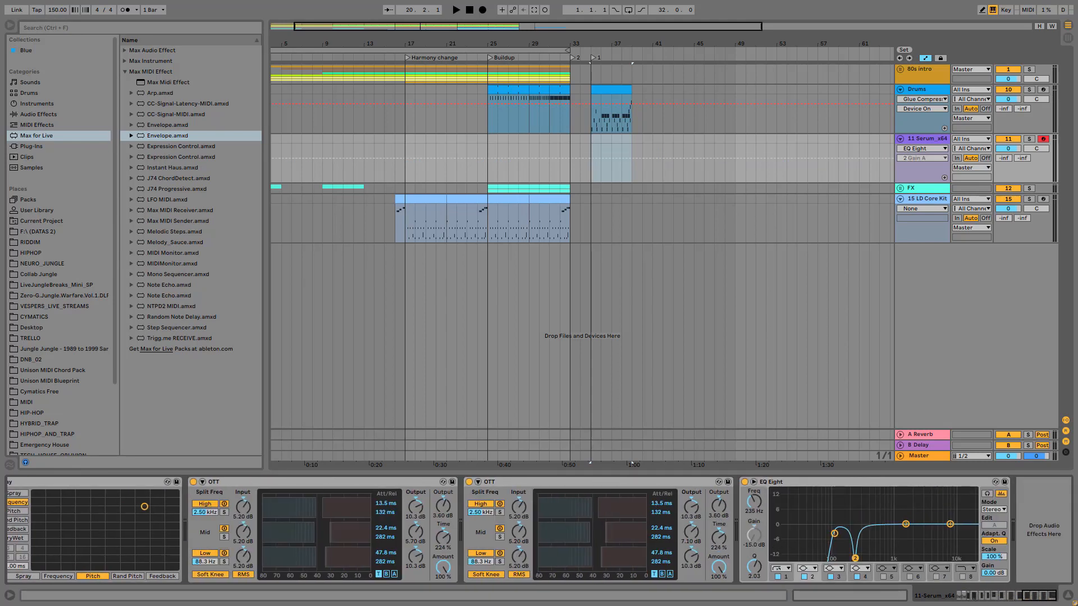
key("a")
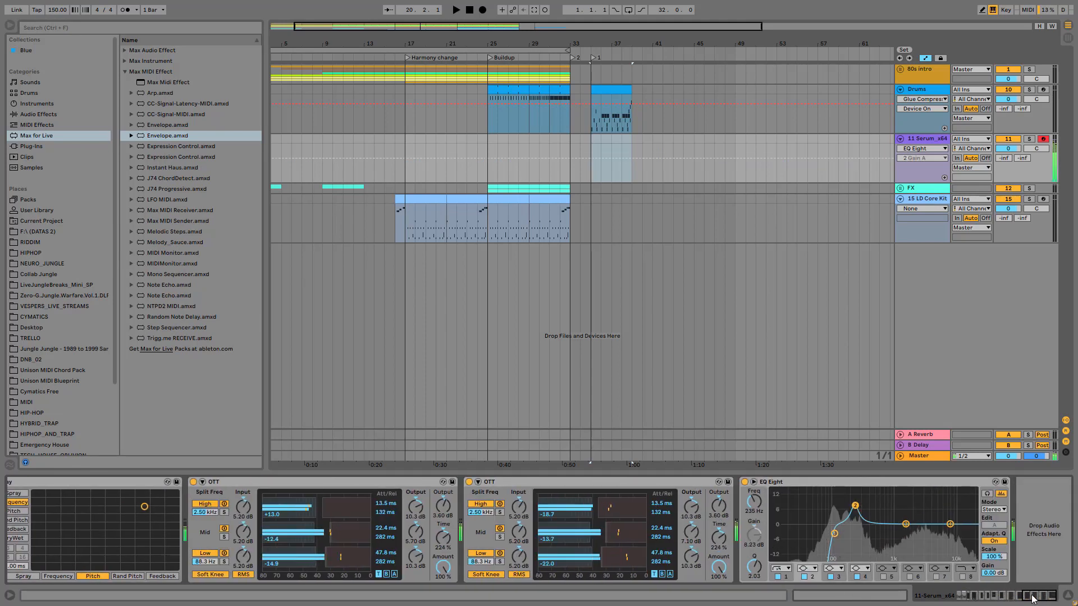
- Fold all the effects between Serum and the EQ Eight, from the Vocoder through the last OTT
left_click(973, 596)
double_click(530, 483)
double_click(530, 483)
double_click(530, 484)
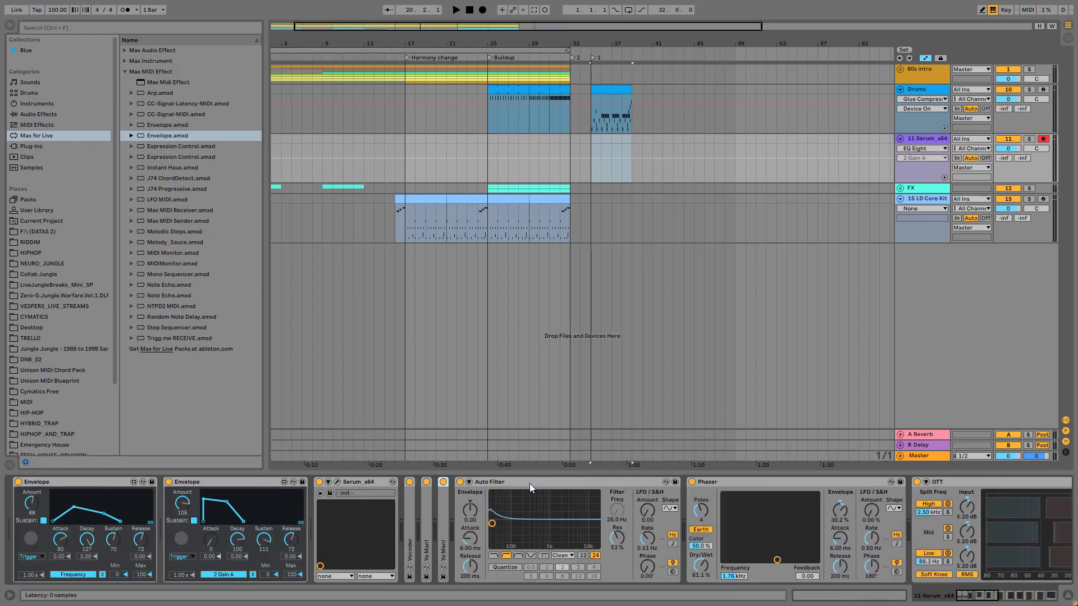
double_click(530, 484)
double_click(531, 483)
double_click(533, 484)
double_click(535, 484)
double_click(535, 483)
double_click(552, 484)
double_click(568, 484)
- Switch off the second Envelope's sustain option and set its amount to 127, attack to 108 and sustain level to 0
key("a")
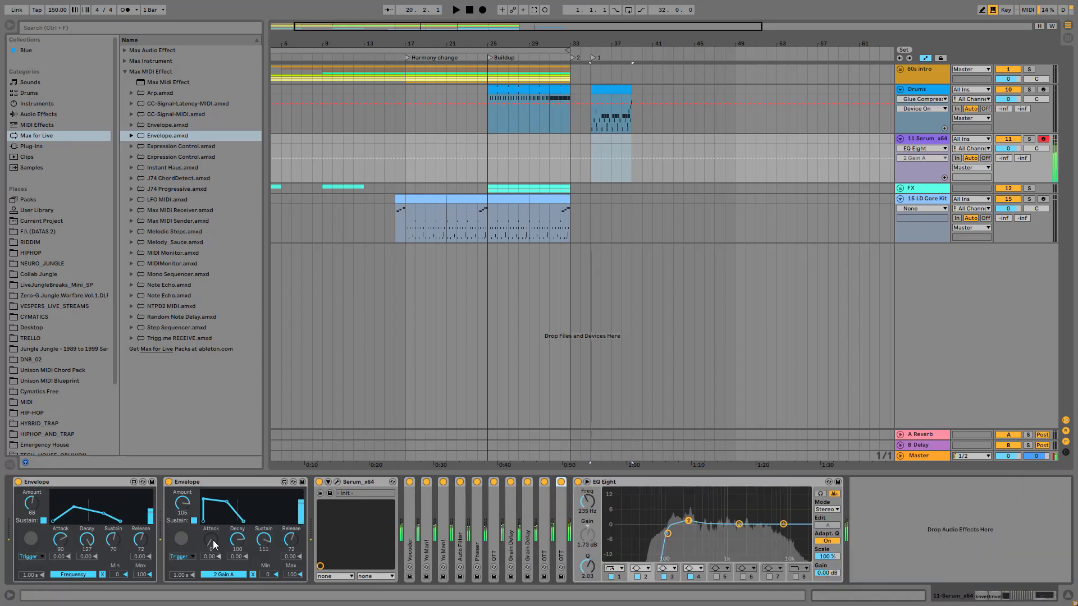
left_click_drag(212, 540, 213, 472)
left_click_drag(214, 539, 214, 601)
key("a")
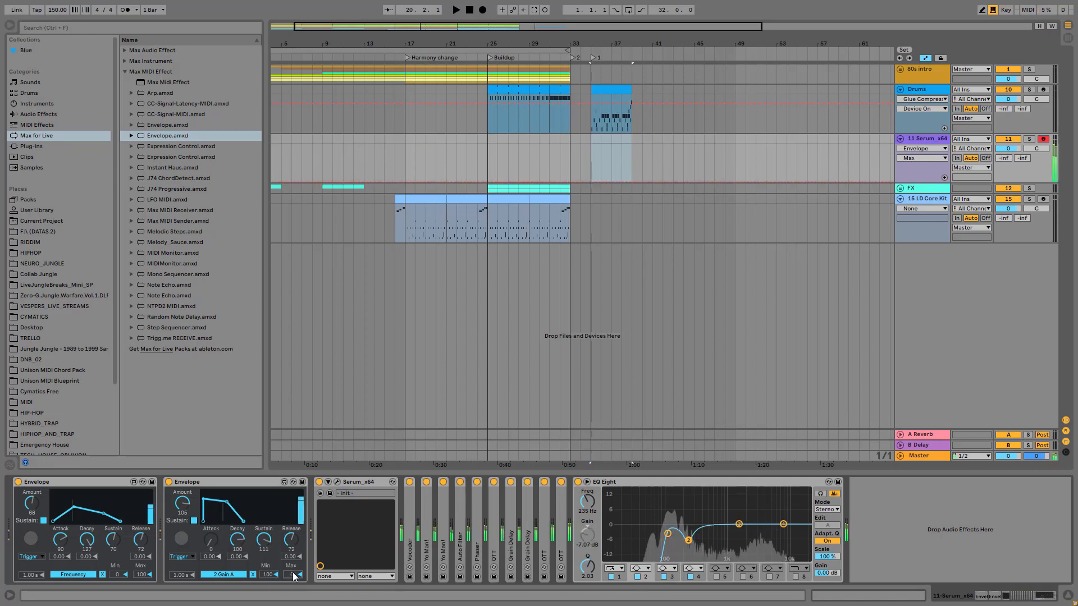
left_click(194, 520)
left_click_drag(212, 544, 212, 489)
left_click_drag(264, 540, 264, 590)
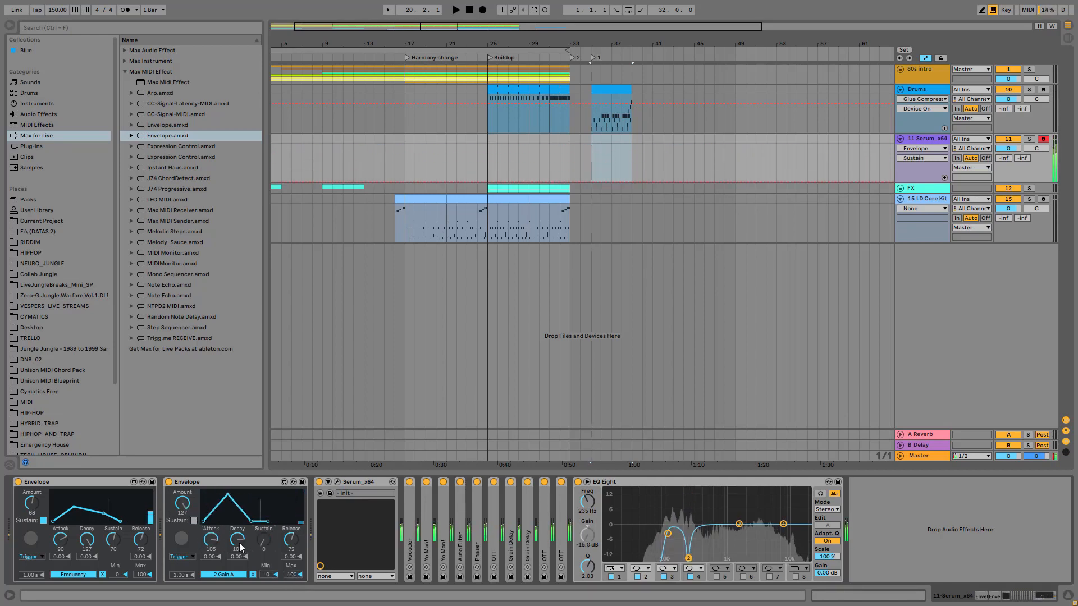
- Compare the EQ Eight bypassed, then set the second Envelope's attack and sustain to 127, attack slope to 0.91, release to 98 and amount to 68
left_click(578, 483)
left_click(578, 483)
left_click_drag(213, 542, 216, 508)
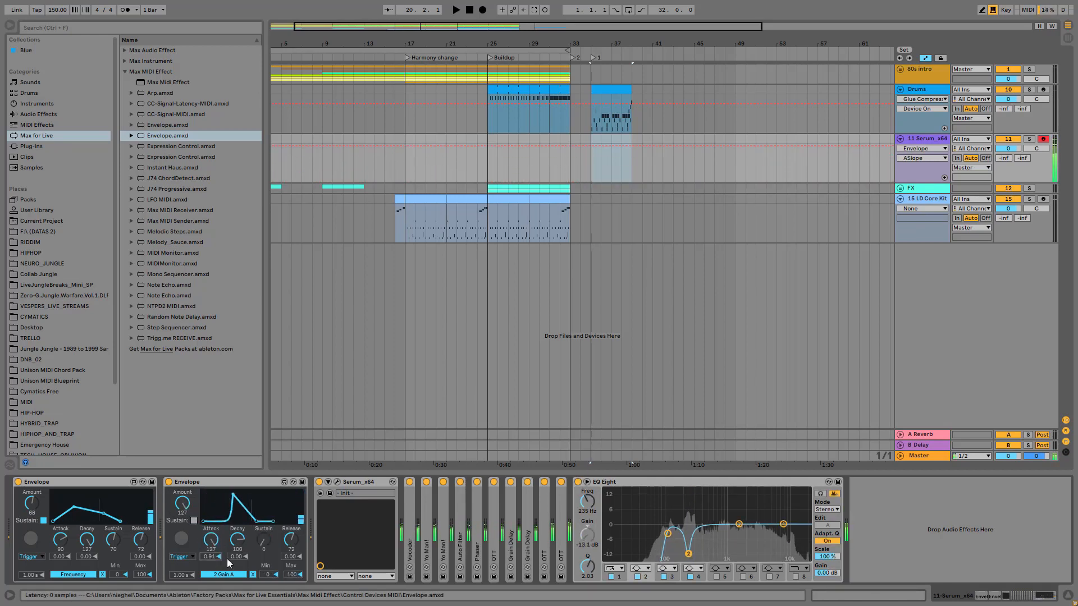
left_click_drag(264, 540, 264, 477)
left_click_drag(291, 540, 291, 494)
mouse_move(182, 503)
left_mouse_down()
mouse_move(181, 524)
mouse_move(183, 507)
left_mouse_up()
- Adjust the EQ Eight's second band to 240 Hz with a Q of 2.70 and compare the EQ bypassed and active
left_click(683, 512)
left_click(577, 483)
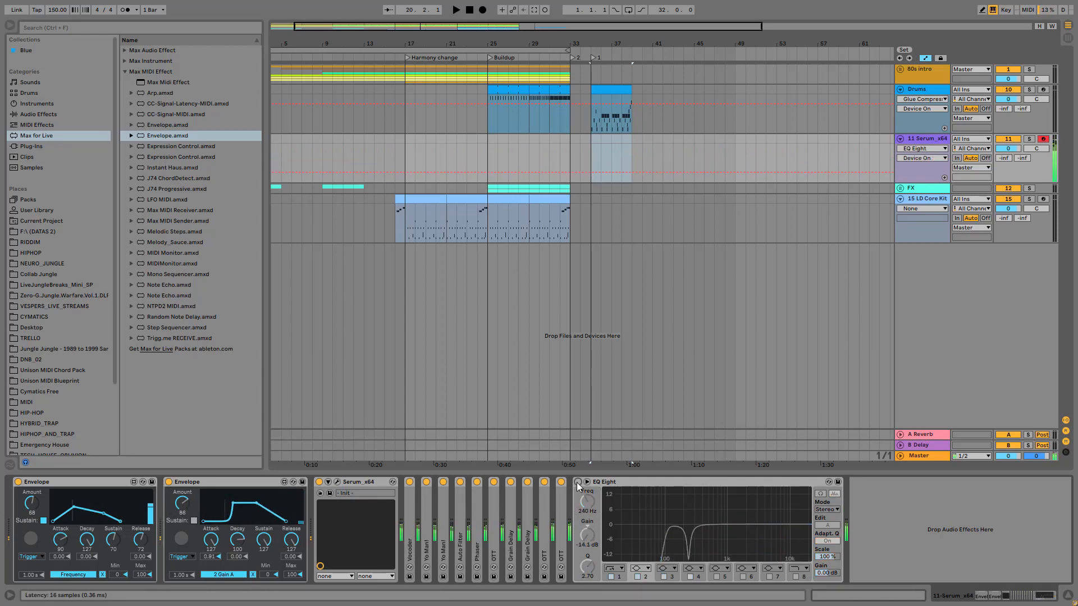
left_click(577, 483)
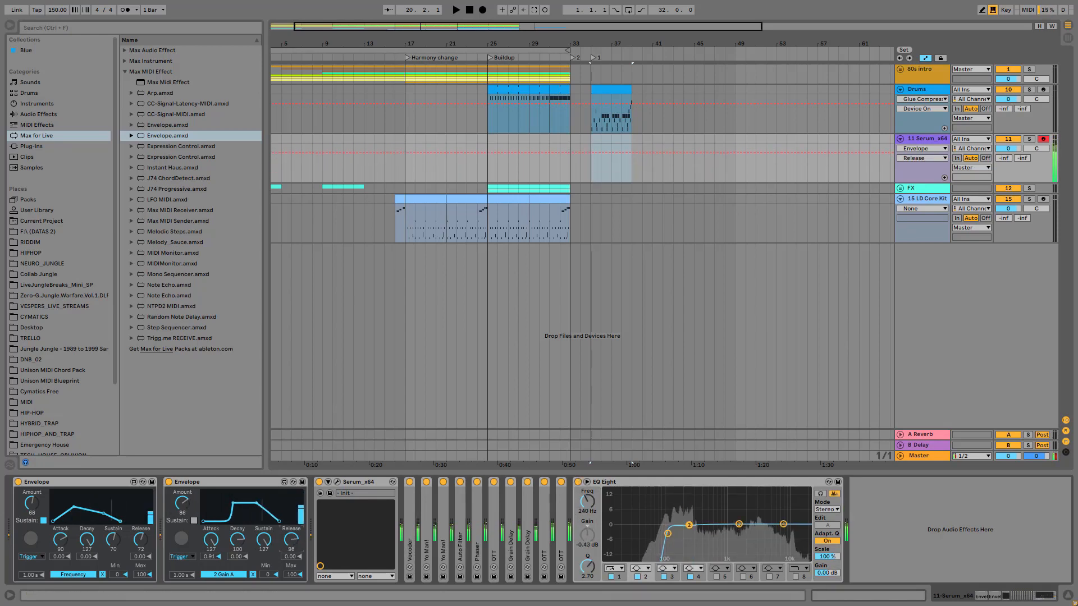
- Lower the second Envelope's release to about 75 and its sustain to 109
left_click(292, 543)
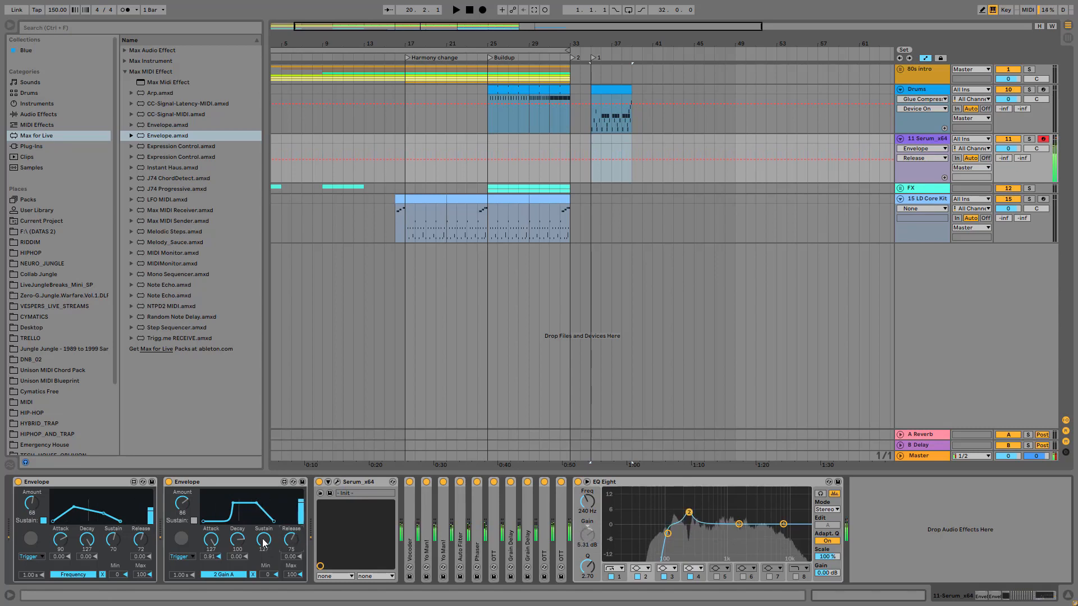
left_click_drag(264, 541, 265, 553)
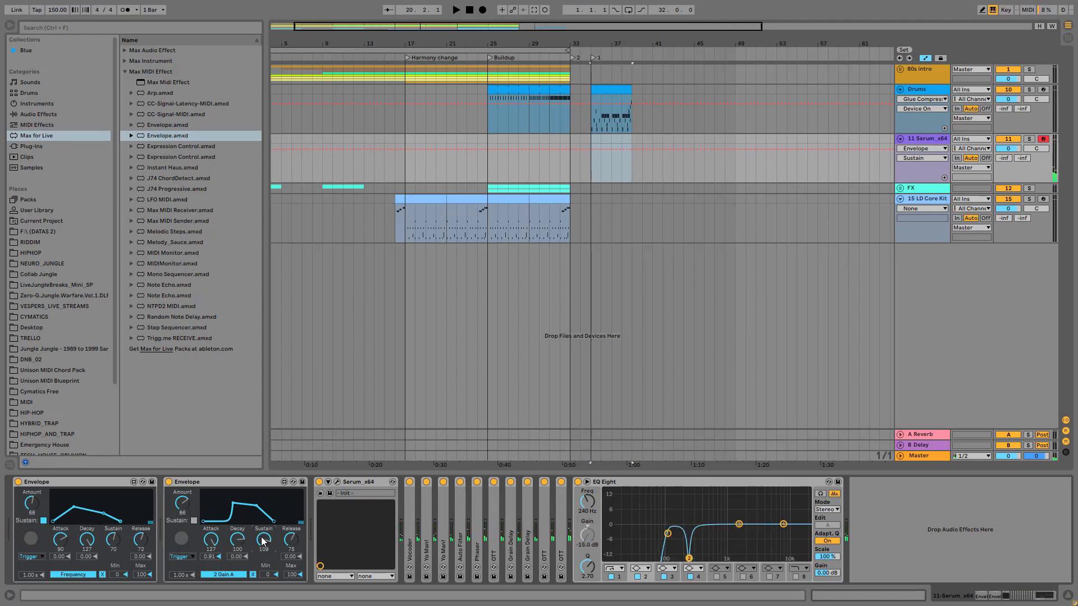
- Boost the EQ Eight's fourth band by 2.60 dB around 10.9 kHz with a wide Q
left_click_drag(783, 527, 784, 520)
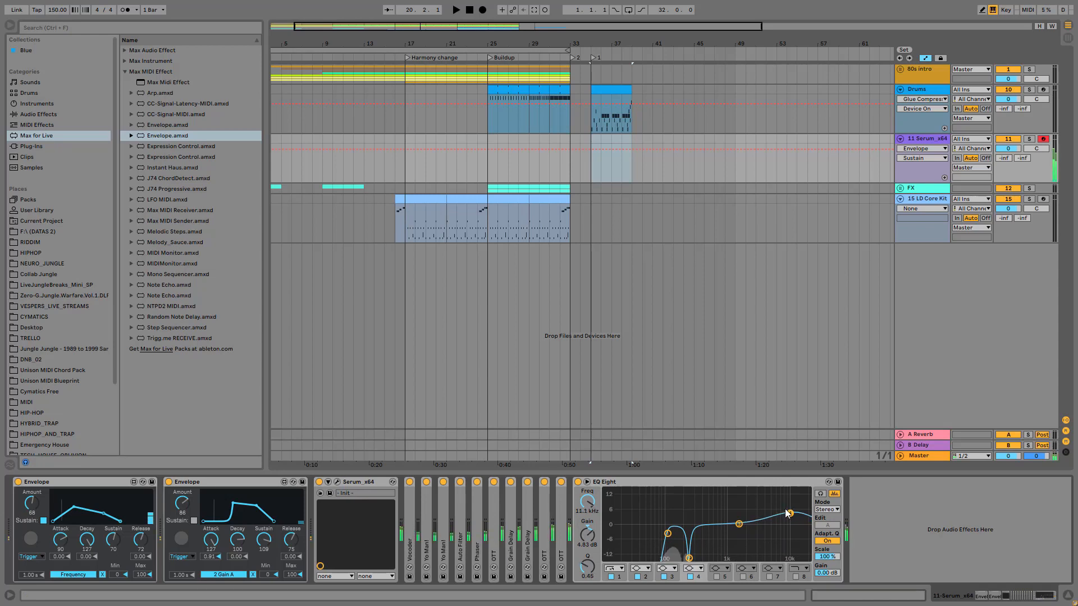
left_click_drag(787, 514, 787, 518)
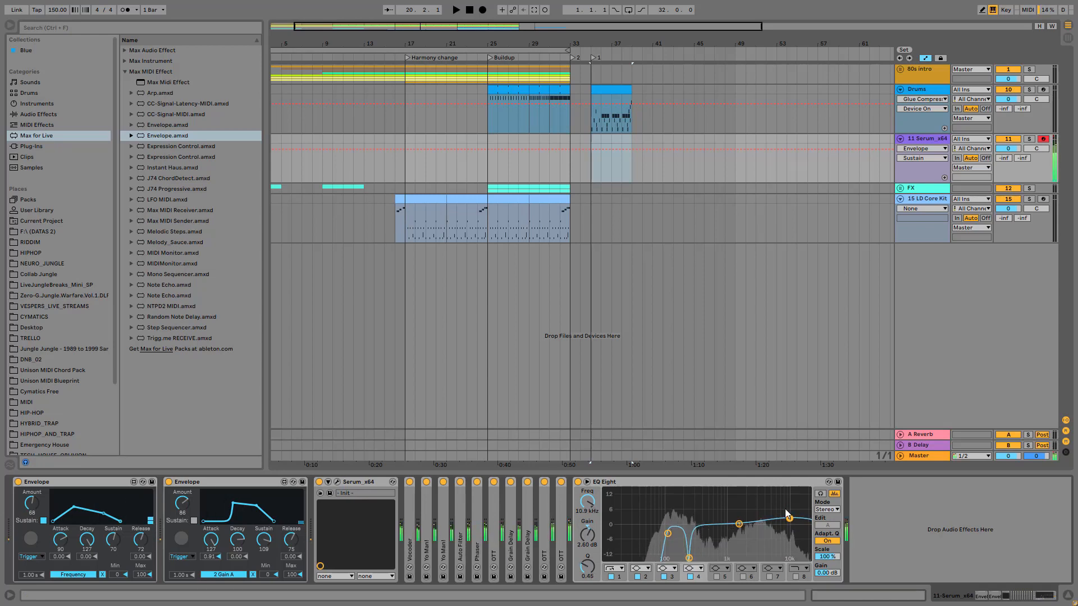
- Add a Saturator after the EQ Eight with Soft Clip enabled and the drive at 3.43 dB
left_click(37, 115)
scroll(197, 281, "down", 3)
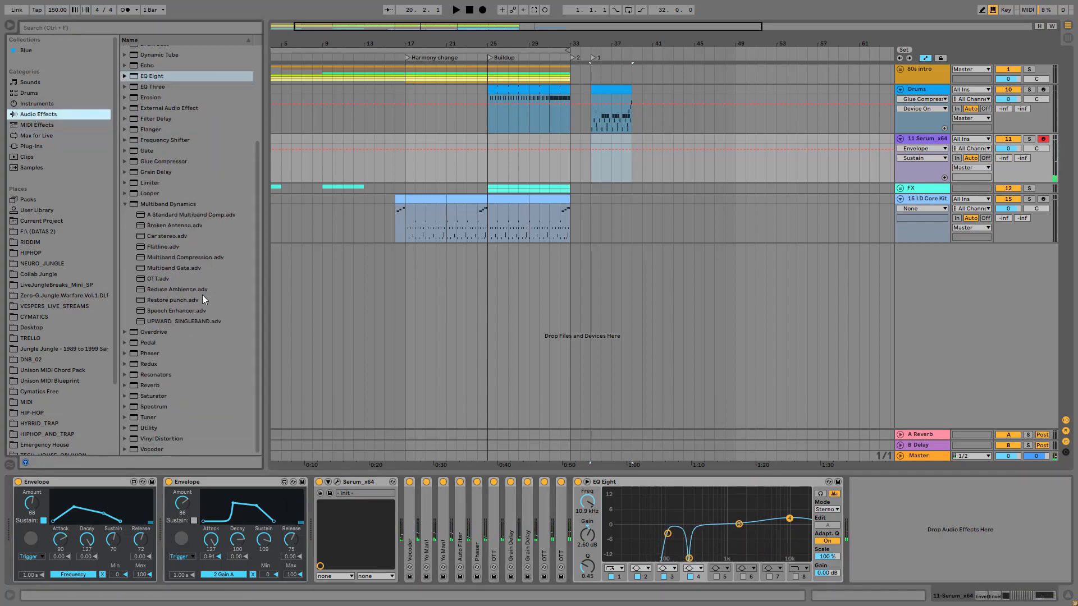
left_click_drag(156, 395, 865, 505)
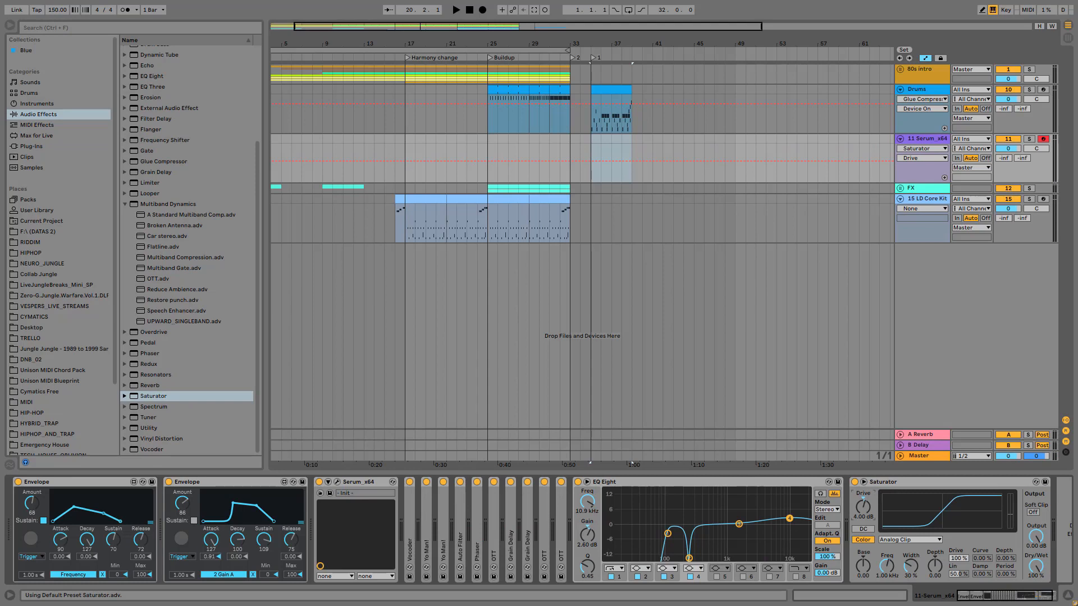
left_click(1033, 512)
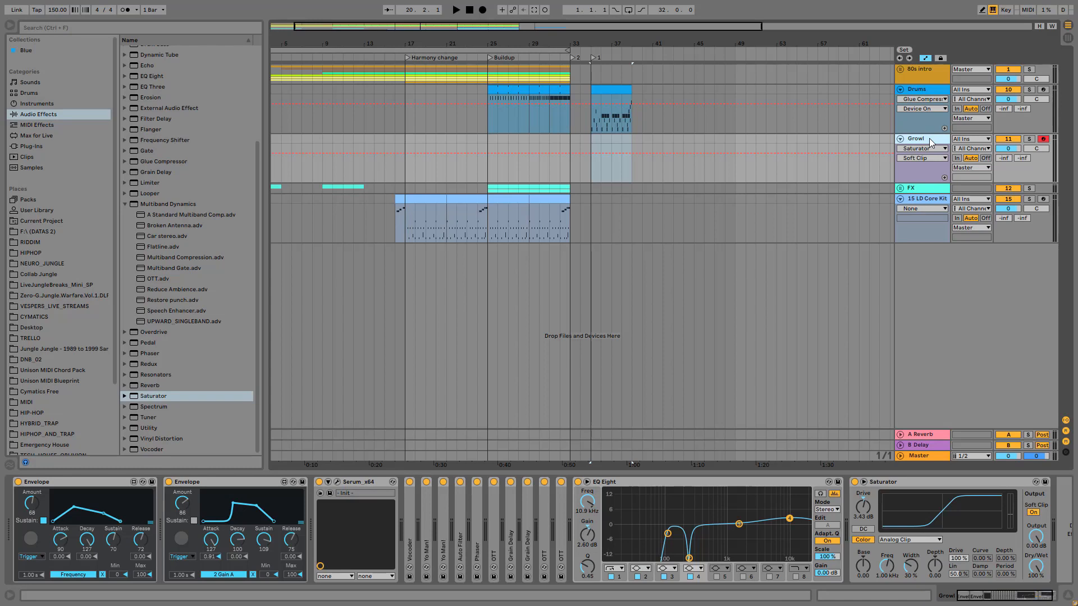
- Group the Growl track and name the group Basses
key("ctrl+g")
type("Ba")
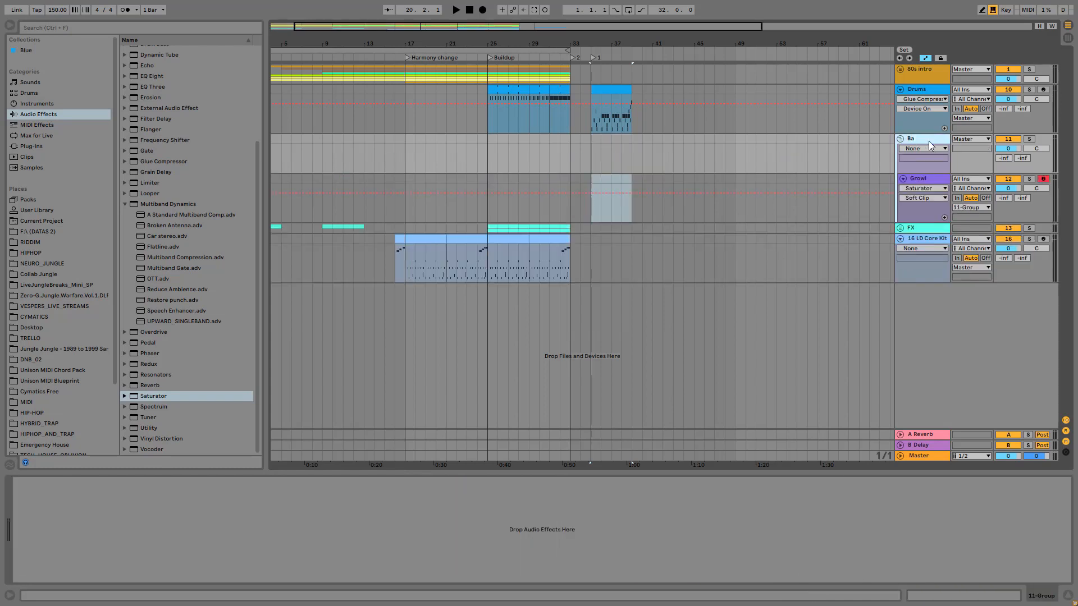
type("sses")
key("Return")
- Insert an audio track below Growl in the Basses group and name it Resampled
left_click(918, 177)
key("ctrl+t")
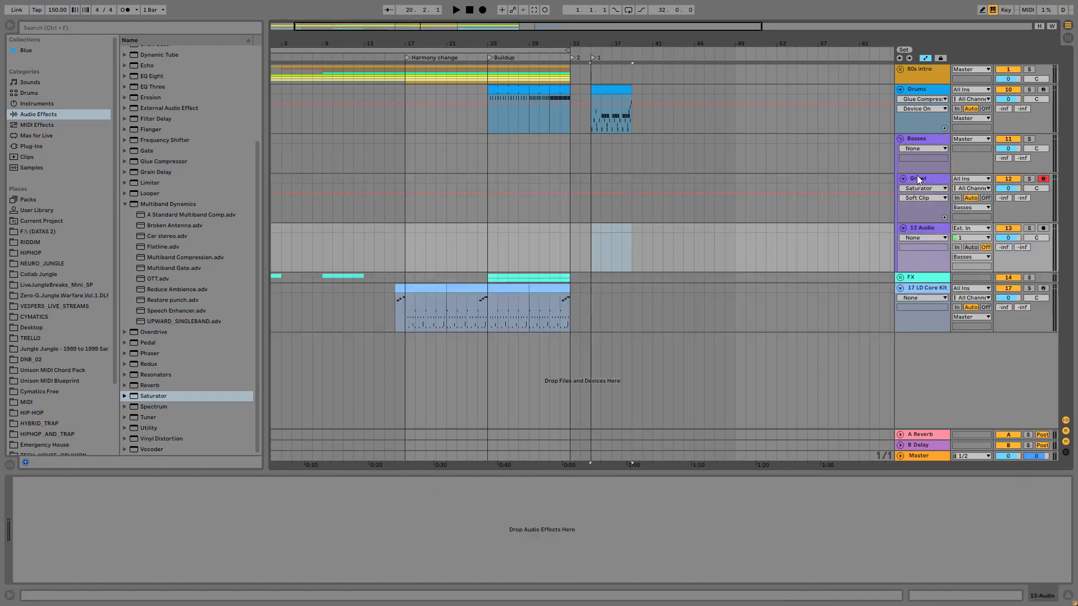
left_click(922, 178)
left_click(931, 234)
key("ctrl+r")
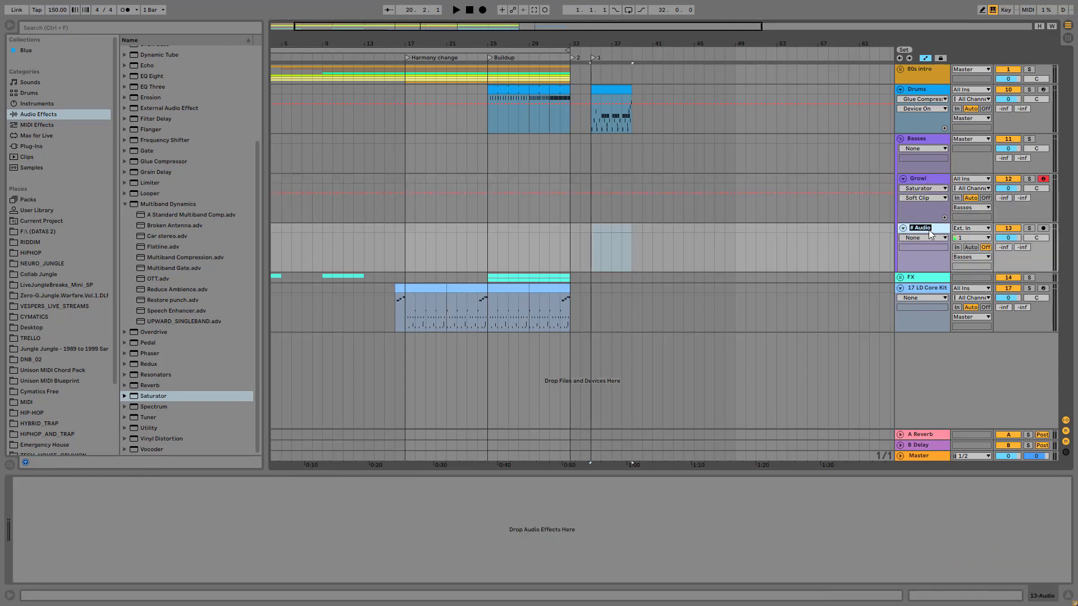
type("Resampled")
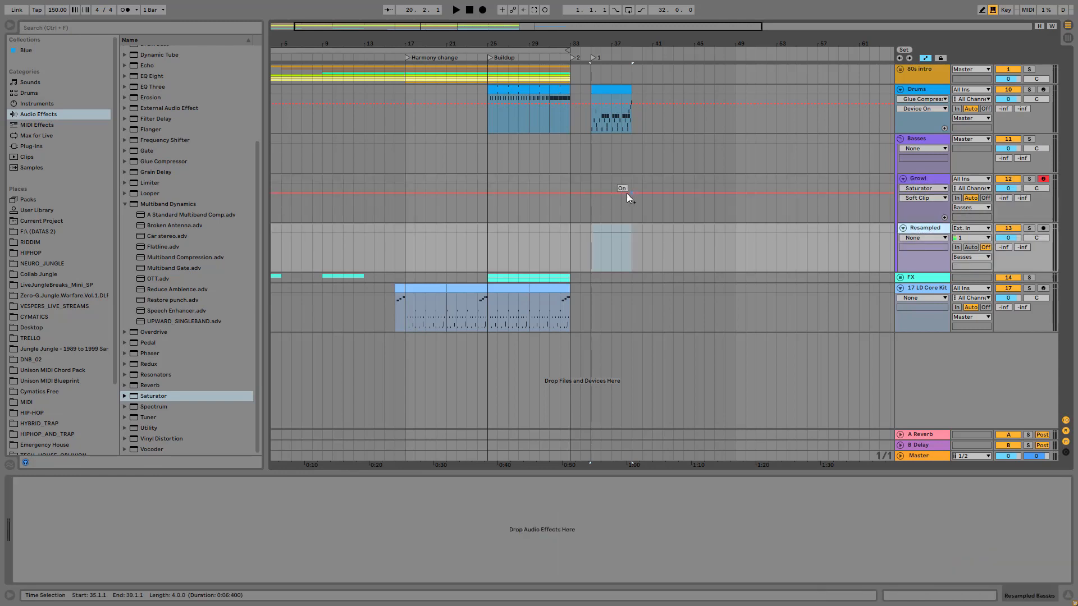
- Place the insert mark at bar 35 and set the Resampled track's audio input to Resampling
left_click(595, 178)
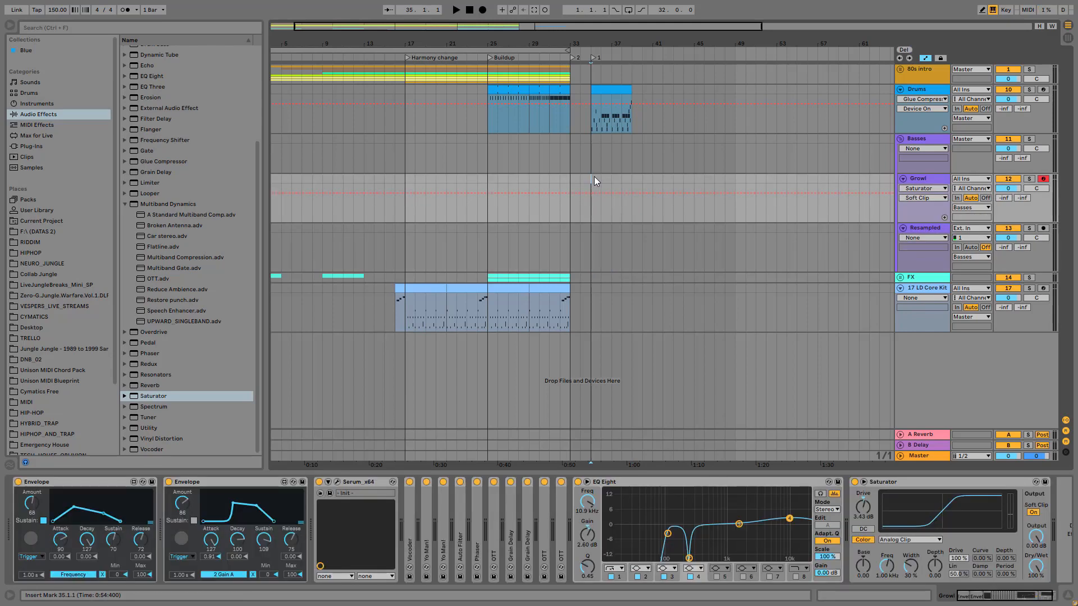
left_click(972, 228)
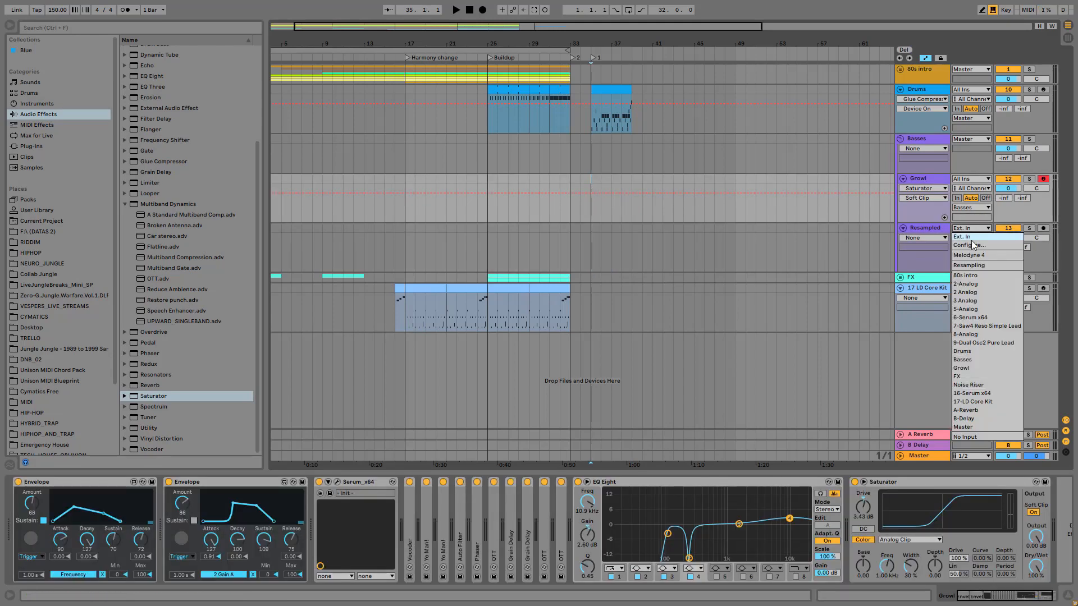
left_click(971, 255)
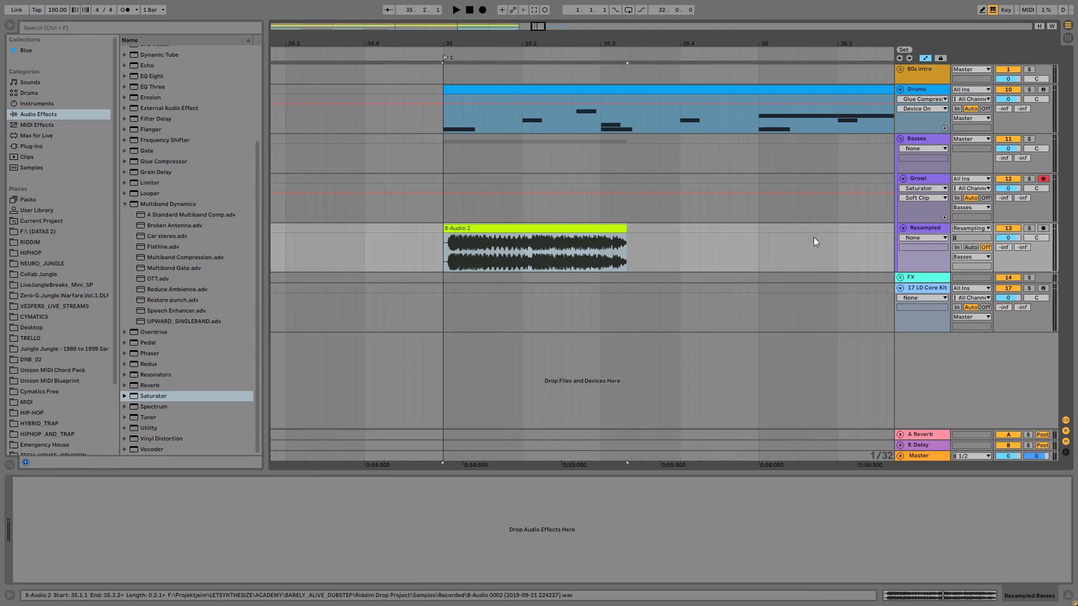
- Solo the Resampled track and play back the recorded growl clip
left_click(1029, 228)
key("space")
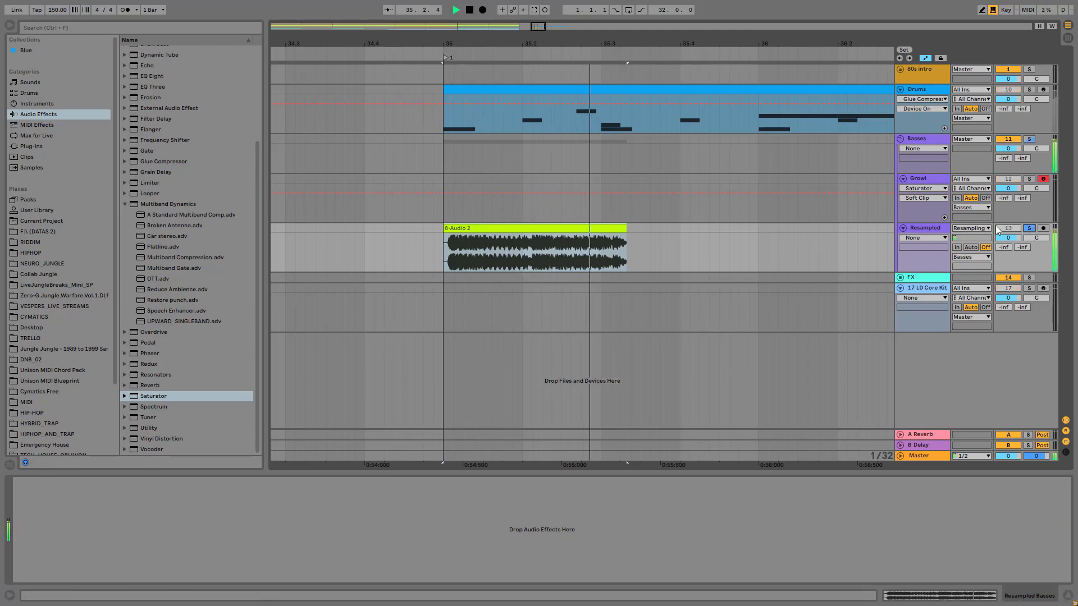
- Shift the recorded growl clip on the Resampled track earlier and trim off its beginning just after bar 35
left_click_drag(526, 41, 526, 38)
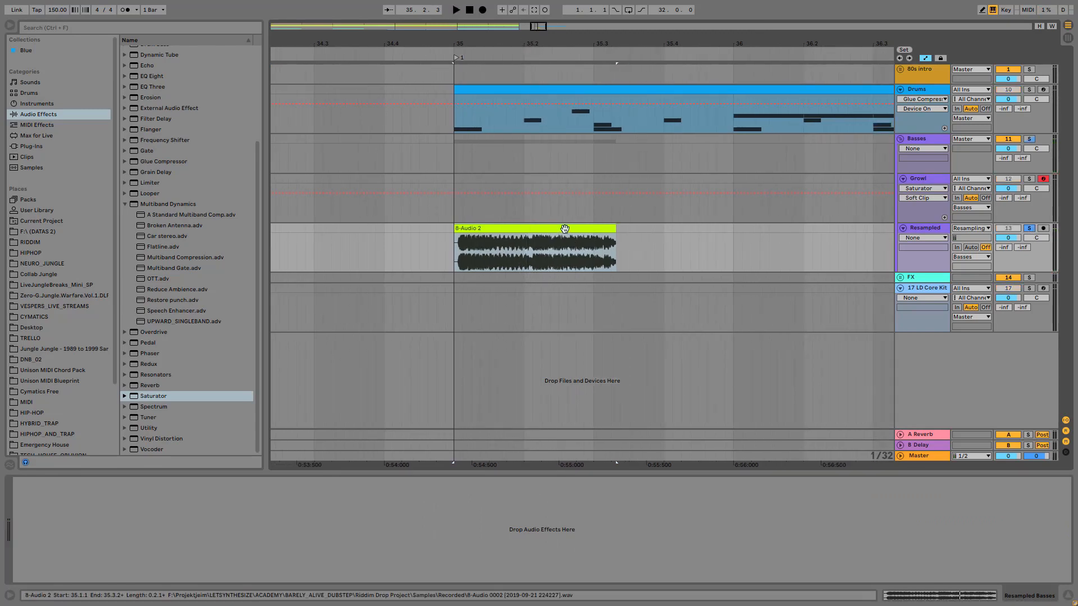
left_click_drag(564, 230, 480, 240)
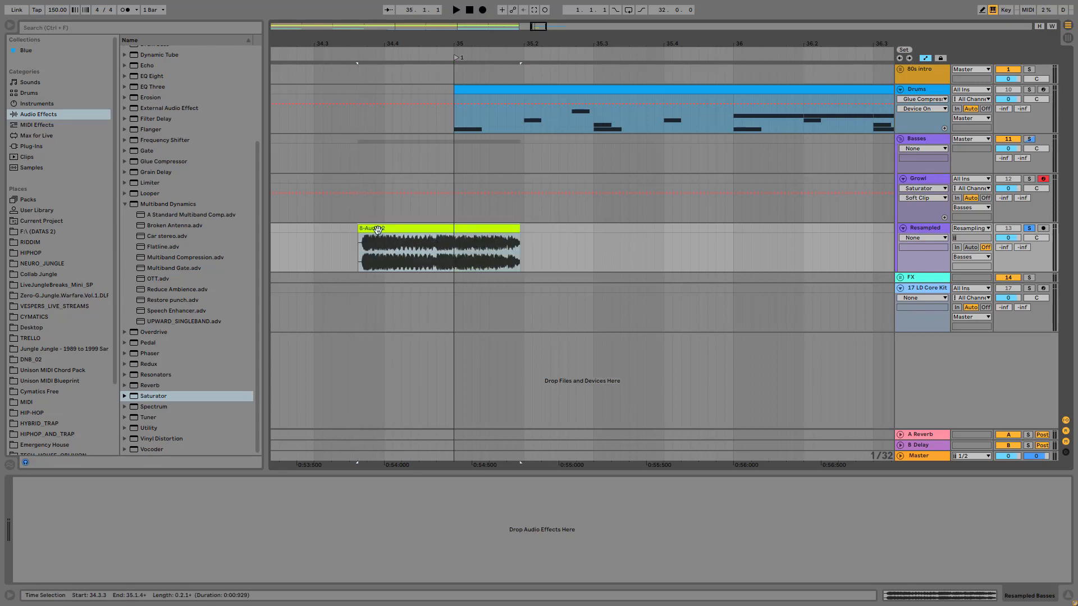
left_click_drag(377, 230, 468, 230)
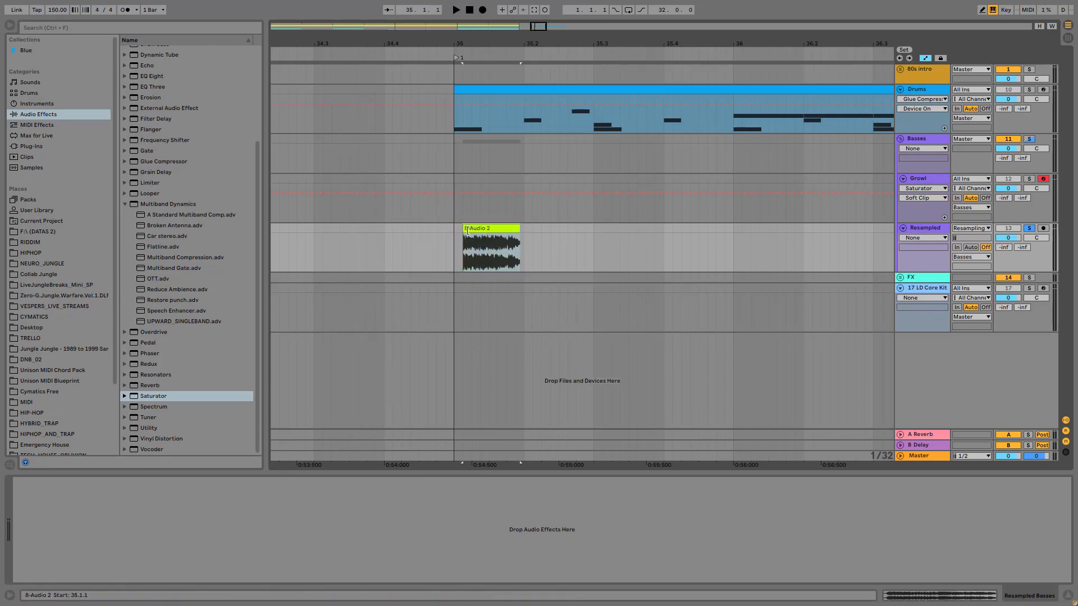
- Align the trimmed growl clip's start with bar 35 and shape its edges with a fade-in and a fade-out
left_click(926, 58)
mouse_move(465, 235)
left_mouse_down()
mouse_move(500, 232)
mouse_move(455, 230)
left_mouse_up()
left_click(454, 206)
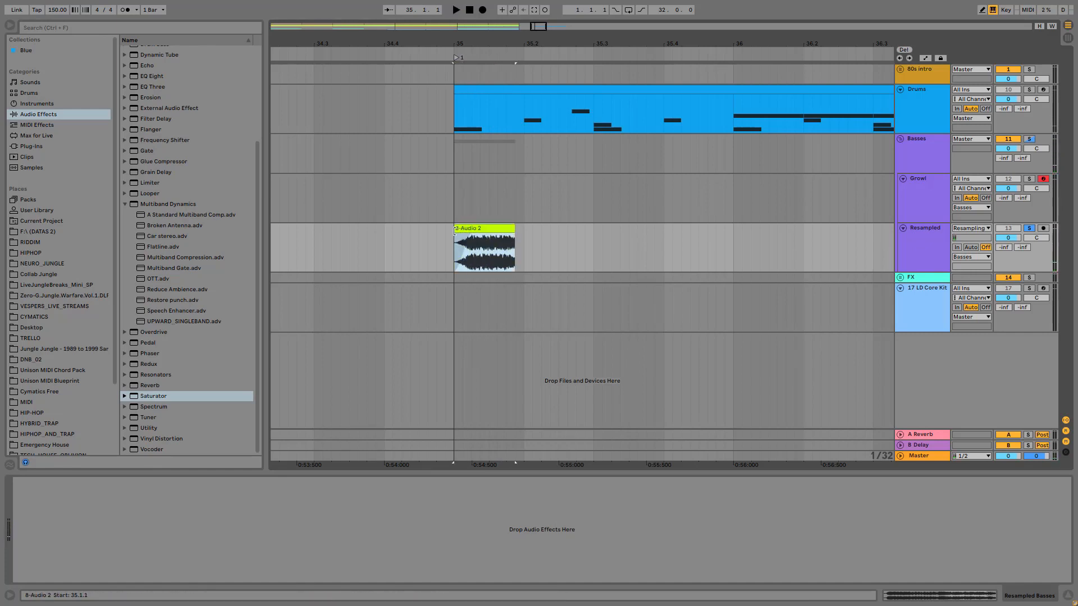
key("space")
left_click(494, 239)
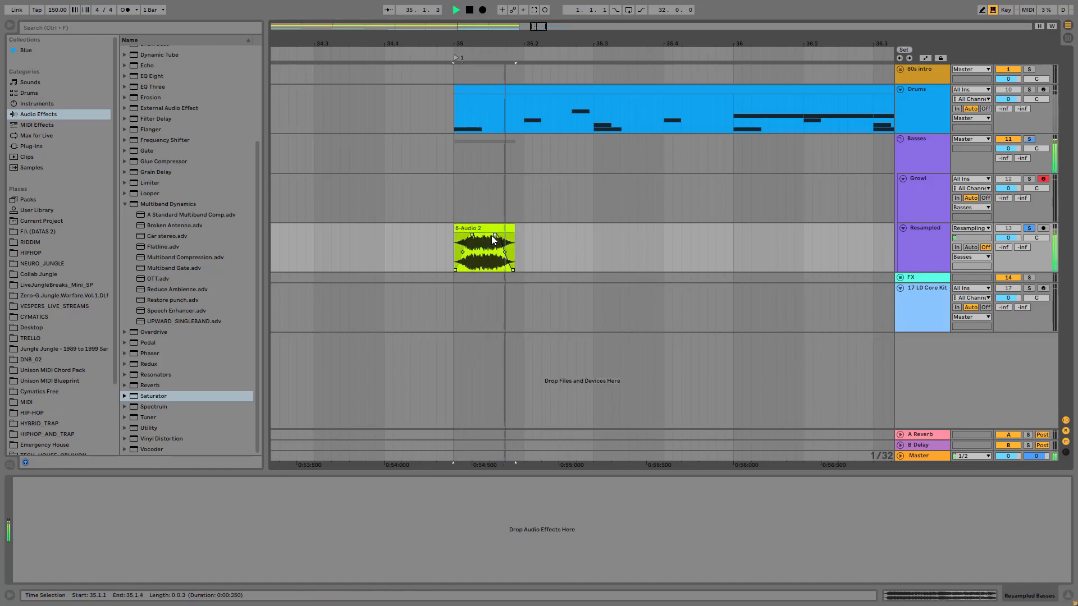
- Unsolo the Resampled track and play the growl clip together with the drums from bar 35
left_click(451, 161)
key("minus")
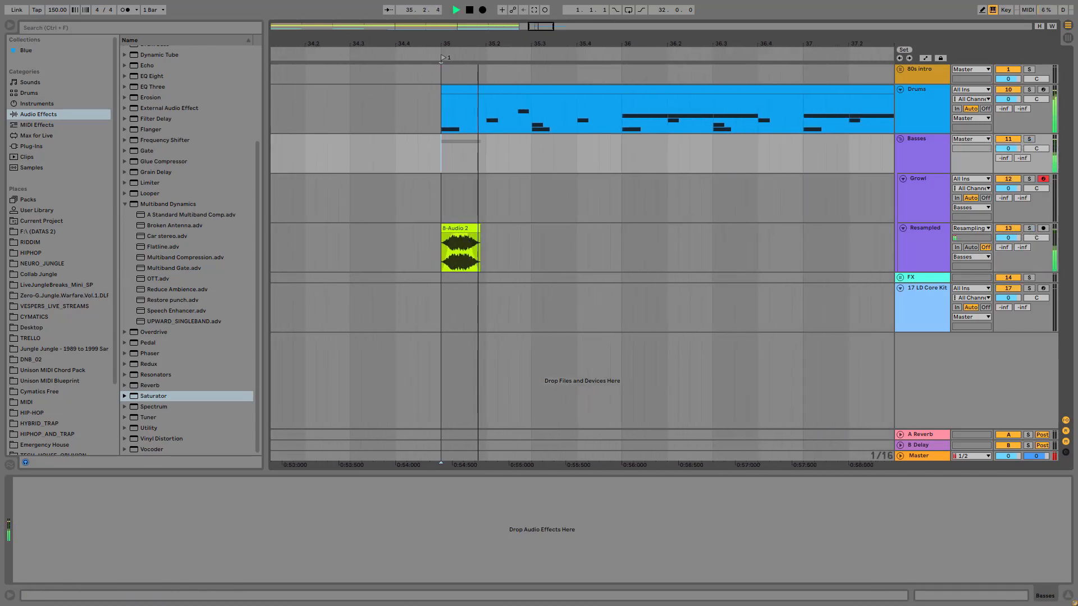
key("plus")
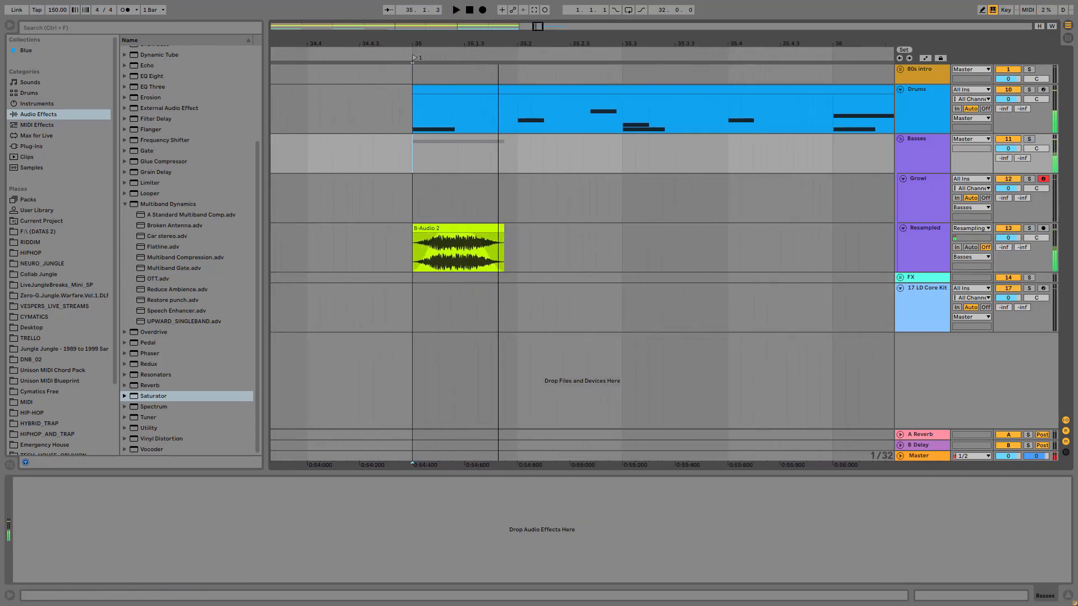
- Shorten the growl clip so it ends at 35.1.4 and play it back with the drums
left_click_drag(530, 227, 518, 228)
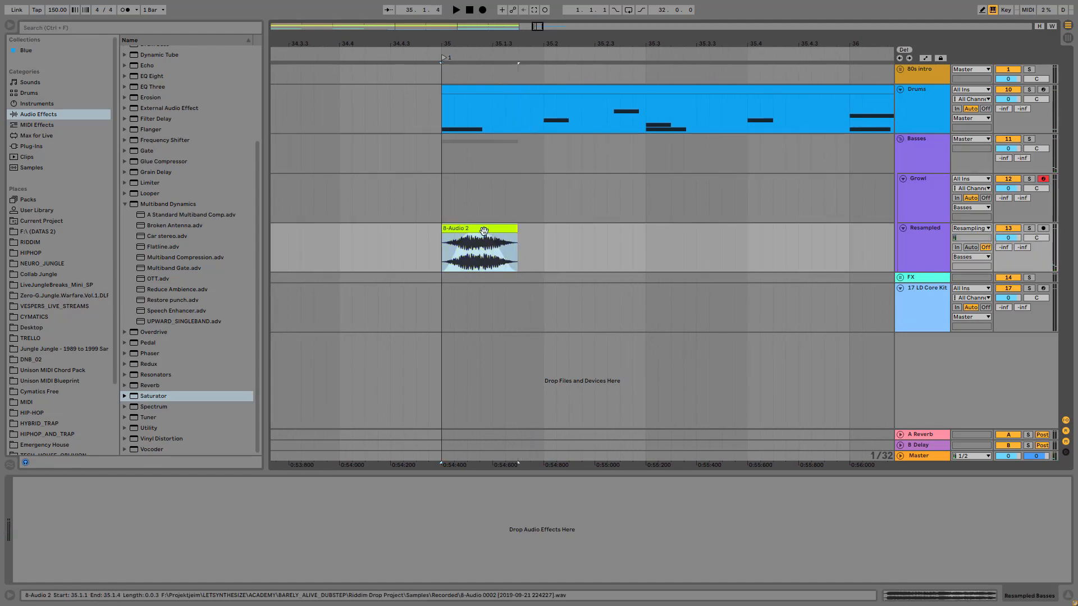
key("space")
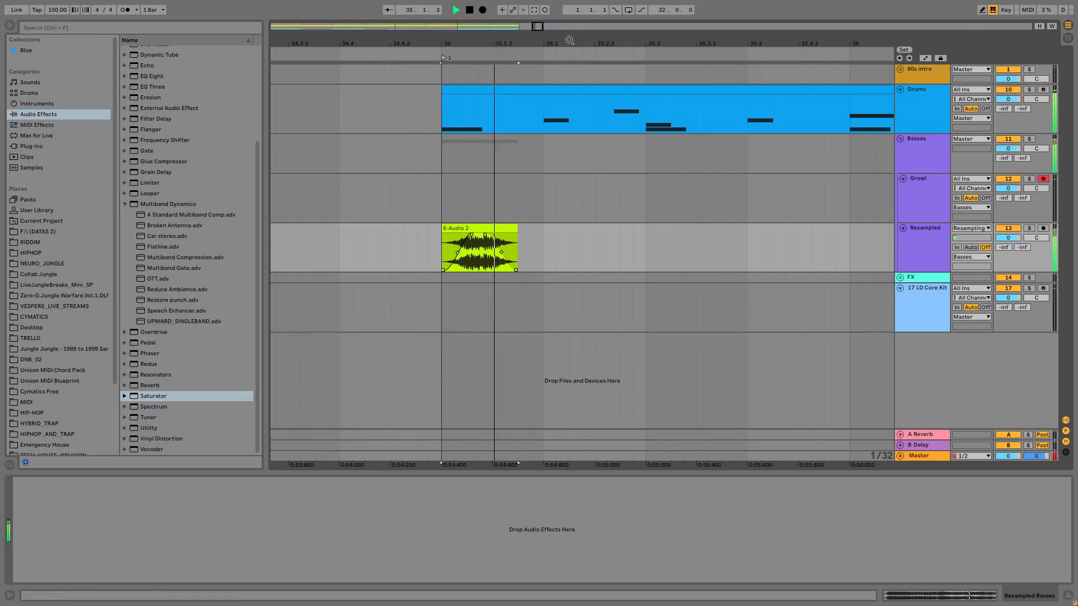
key("minus")
key("minus")
key("minus")
key("minus")
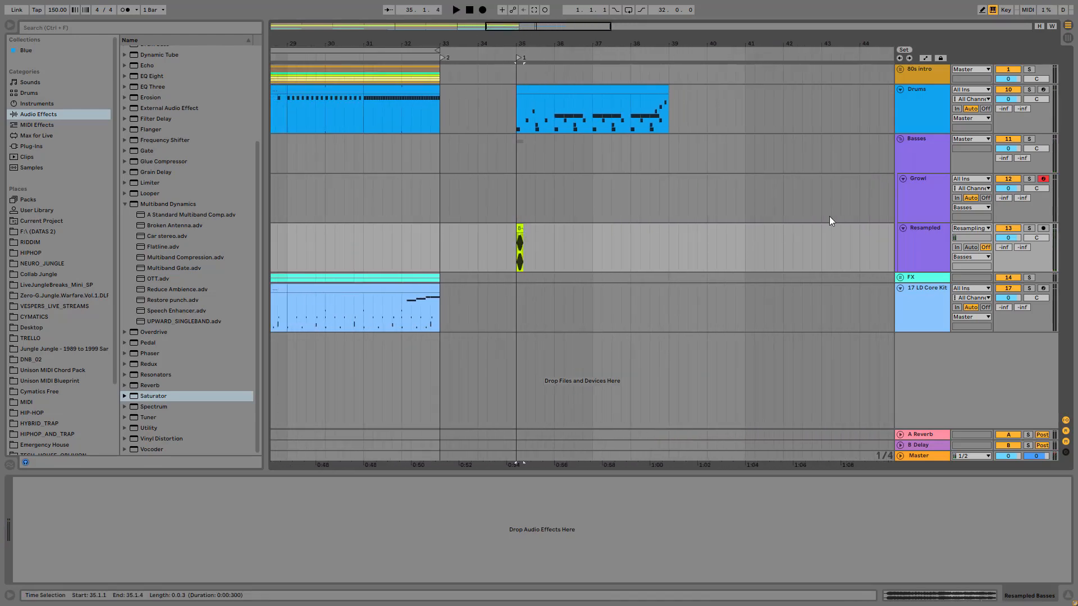